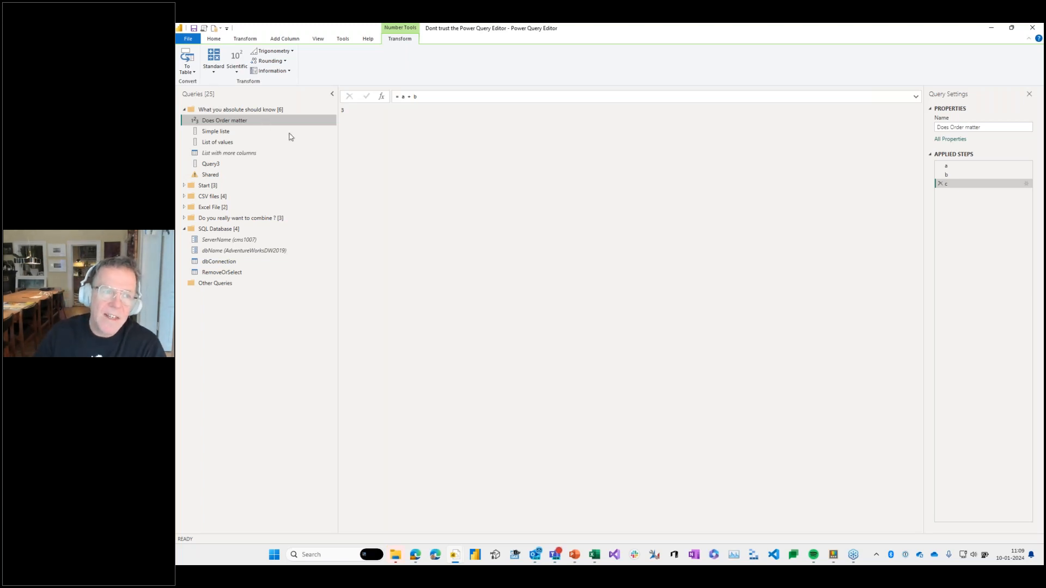
Open the code of the Does Order matter query in the Advanced Editor.
click(217, 39)
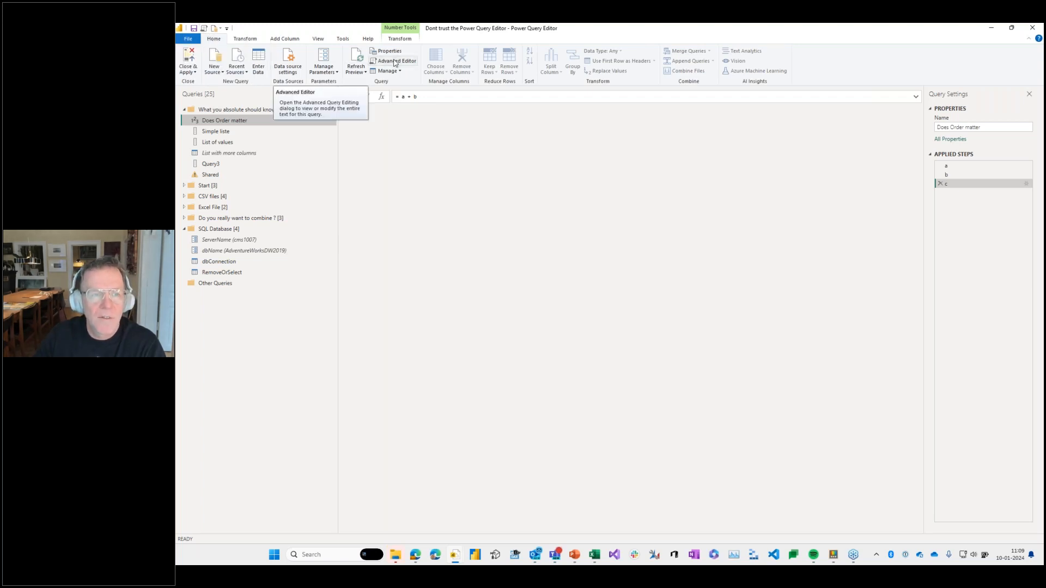
right_click(395, 62)
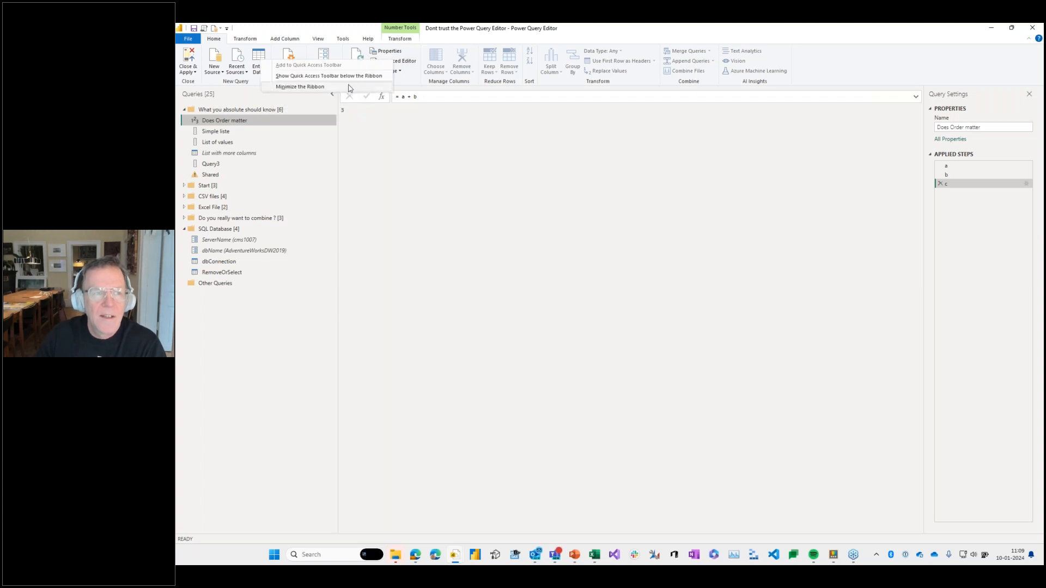
click(378, 111)
click(203, 27)
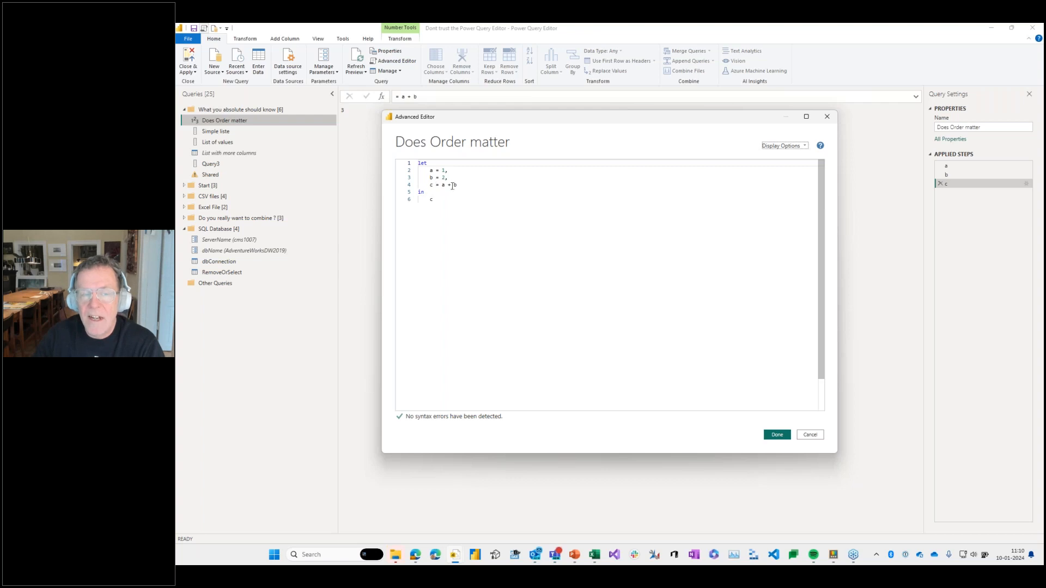
Move the line c = a + b to the start of the let block, indented and ended with a comma.
click(460, 186)
key(shift+Home)
key(ctrl+x)
key(Up)
key(Up)
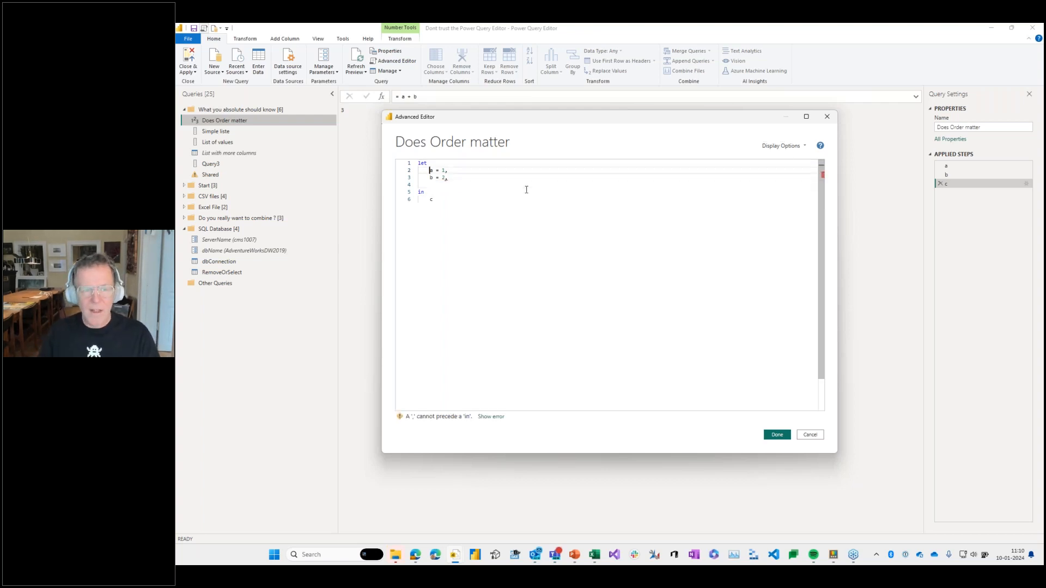
key(Up)
key(Return)
key(ctrl+v)
key(Home)
key(Tab)
key(End)
text(,)
Remove the trailing comma and spaces after b = 2 and apply the reordered code.
key(Down)
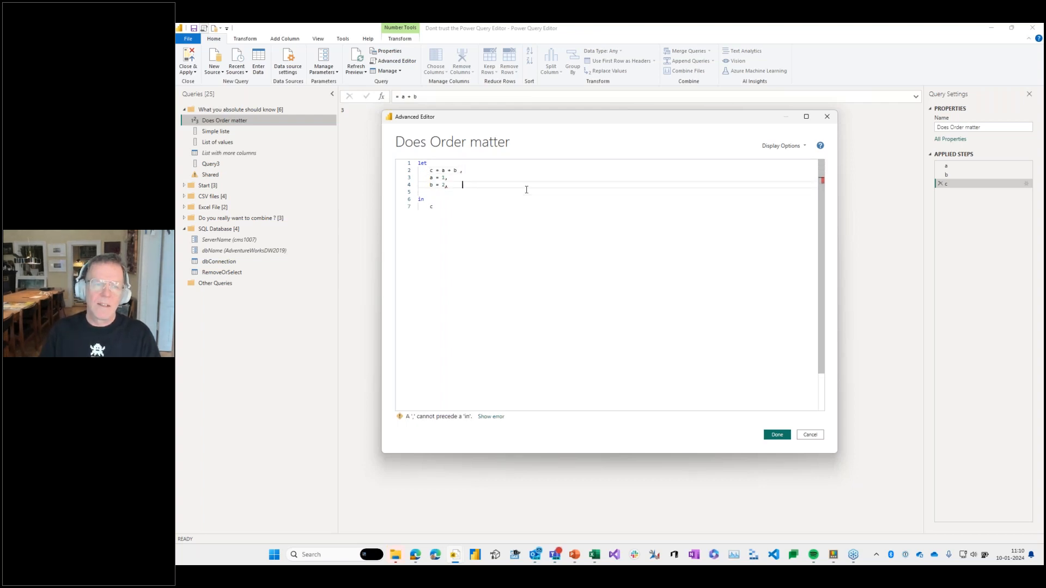
key(BackSpace)
key(BackSpace)
key(BackSpace)
key(BackSpace)
key(BackSpace)
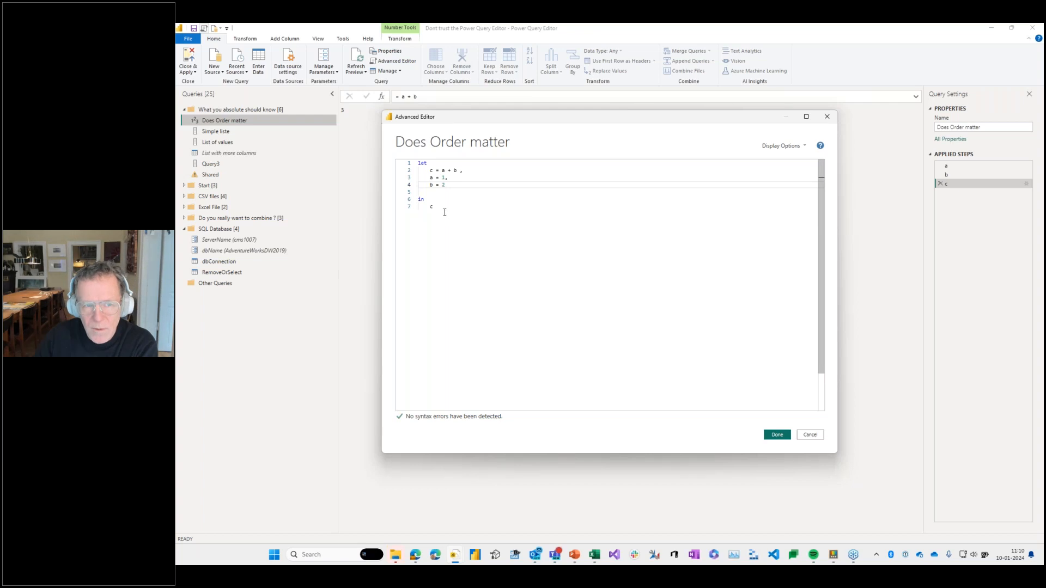
click(778, 435)
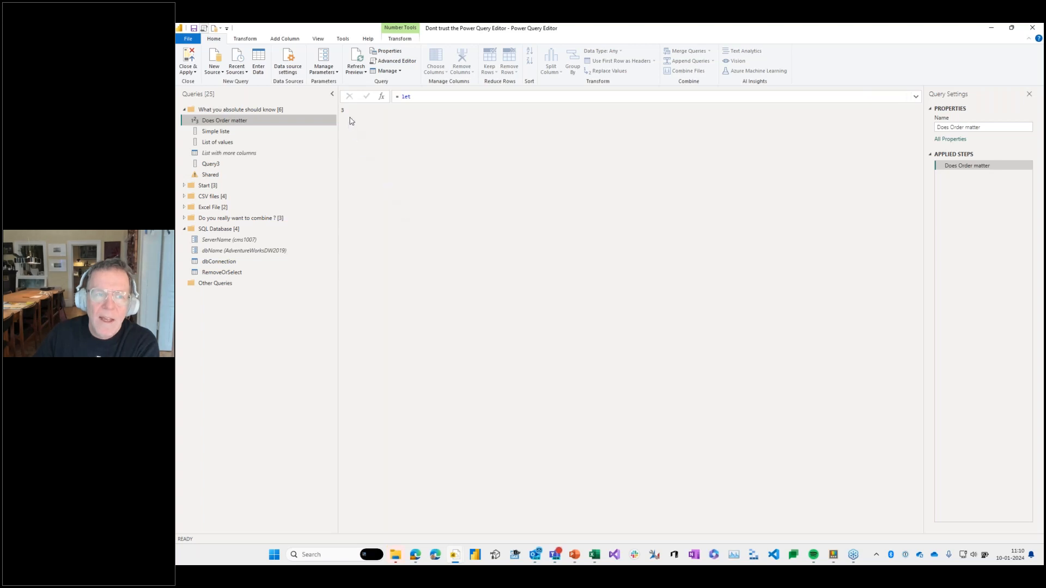
Change the expression returned after in to b in the Does Order matter code, and apply it.
click(390, 64)
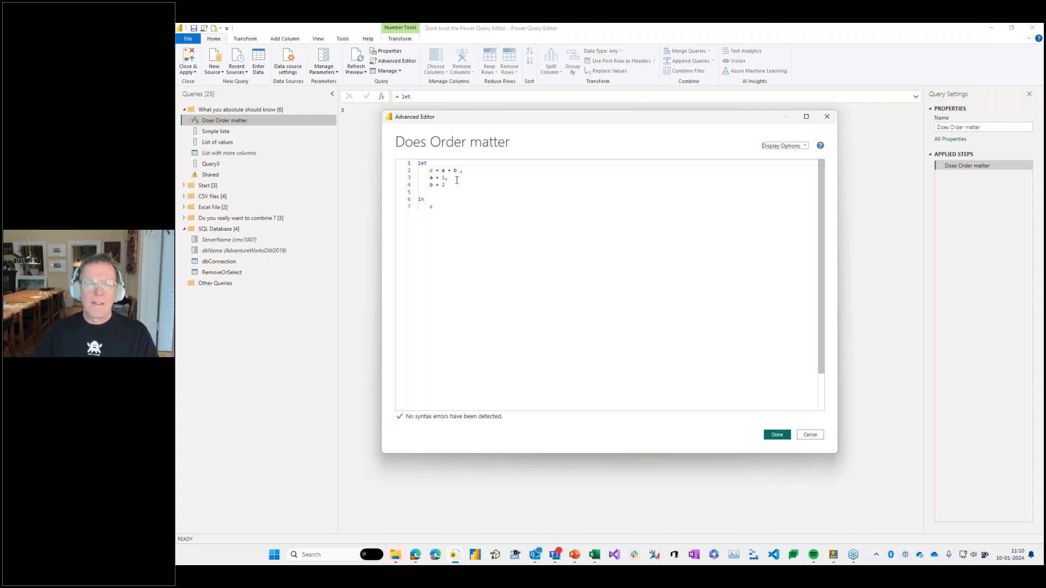
drag(463, 170, 427, 170)
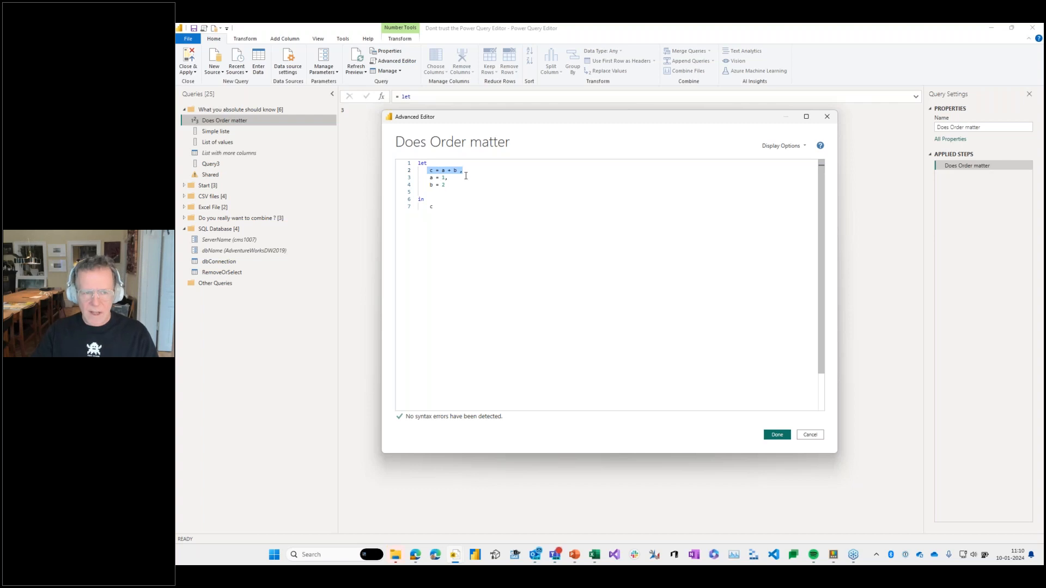
key(Down)
key(Down)
key(Down)
key(Down)
key(Down)
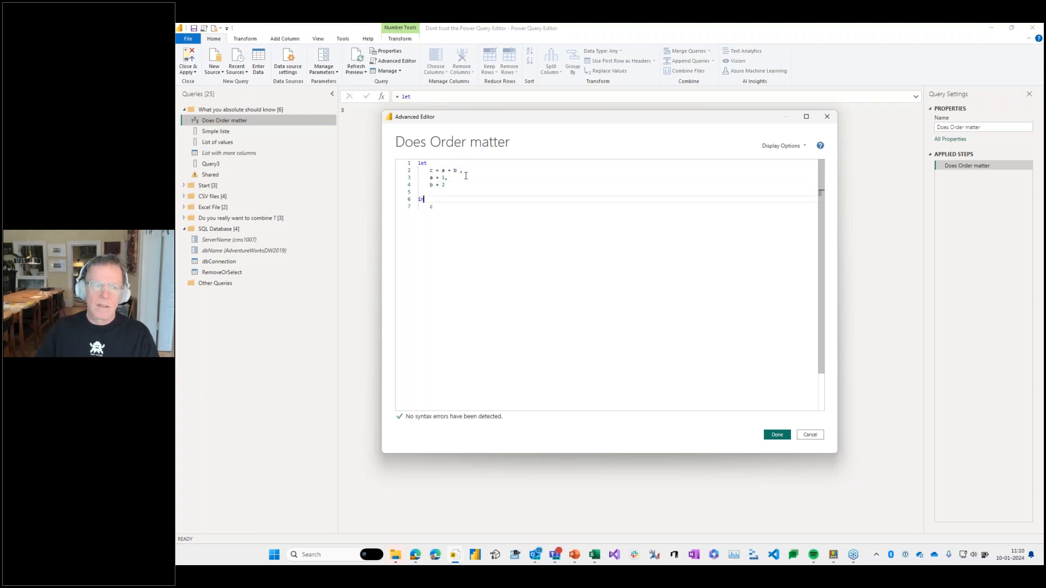
key(BackSpace)
text(b)
click(437, 191)
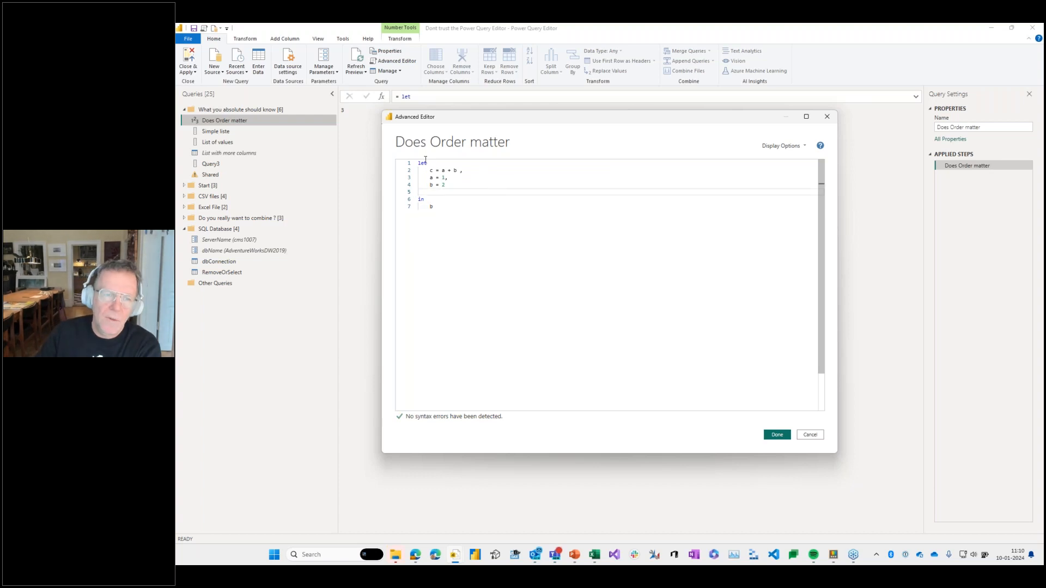
click(431, 206)
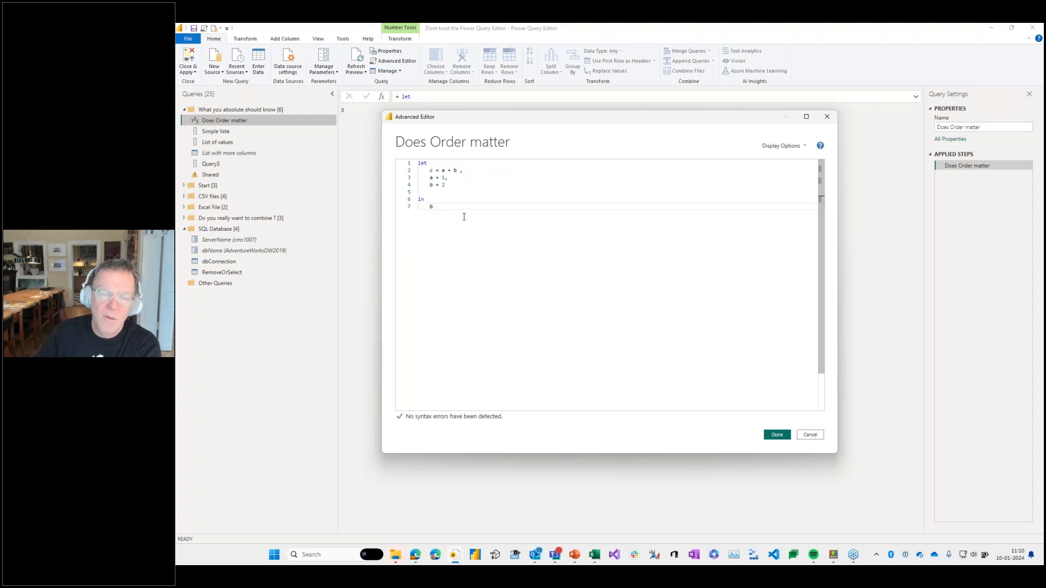
click(777, 435)
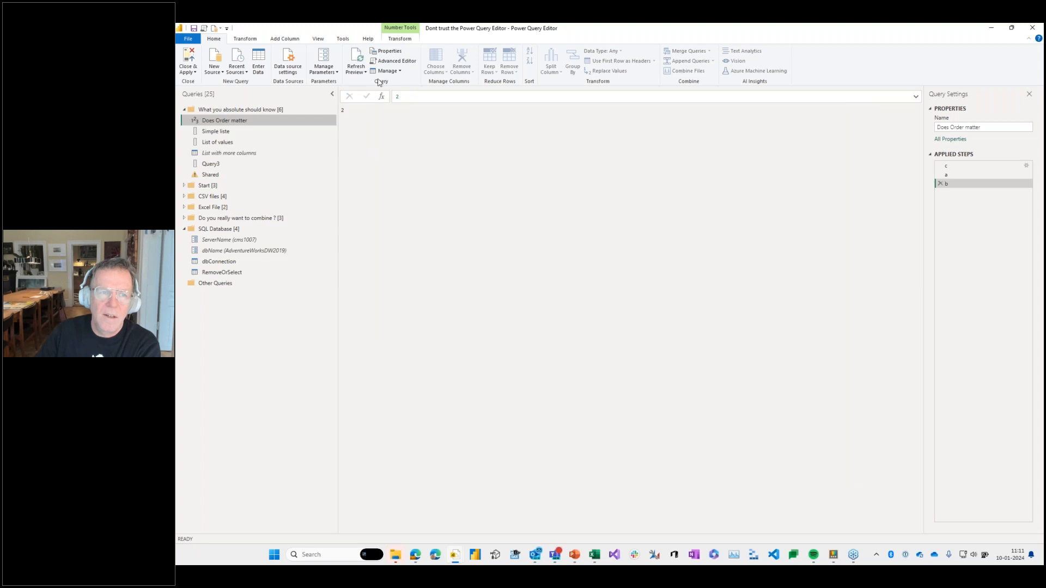
Move the line b = 2 above a = 1 in the query code, correct the commas, and apply it.
click(390, 62)
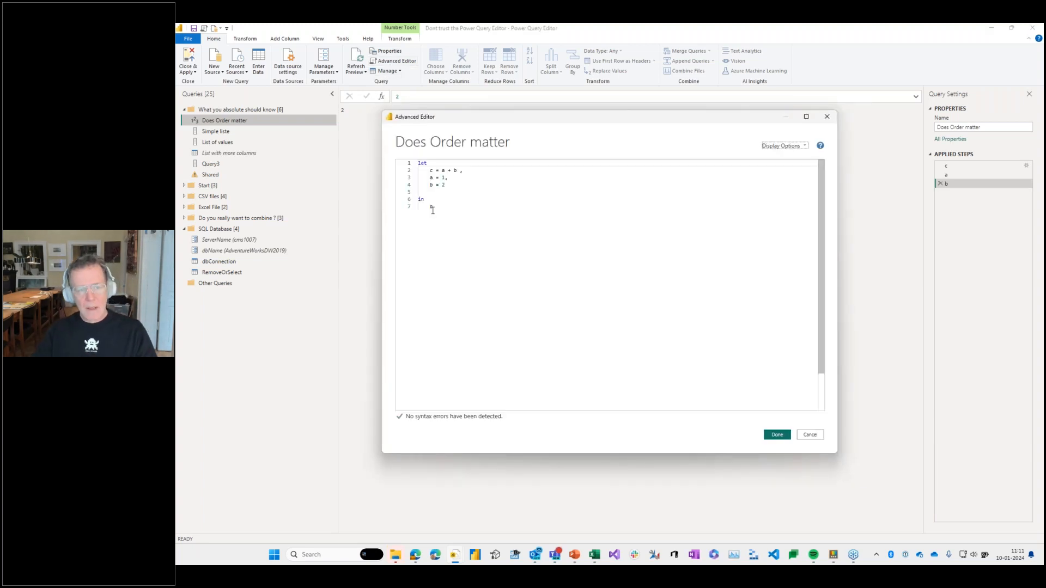
drag(446, 186, 432, 187)
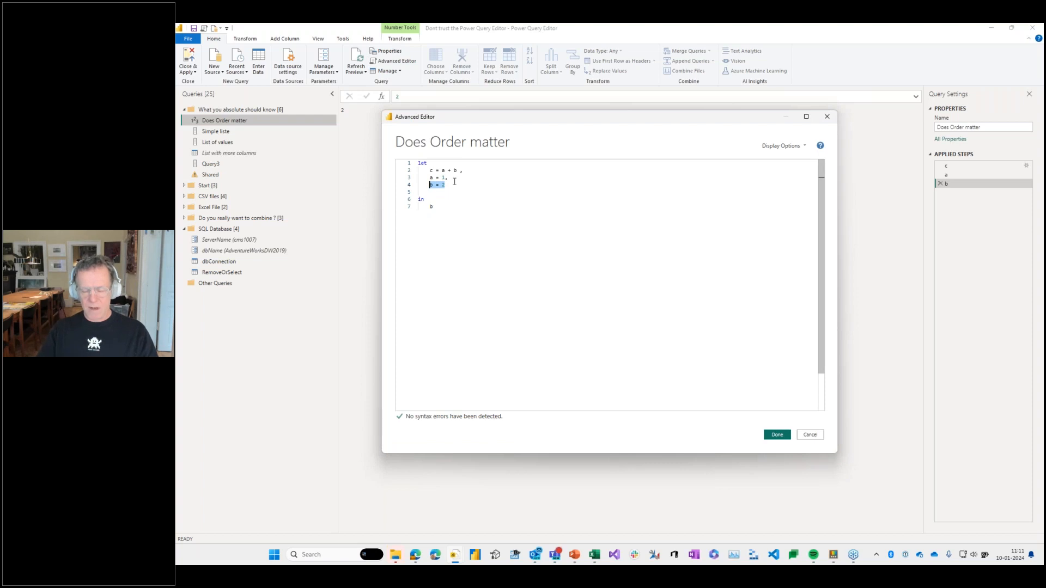
key(ctrl+x)
click(464, 171)
key(Return)
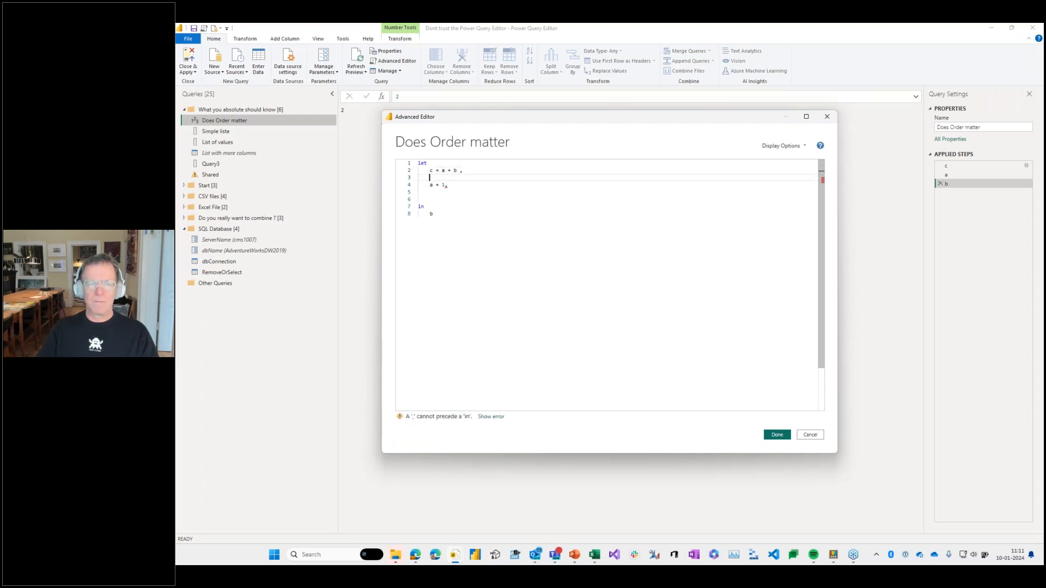
key(ctrl+v)
text(,)
key(Down)
key(BackSpace)
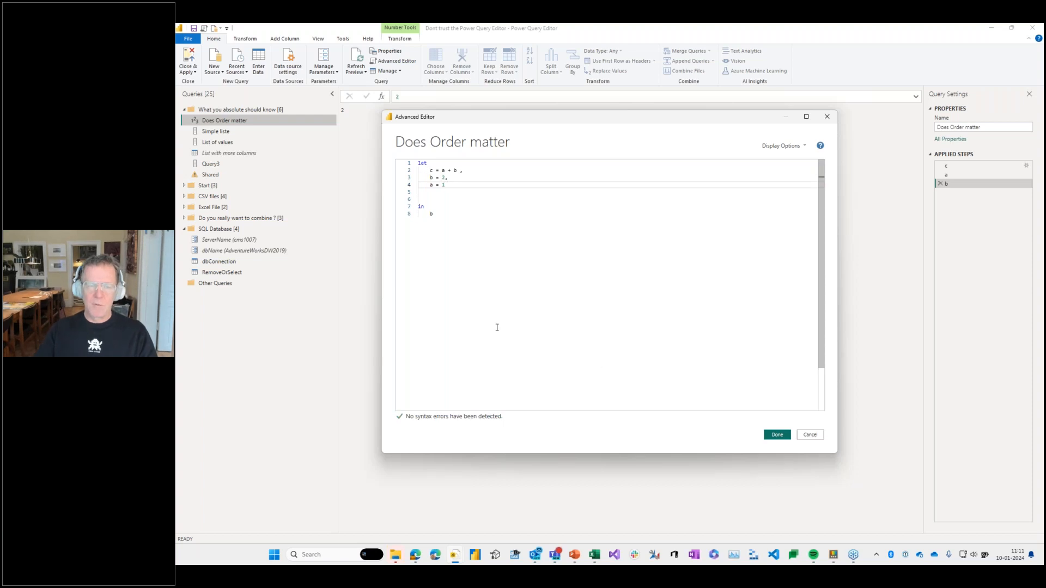
click(775, 435)
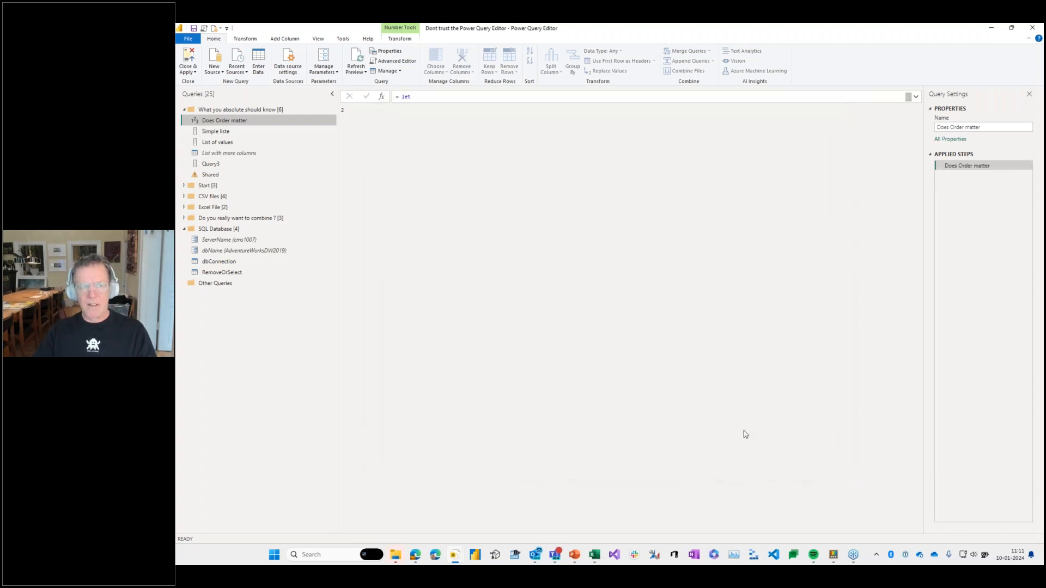
Review the order of the b and a definitions against the returned expression in the Advanced Editor.
click(393, 61)
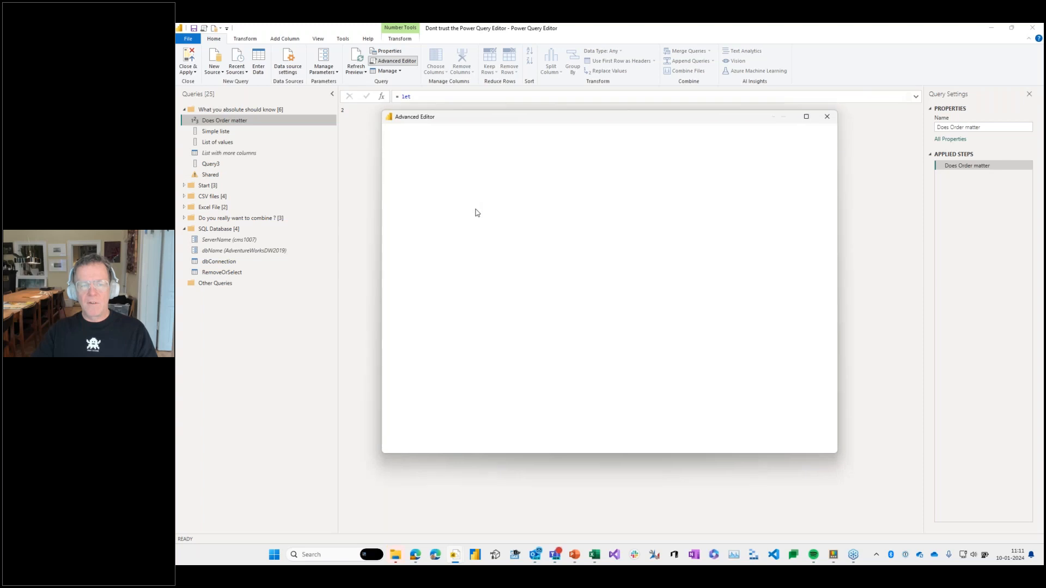
click(450, 196)
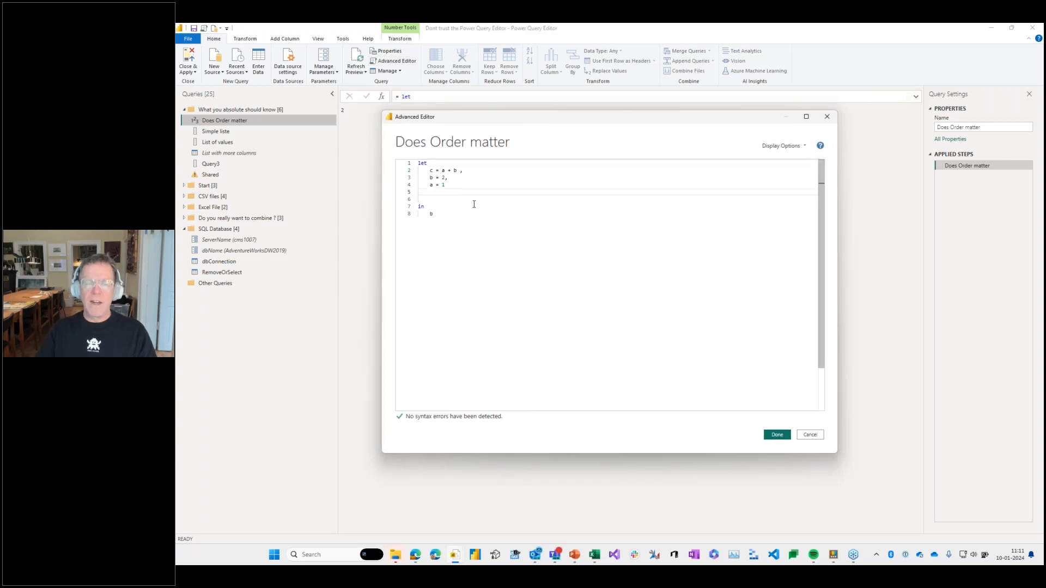
key(Down)
key(Up)
key(Up)
key(Up)
key(shift+End)
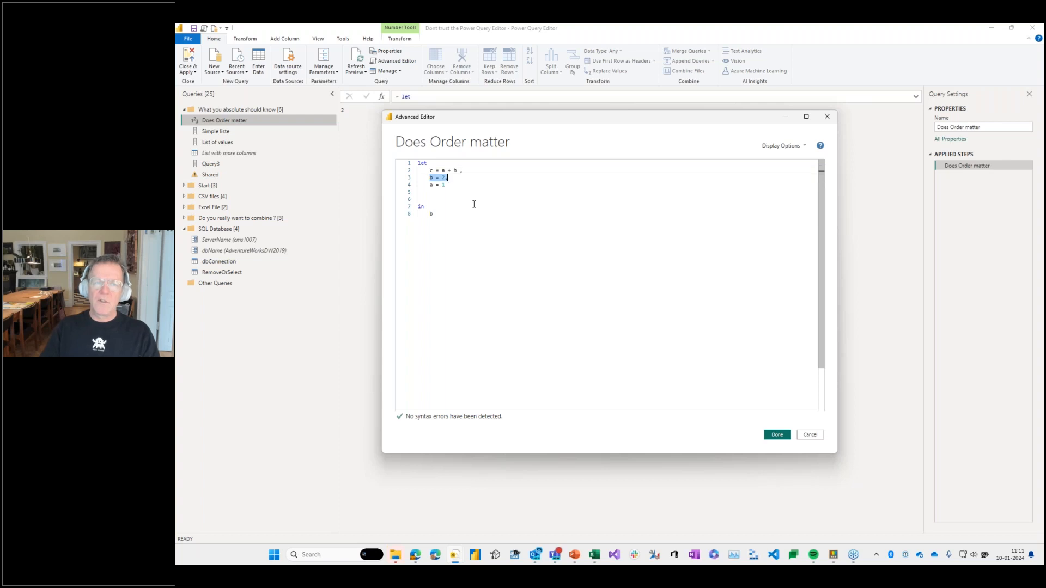
key(shift+Left)
key(shift+Left)
key(shift+Right)
key(shift+Right)
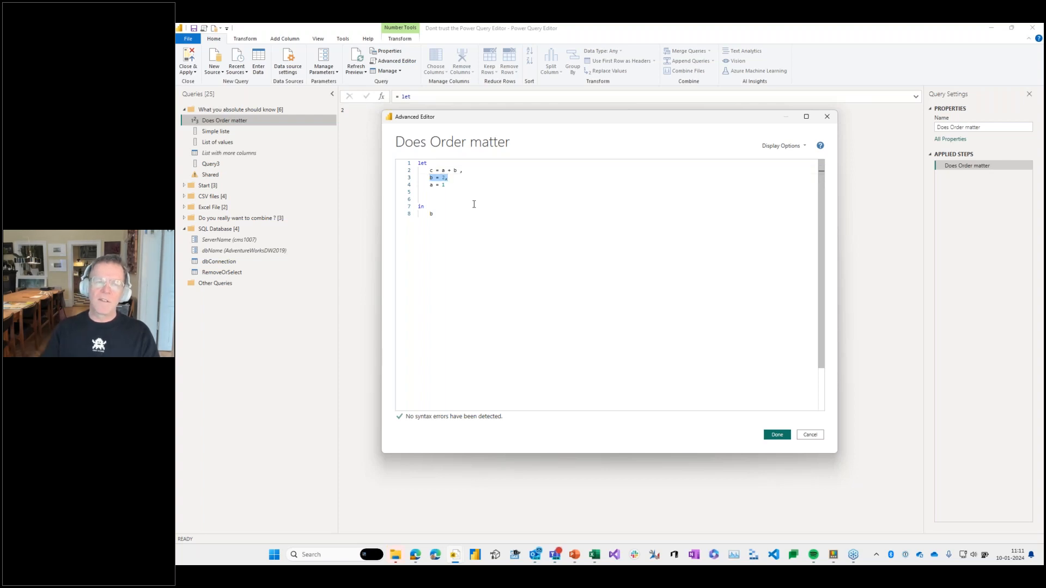
key(Down)
key(Down)
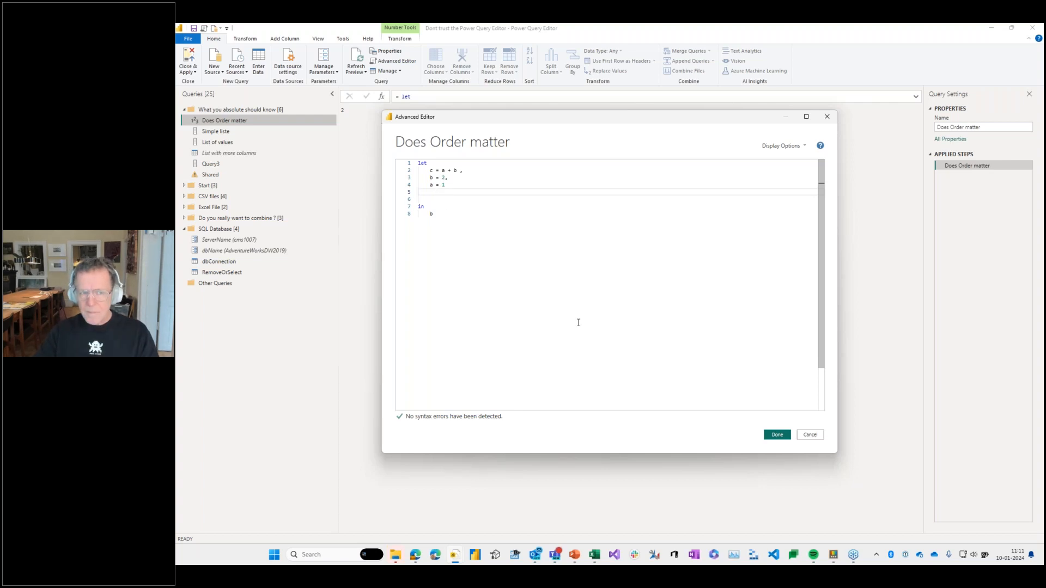
click(775, 436)
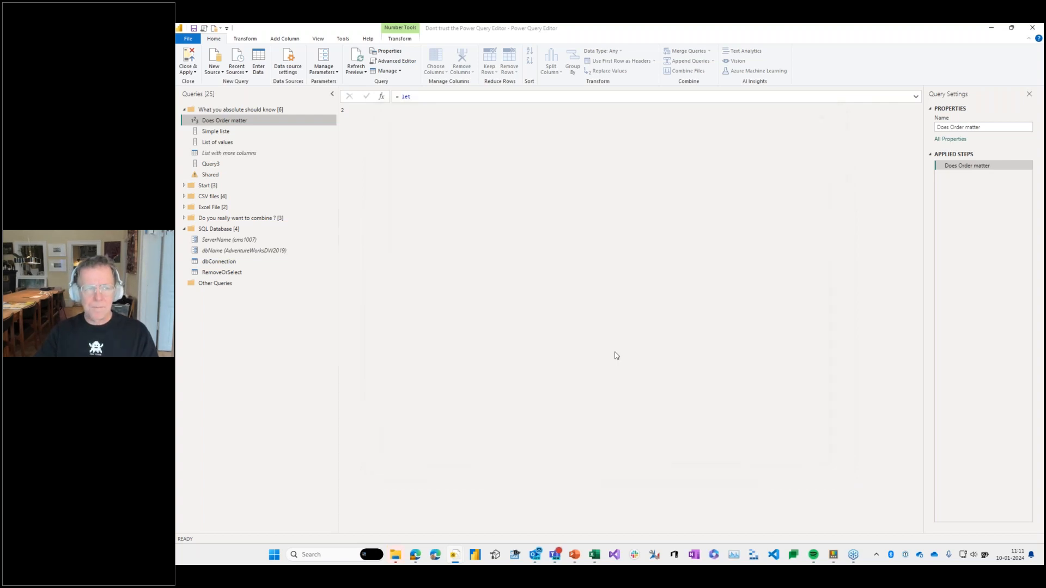
Replace the Source formula of the Simple liste query with a list holding the number 1 and a first name as text.
click(257, 134)
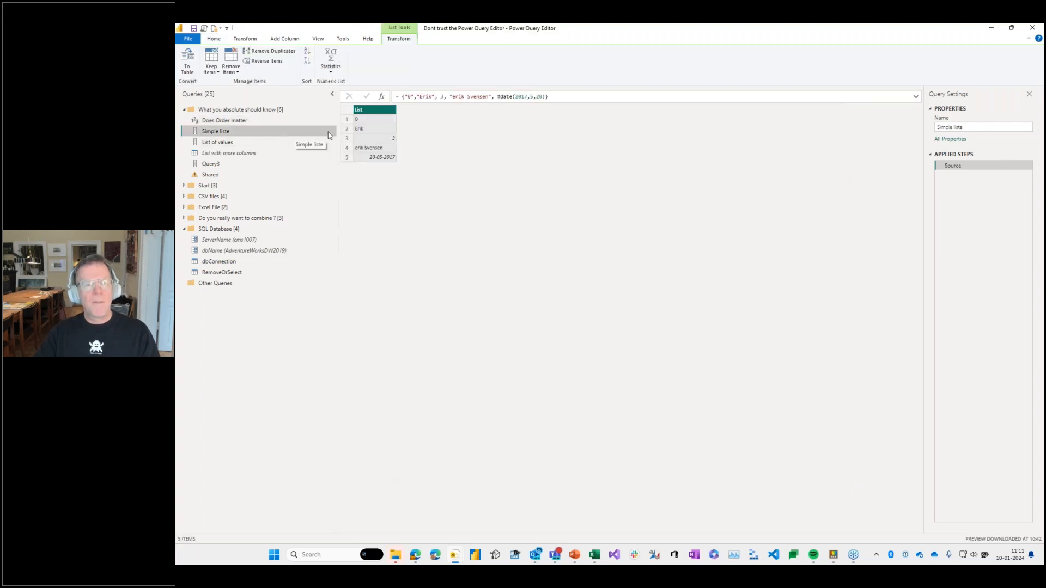
click(403, 96)
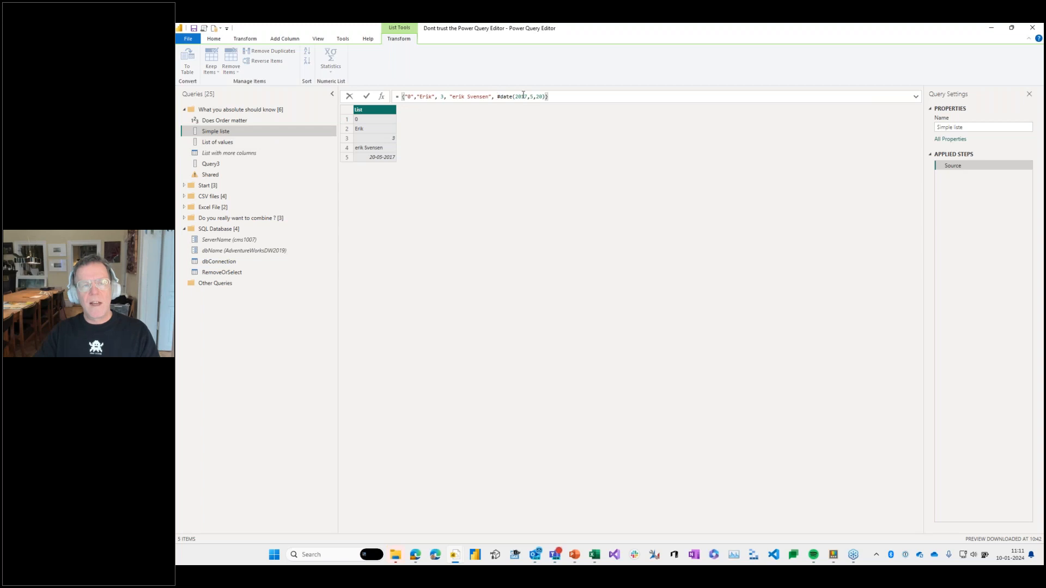
shift+click(556, 98)
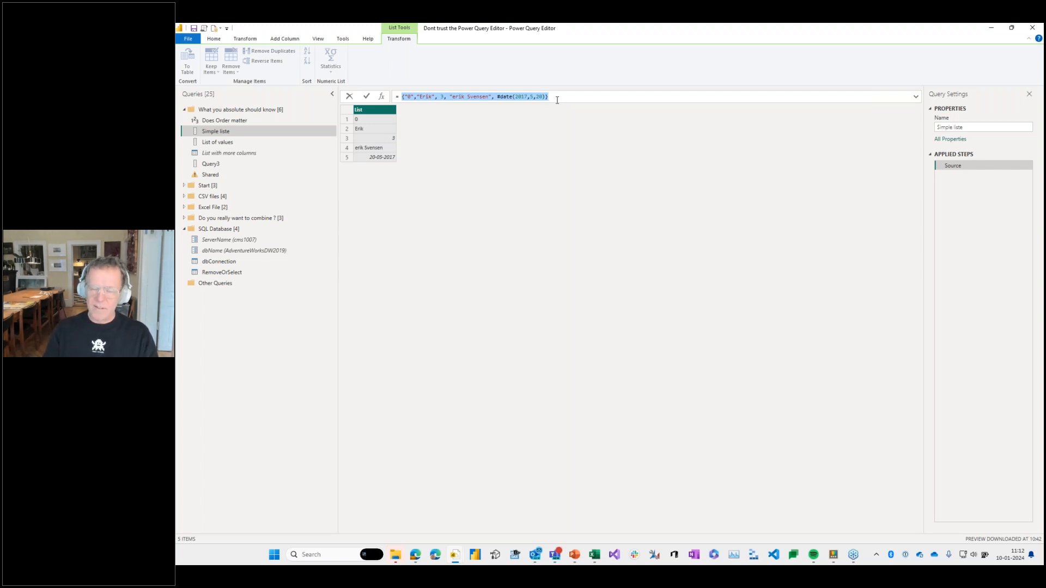
key(Delete)
text({0)
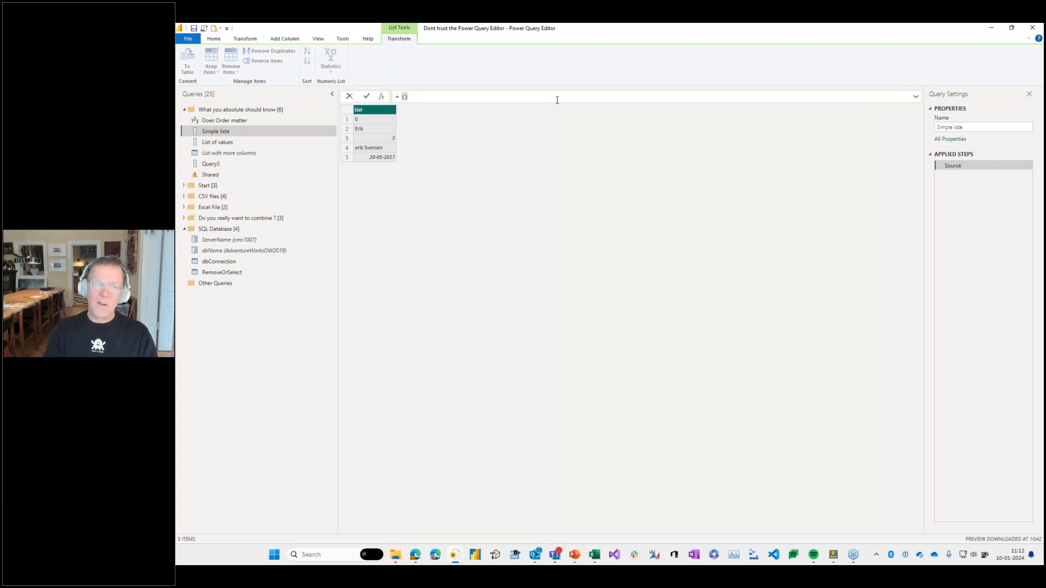
text(m)
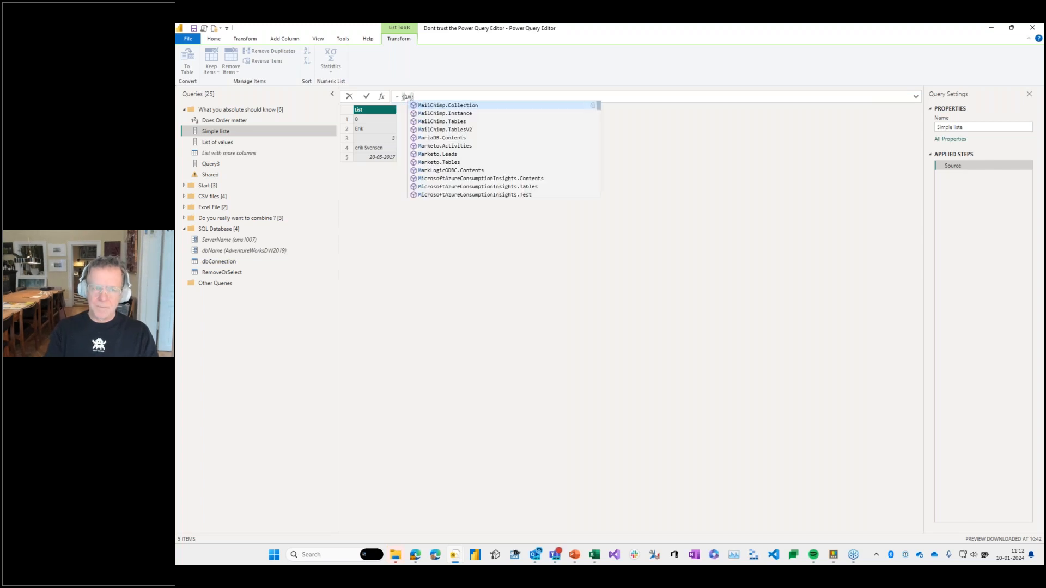
key(BackSpace)
text(, )
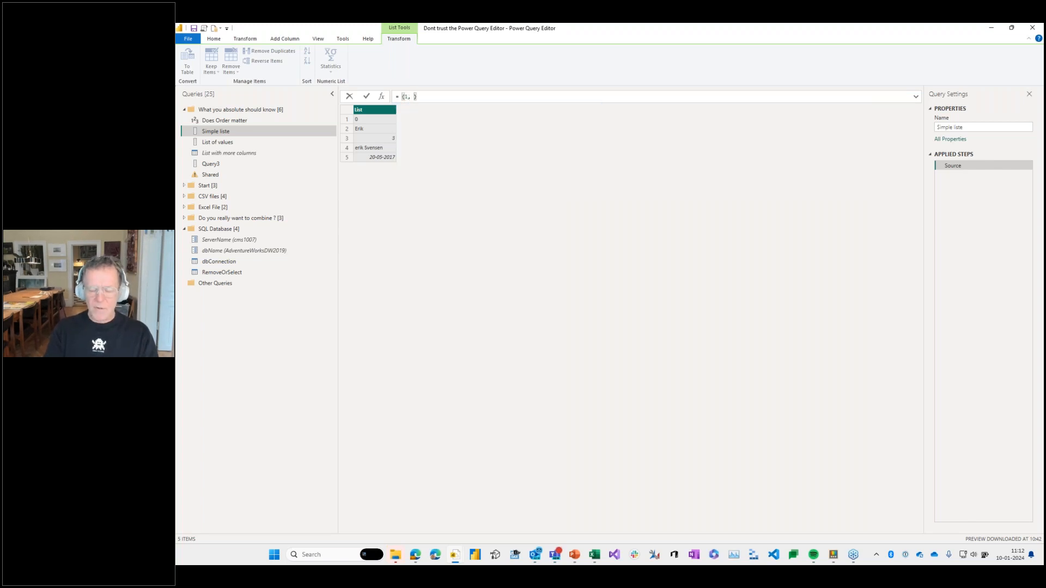
text("erik)
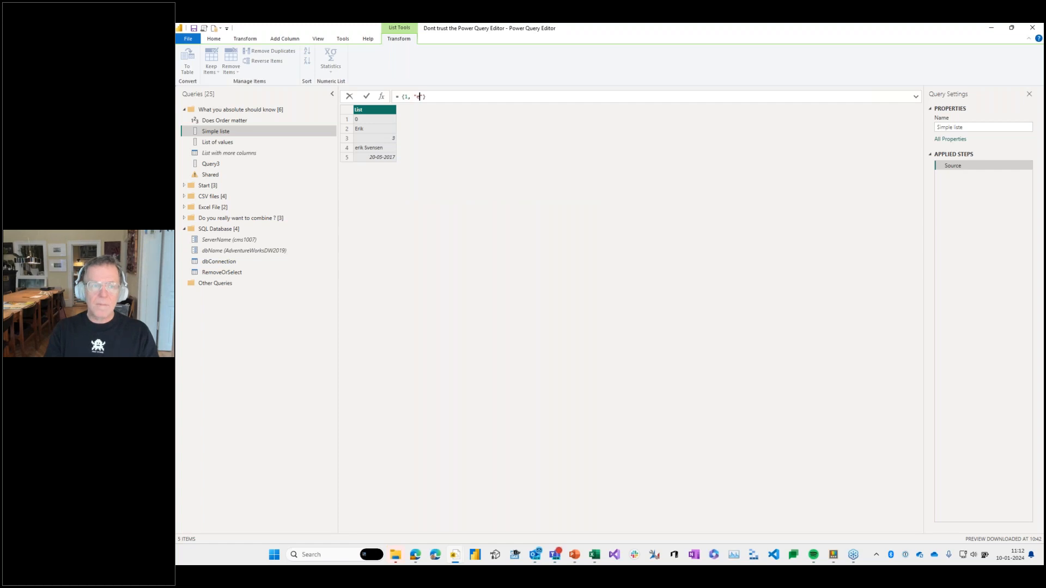
key(Return)
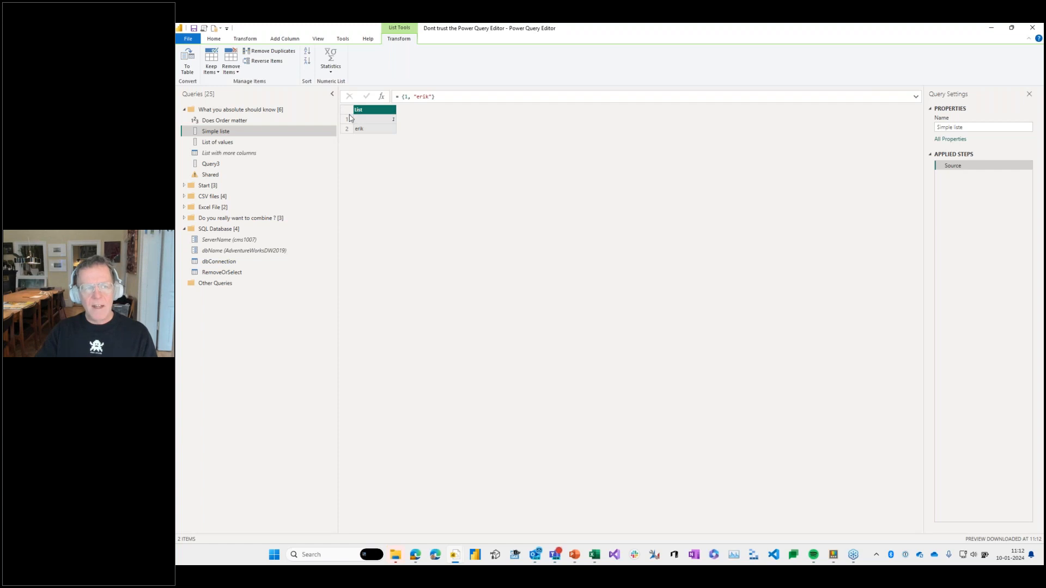
Convert the list to a table with delimiter None and extra columns shown as errors, and delete that conversion step.
click(189, 64)
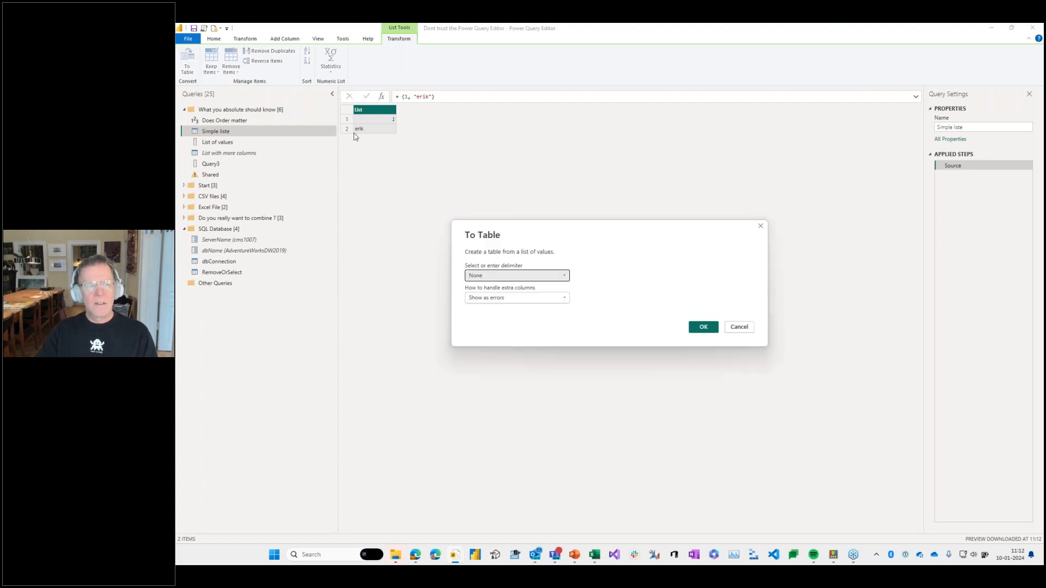
click(704, 329)
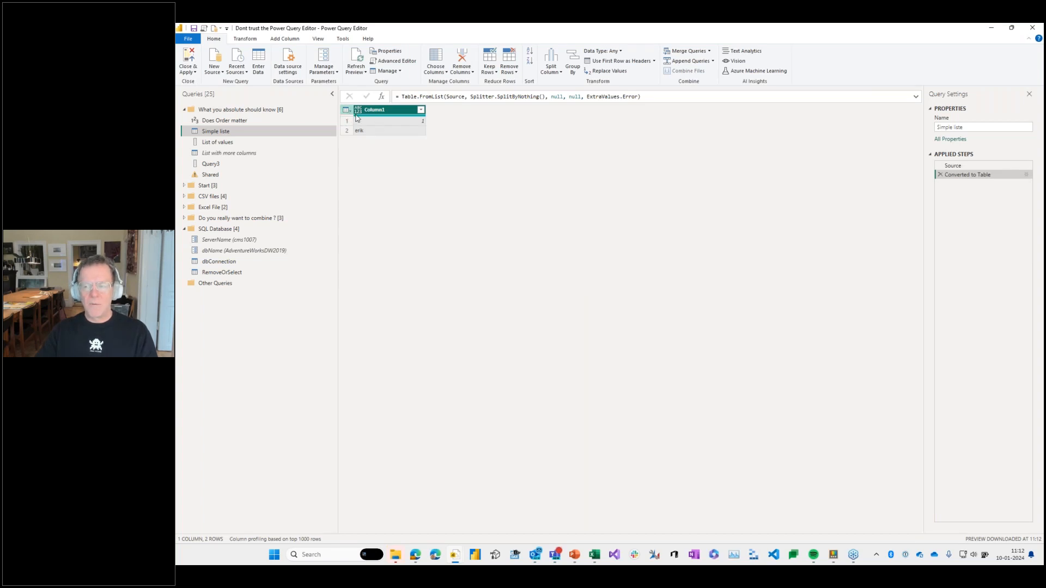
click(940, 175)
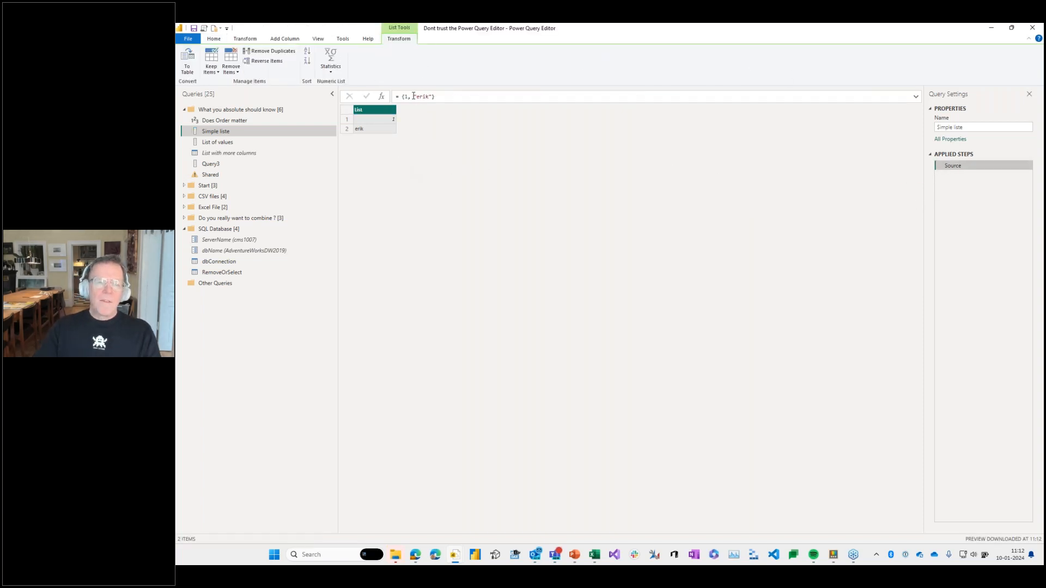
Add a nested list {1} as the third item in the Simple liste formula and apply it.
drag(414, 96, 432, 97)
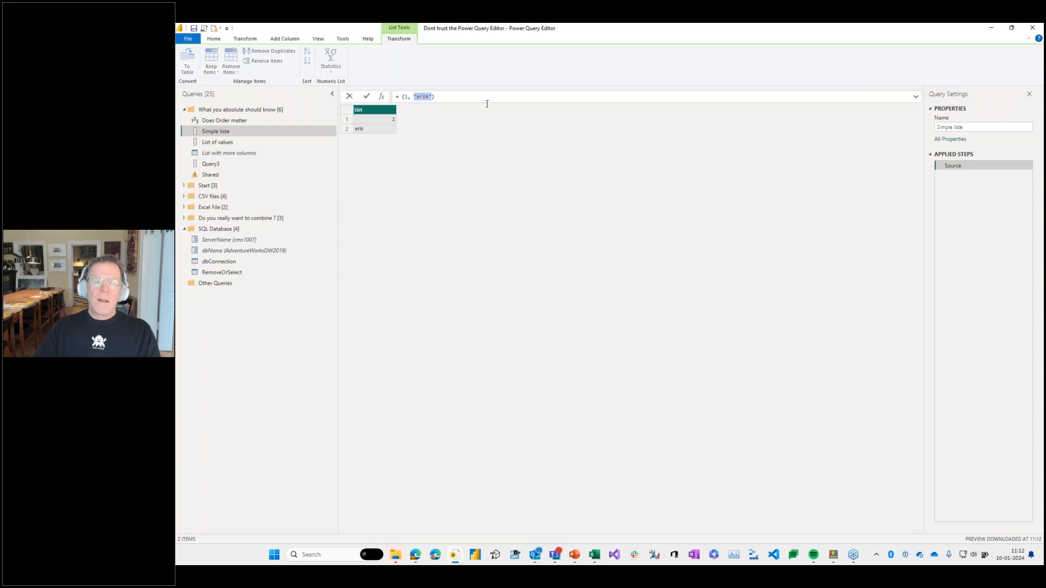
key(Left)
key(Left)
key(Left)
key(Left)
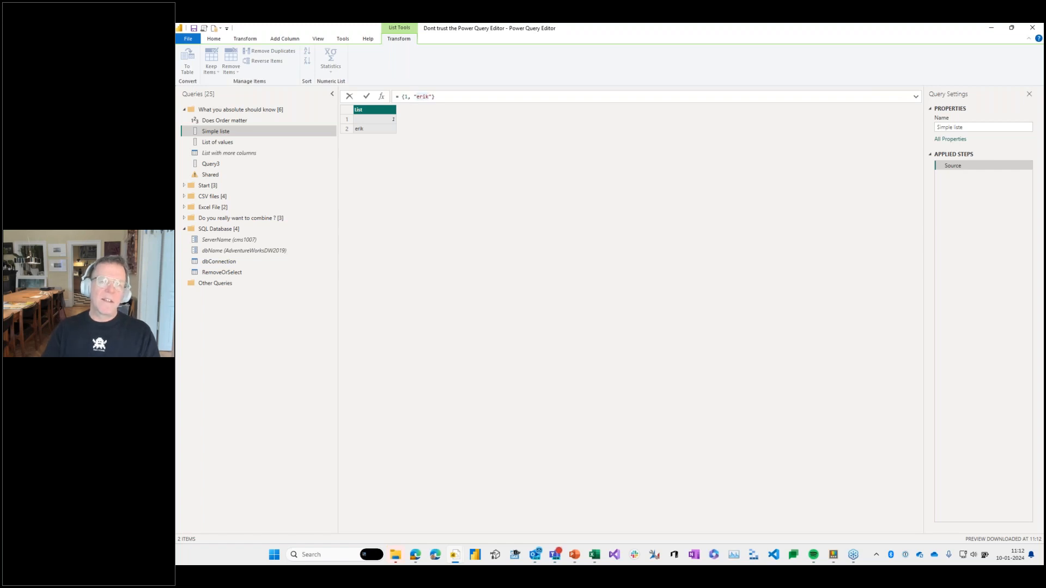
click(435, 97)
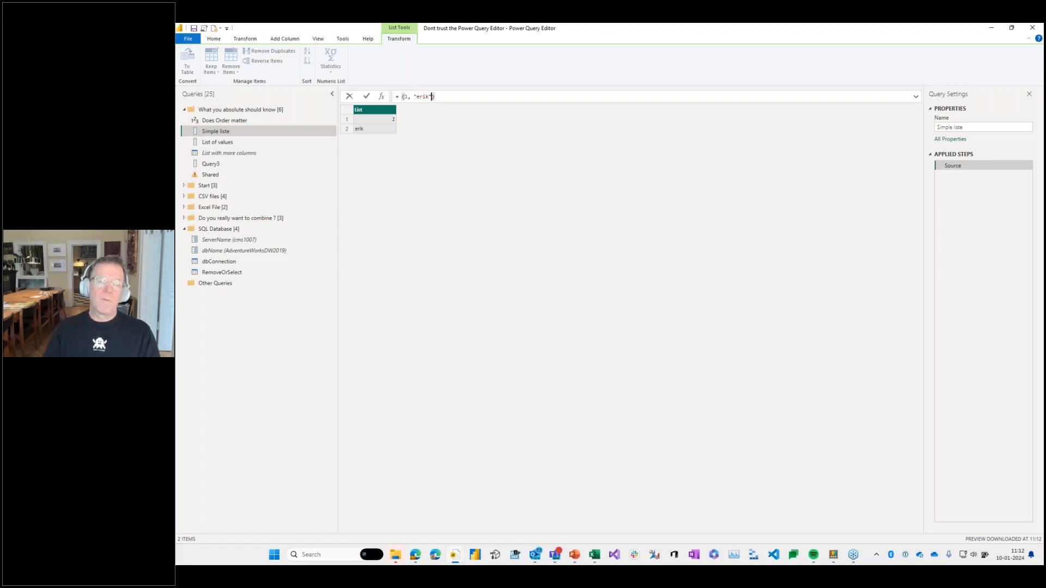
text(,)
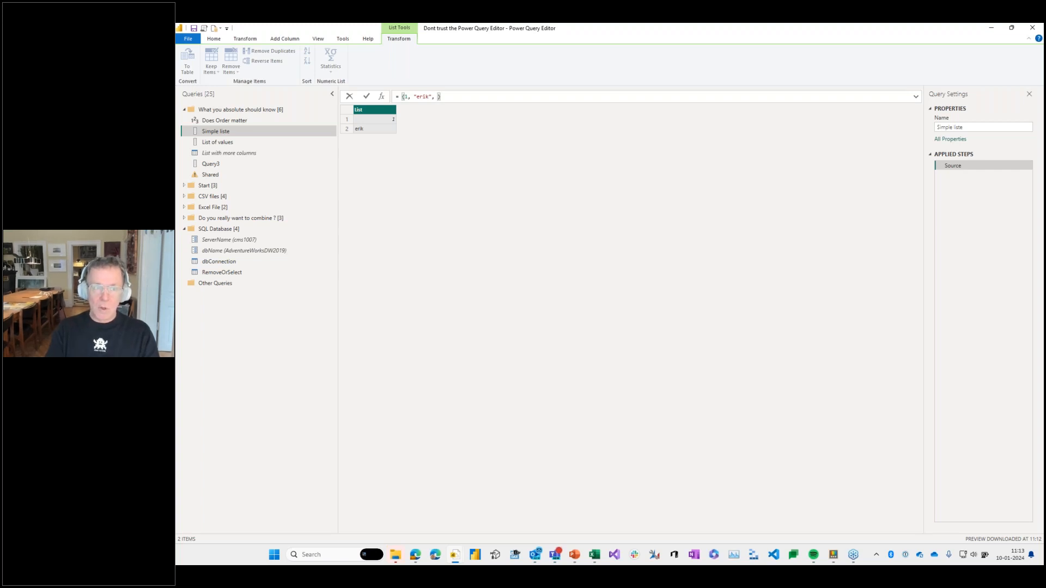
text({})
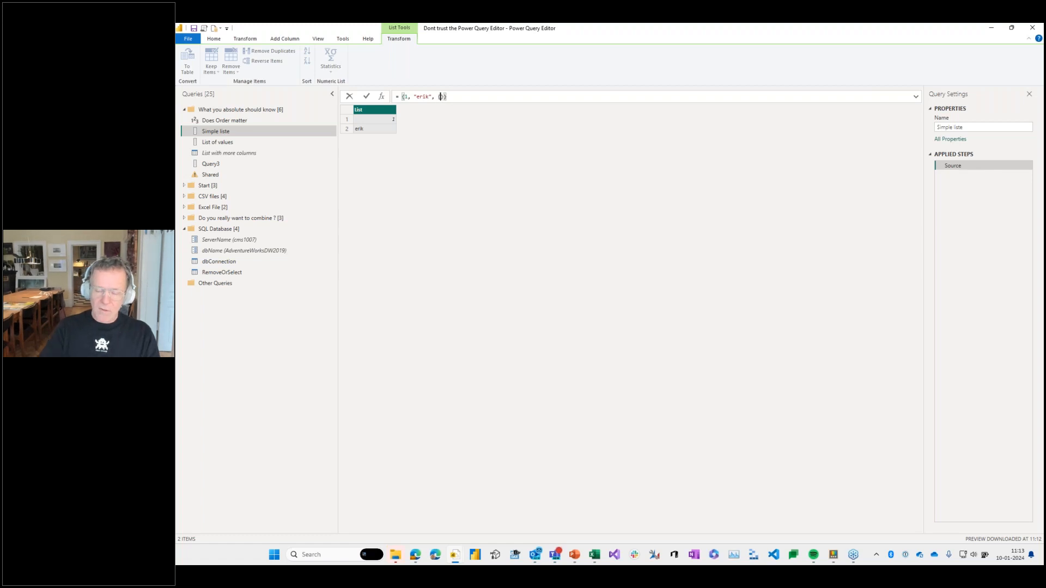
text(1)
click(450, 97)
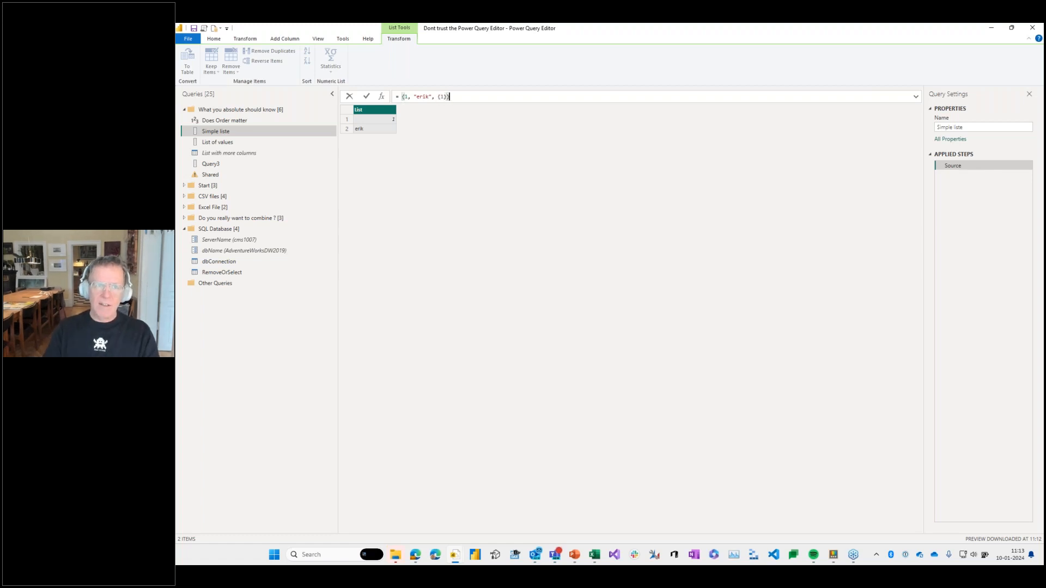
key(Return)
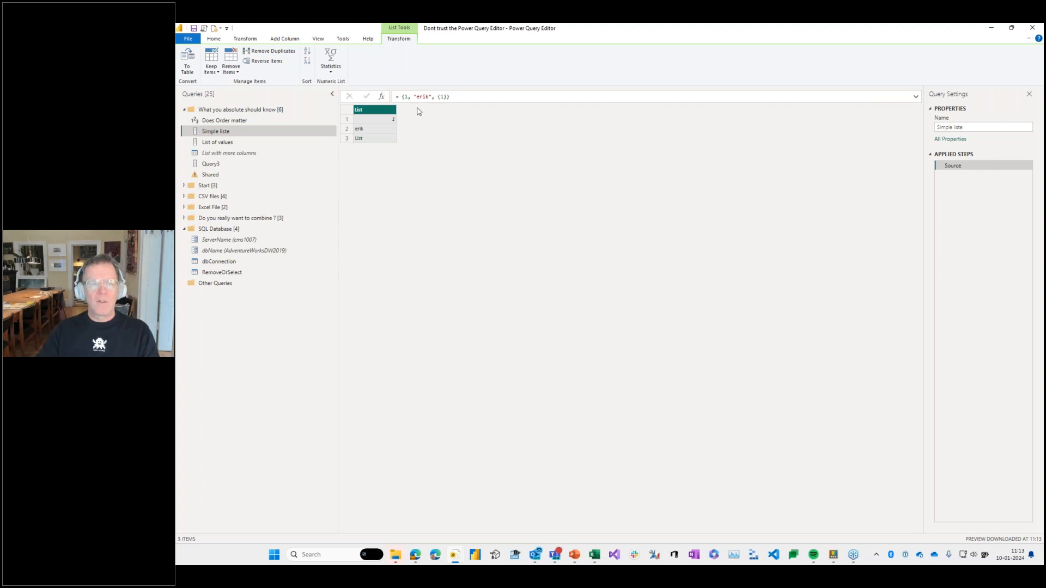
Inspect the number, the text and the nested list item one by one in the resulting list.
click(385, 120)
click(387, 129)
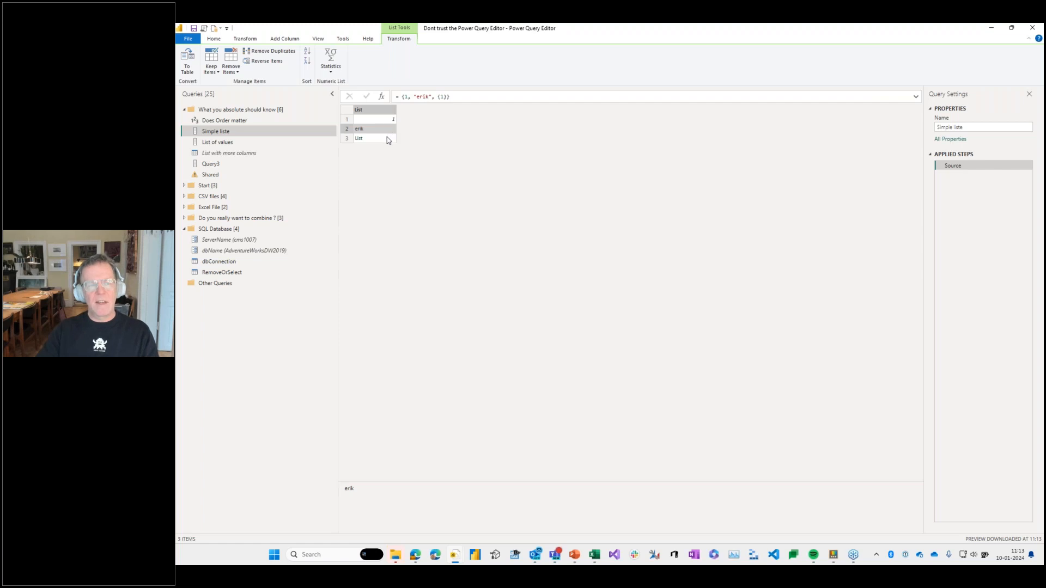
click(386, 139)
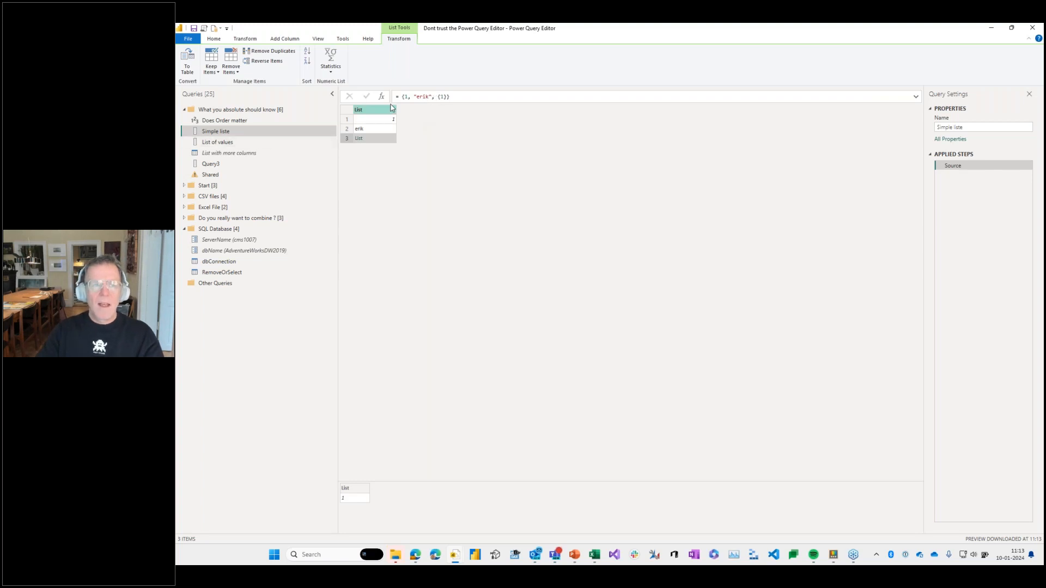
Replace the Simple liste formula with the number range {1..10}.
drag(404, 97, 450, 97)
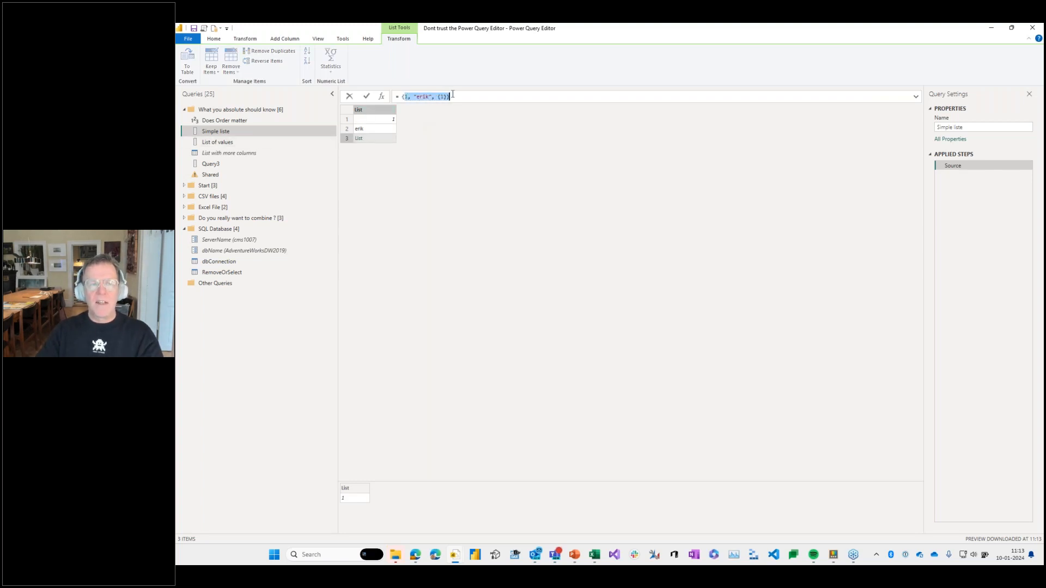
key(Delete)
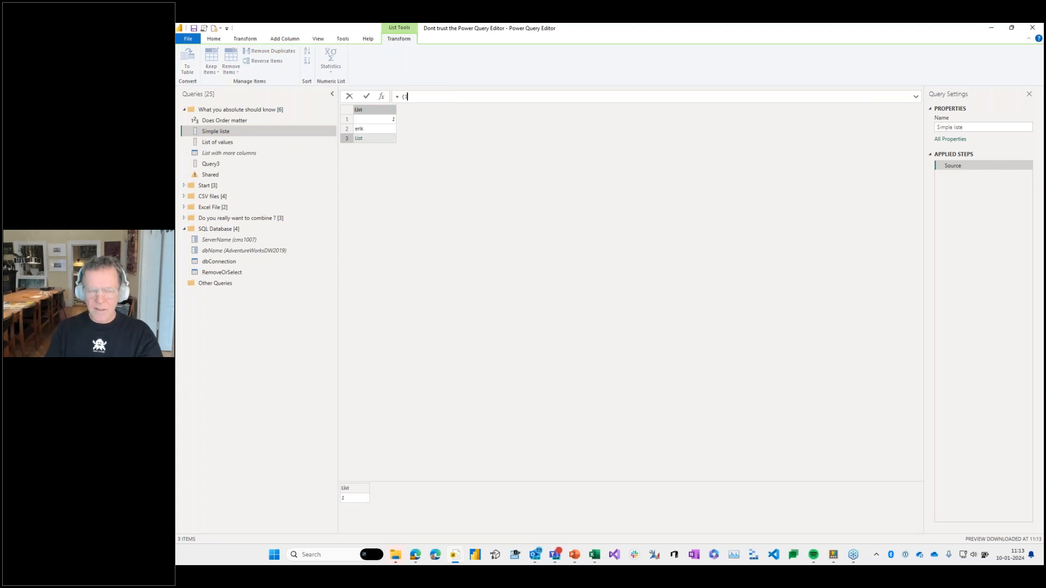
text(1..10)
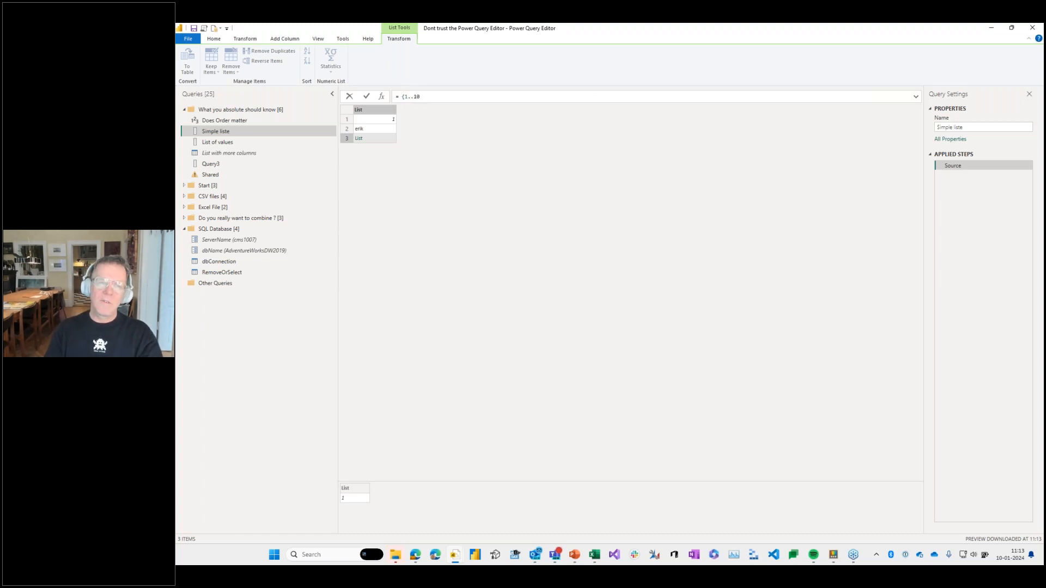
text(})
key(Return)
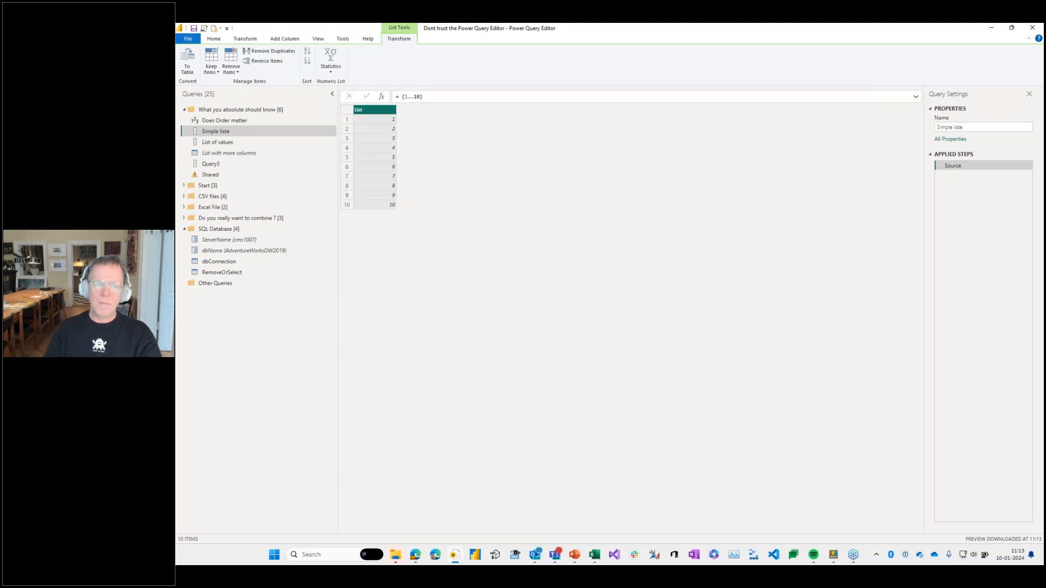
Reverse the bounds of the number range so the list formula reads {10..1}.
click(408, 96)
text(0)
key(Delete)
key(Return)
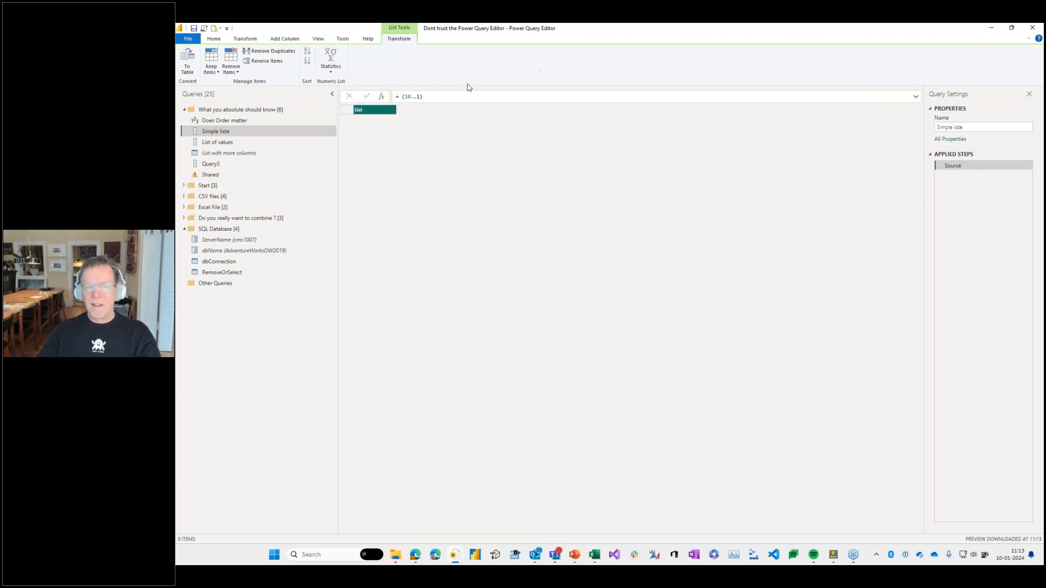
Replace the number range with the text range {"a".."f"} and apply it to the list.
click(407, 96)
key(Delete)
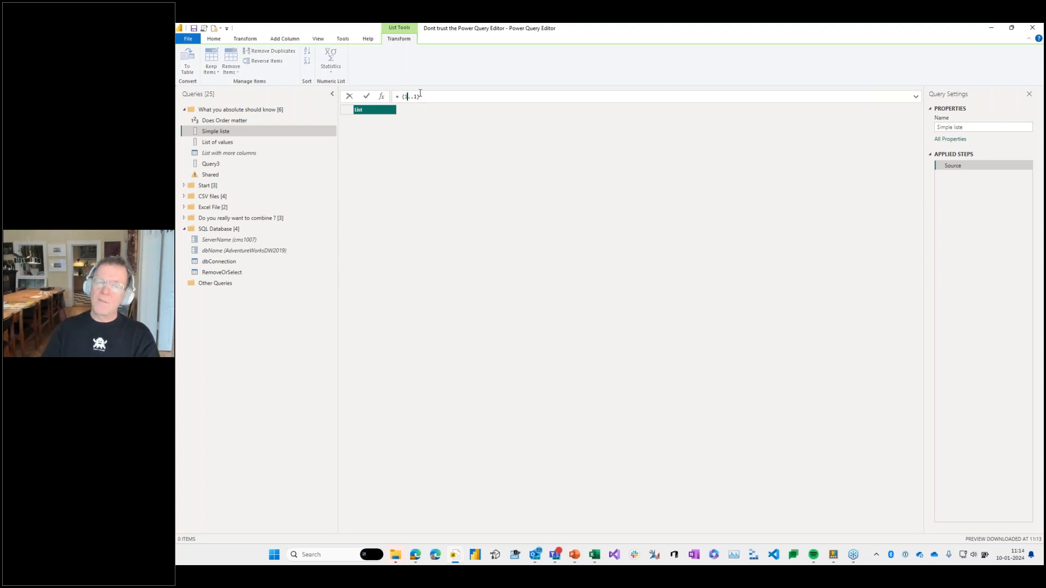
key(Right)
key(Right)
key(Left)
key(Left)
key(Left)
key(shift+Right)
key(shift+Right)
key(shift+Right)
key(shift+Right)
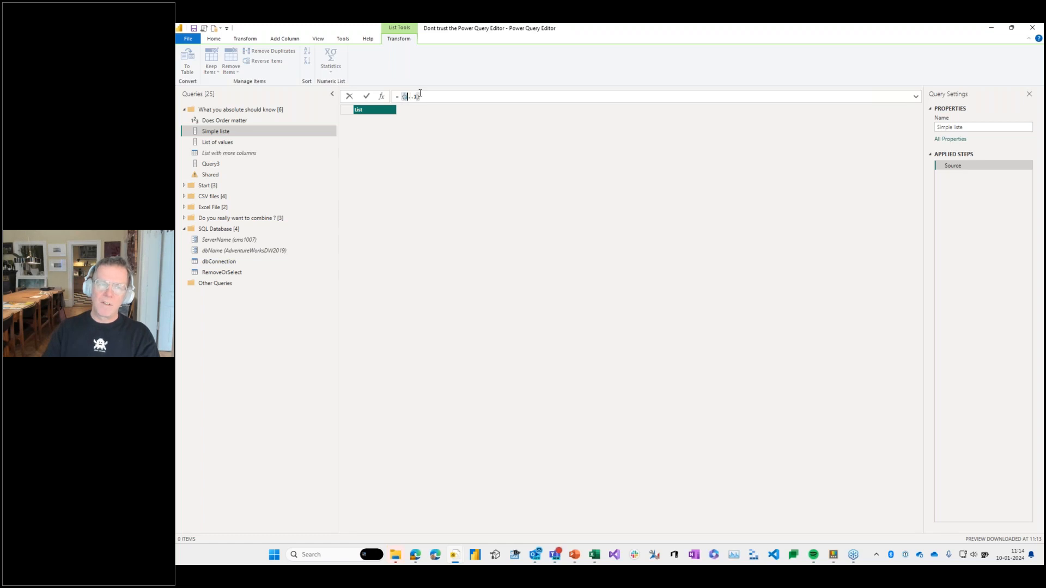
key(Delete)
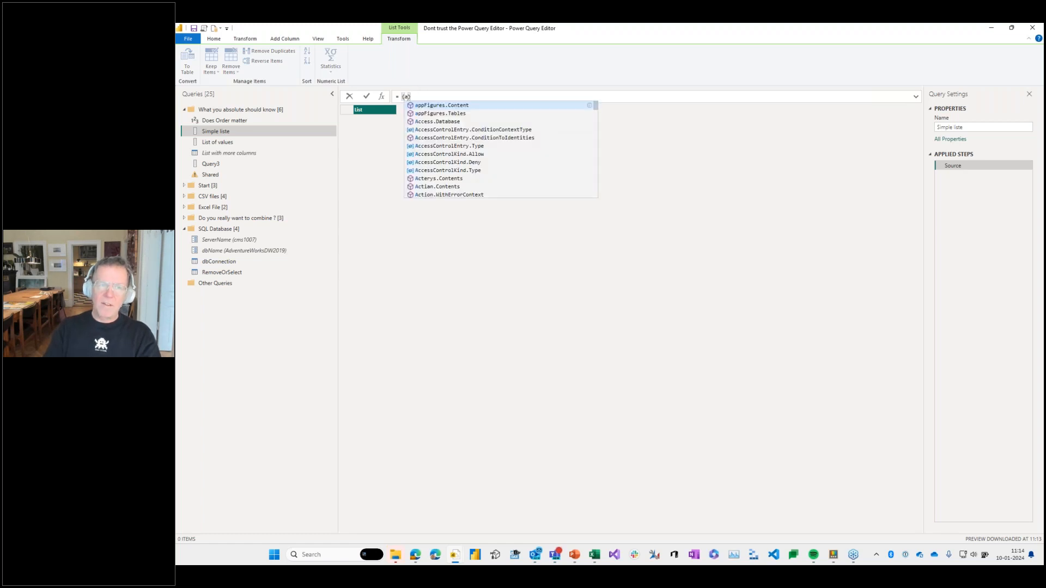
key(Escape)
text("a")
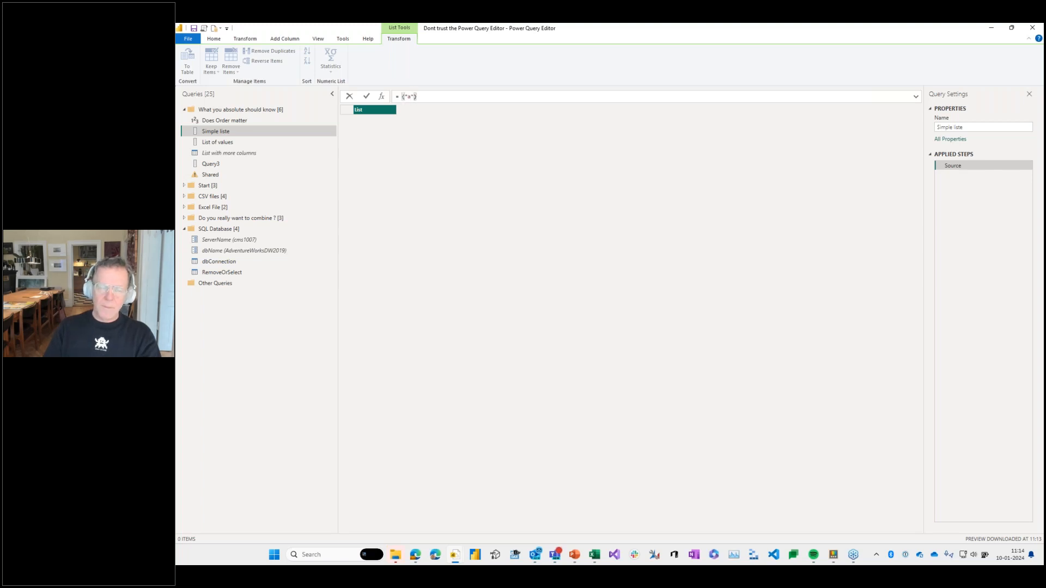
text(,)
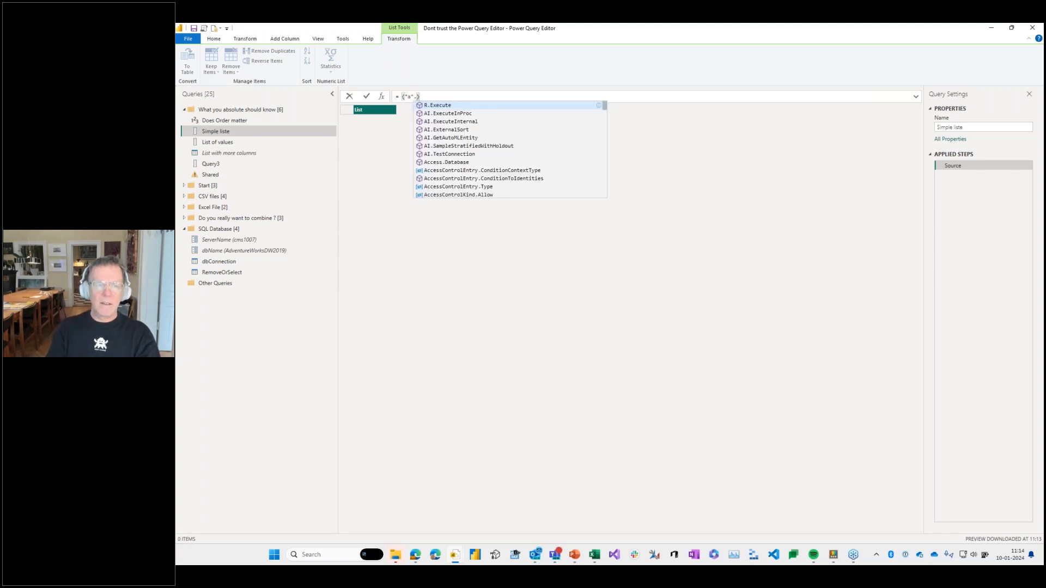
text(.")
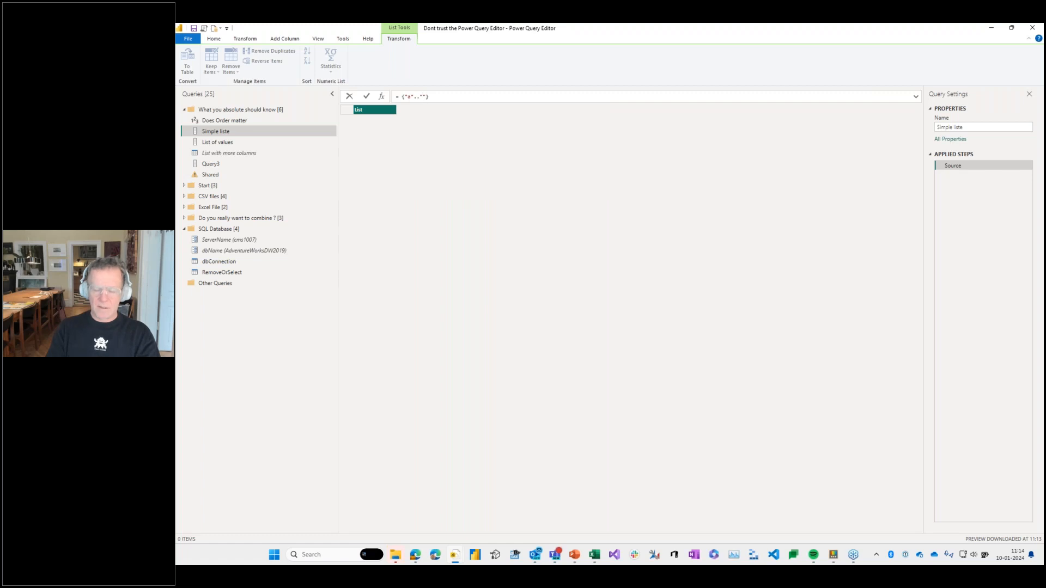
text(f)
key(End)
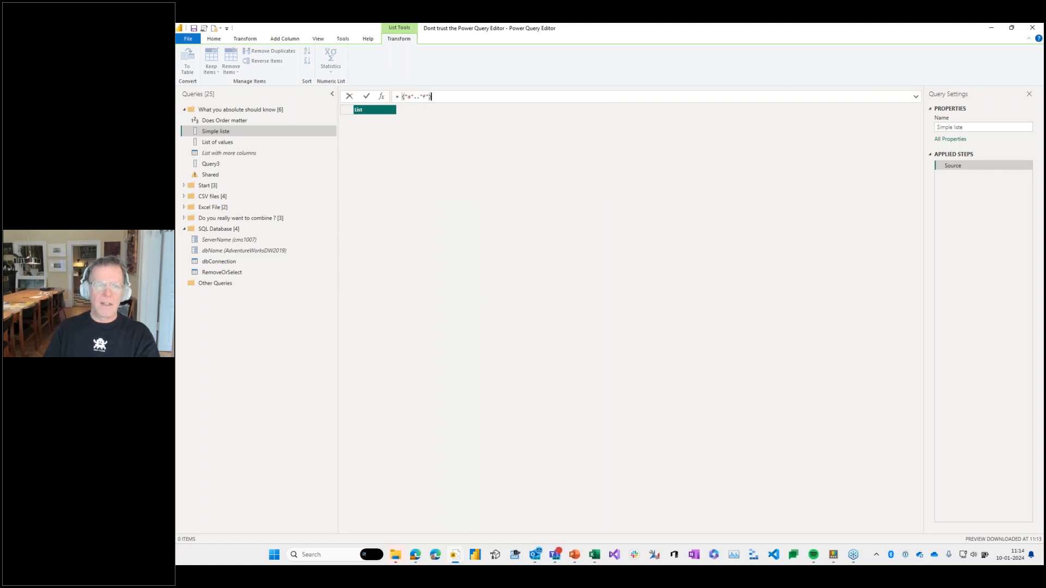
key(Return)
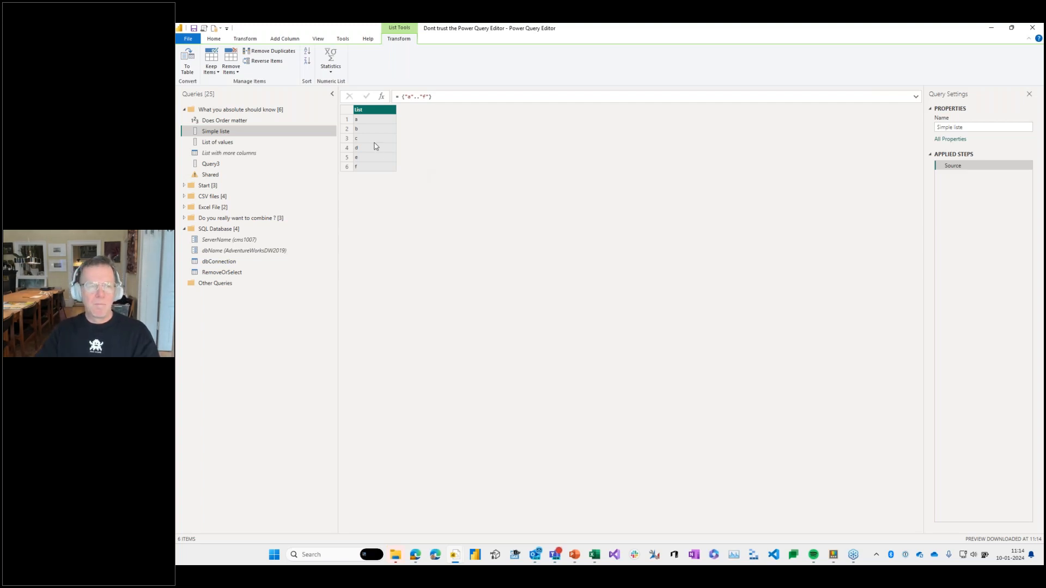
Replace the two range dots with a comma so the list formula reads {"a","f"}.
click(415, 97)
key(shift+Right)
key(shift+Right)
text(,)
key(End)
key(Return)
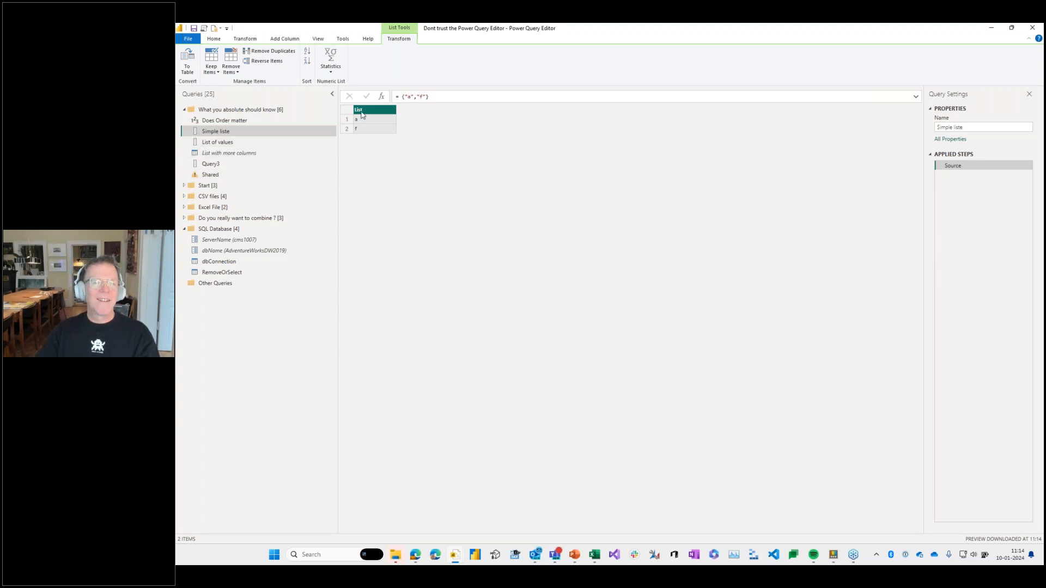
View the List with more columns query and the list of lists in Query3, and return to List with more columns.
click(267, 153)
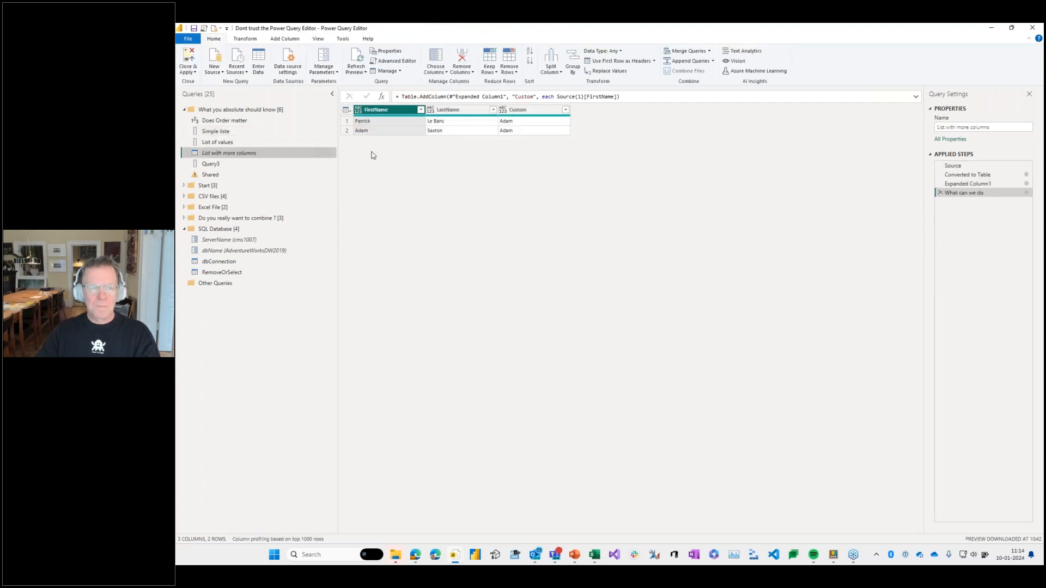
click(270, 162)
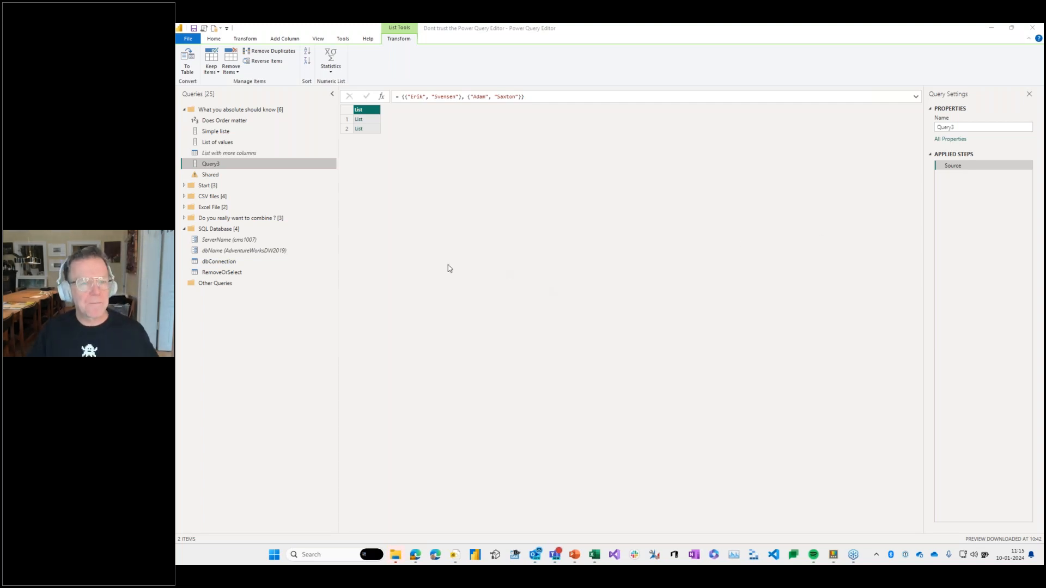
click(253, 155)
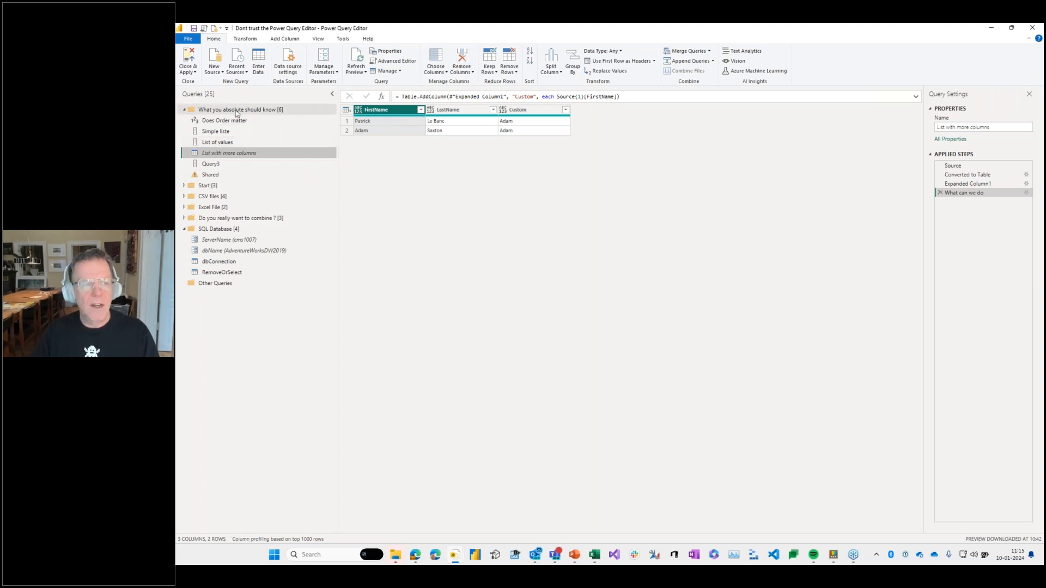
Create a blank query in the "What you absolute should know" group and start its formula.
right_click(255, 109)
mouse_move(299, 139)
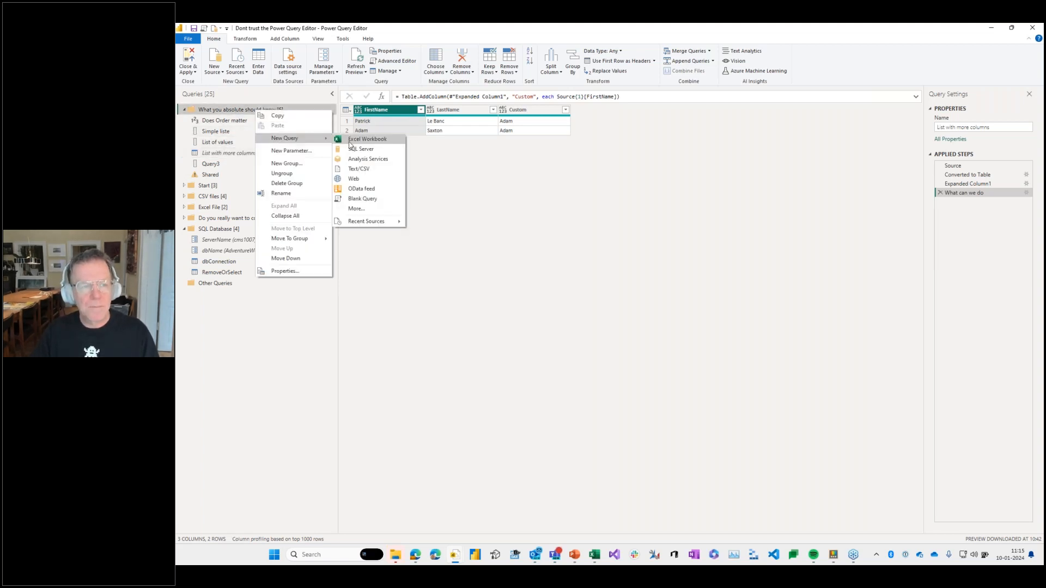
click(373, 198)
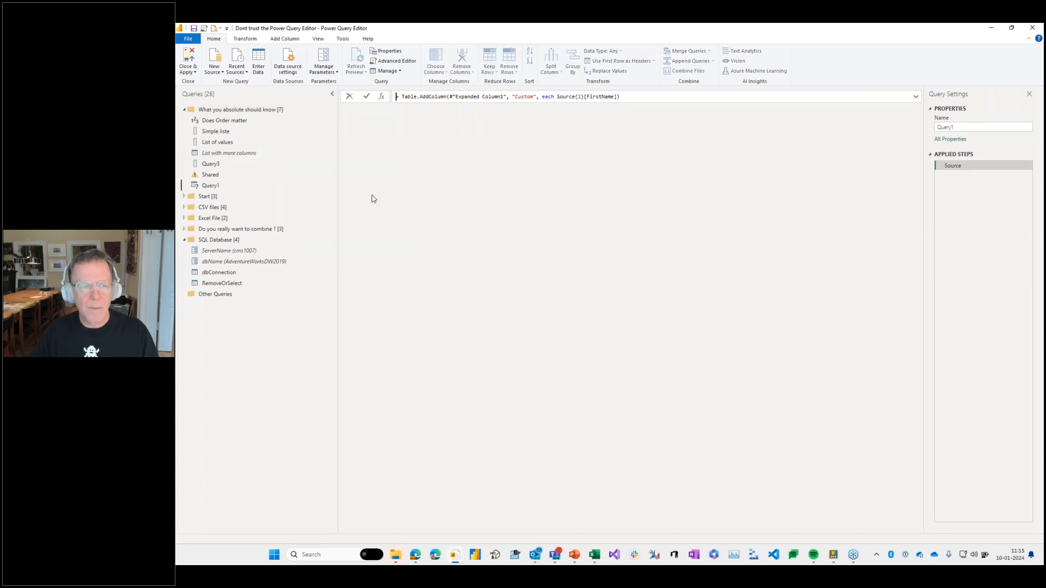
text(=)
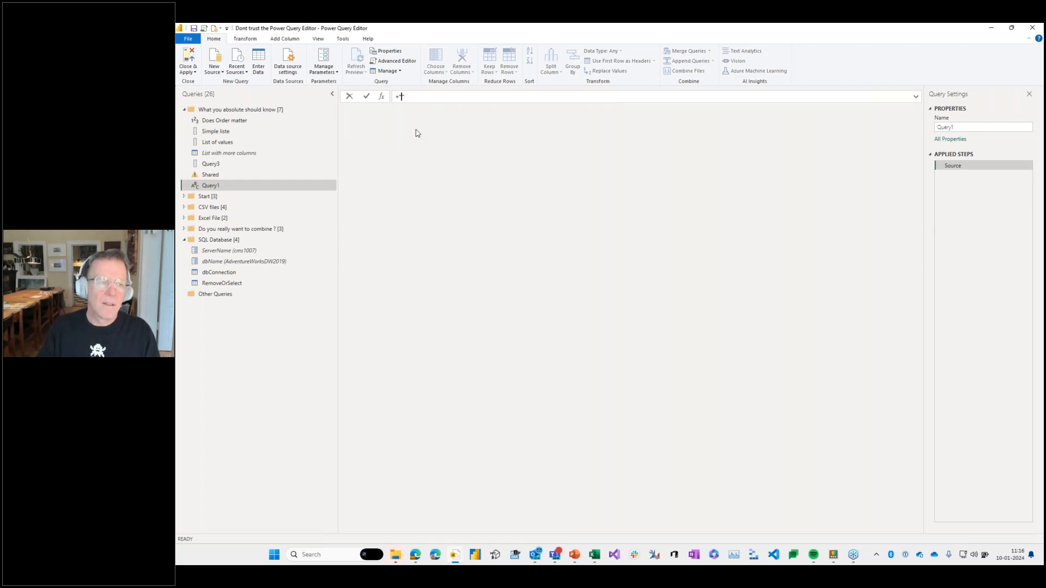
Create a reference to the List with more columns query and append [FirstName] to its formula to return that column as a list.
right_click(218, 155)
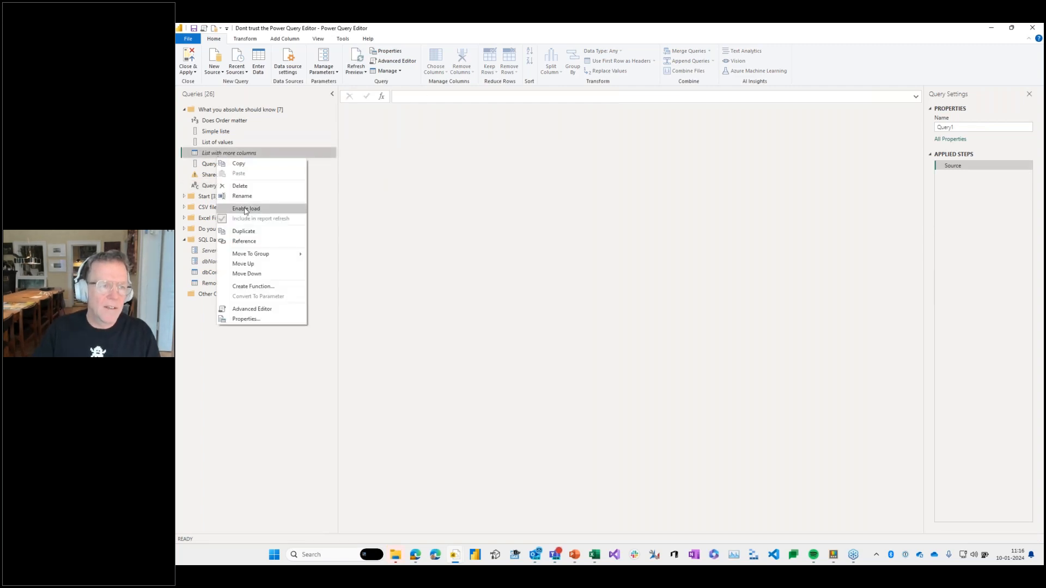
click(250, 242)
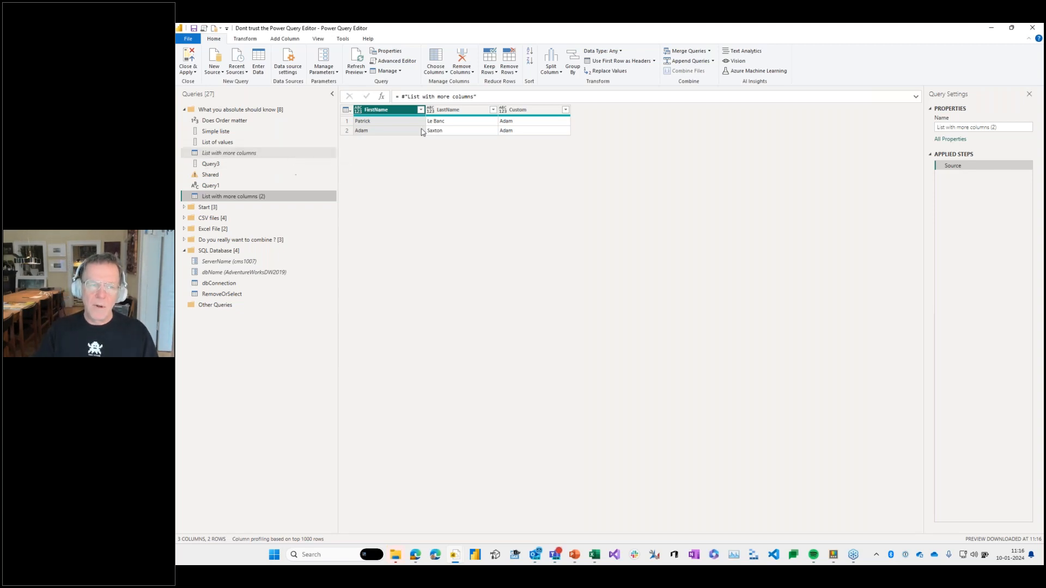
click(496, 97)
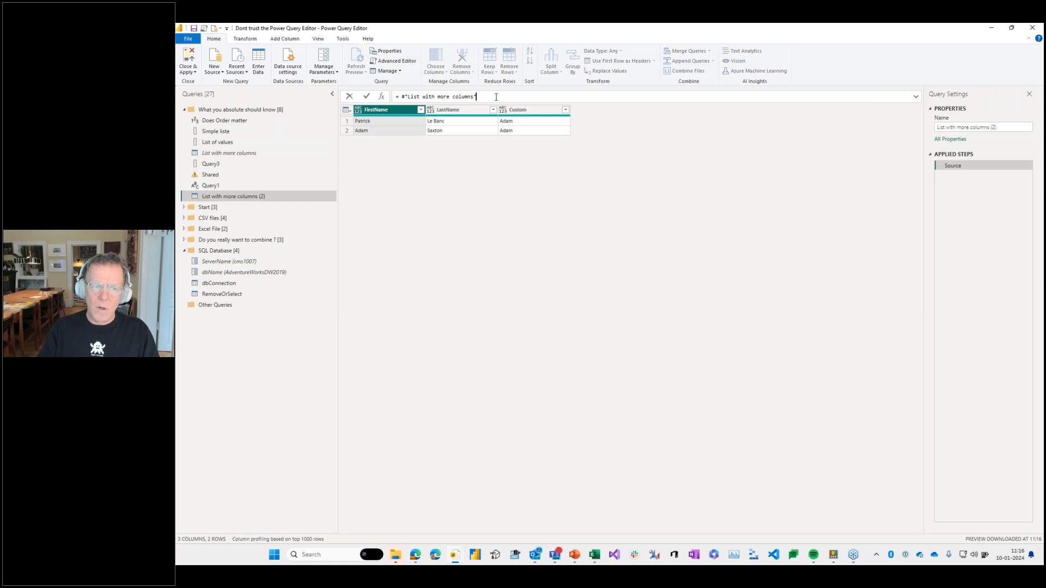
text([])
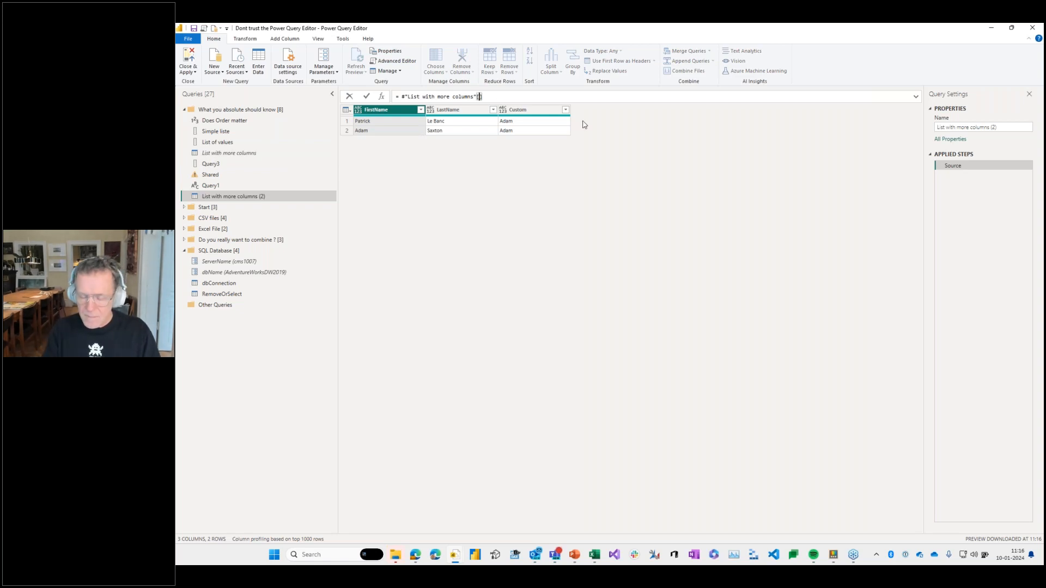
text(FirstNa)
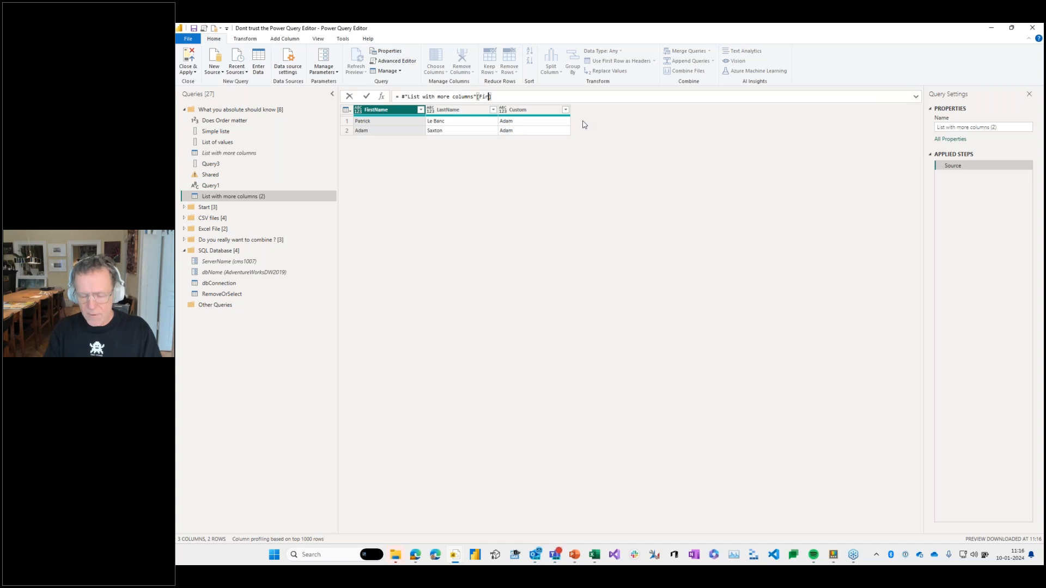
text(me)
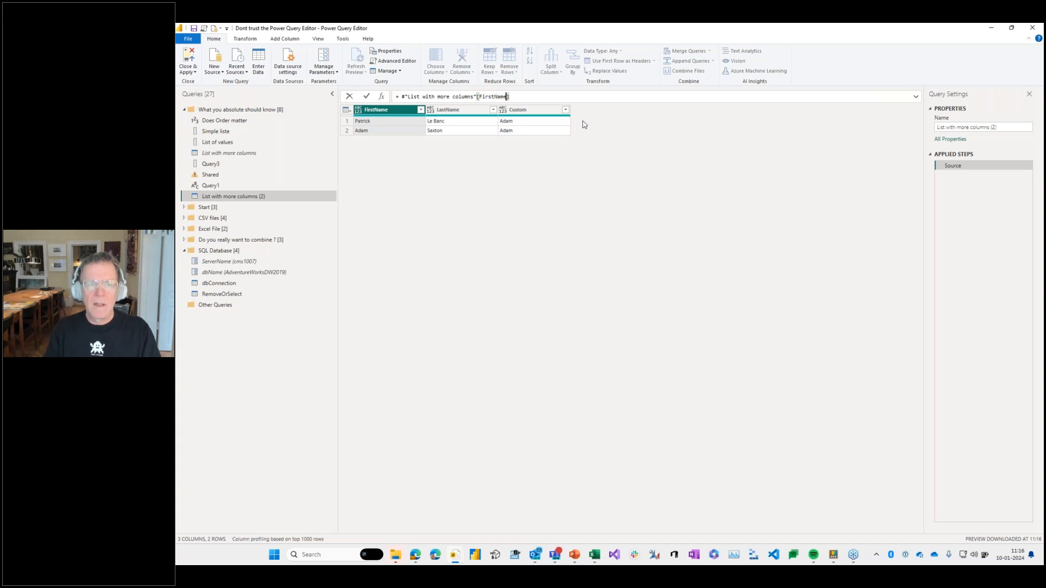
key(Return)
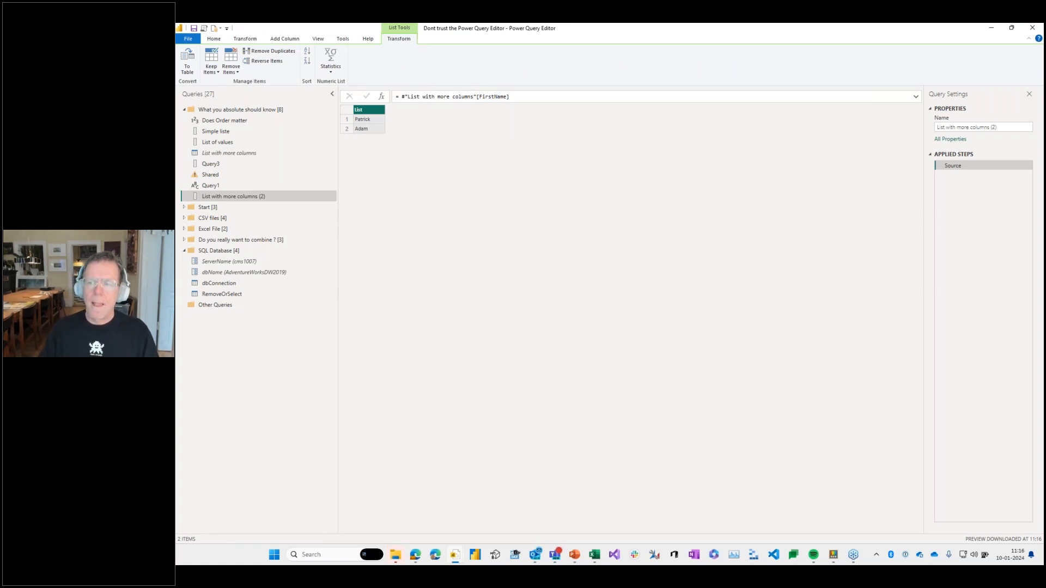
Remove the leading apostrophe from the Shared query's formula so it reads = #shared, and apply it.
click(236, 178)
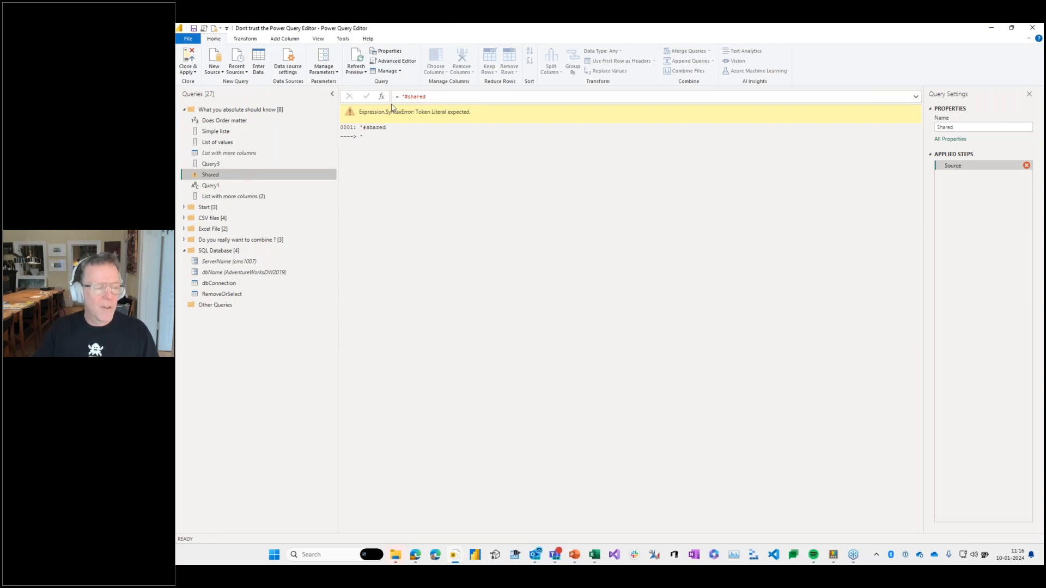
click(435, 98)
key(Left)
key(Left)
key(Left)
key(Left)
key(Left)
key(Left)
key(Left)
key(BackSpace)
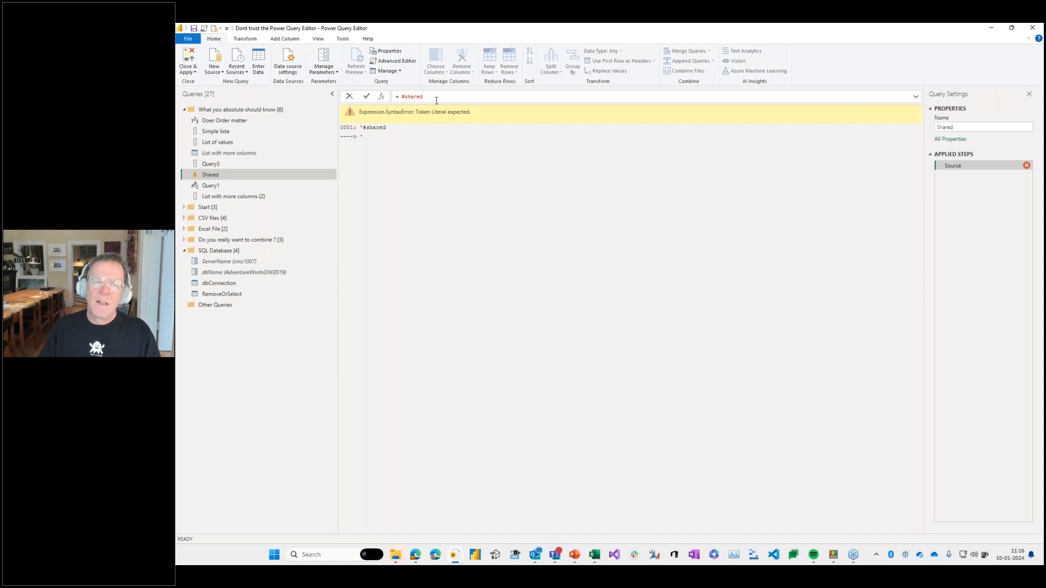
key(shift+Right)
key(shift+Right)
key(shift+Right)
key(shift+Right)
key(shift+Right)
key(shift+Right)
key(shift+Right)
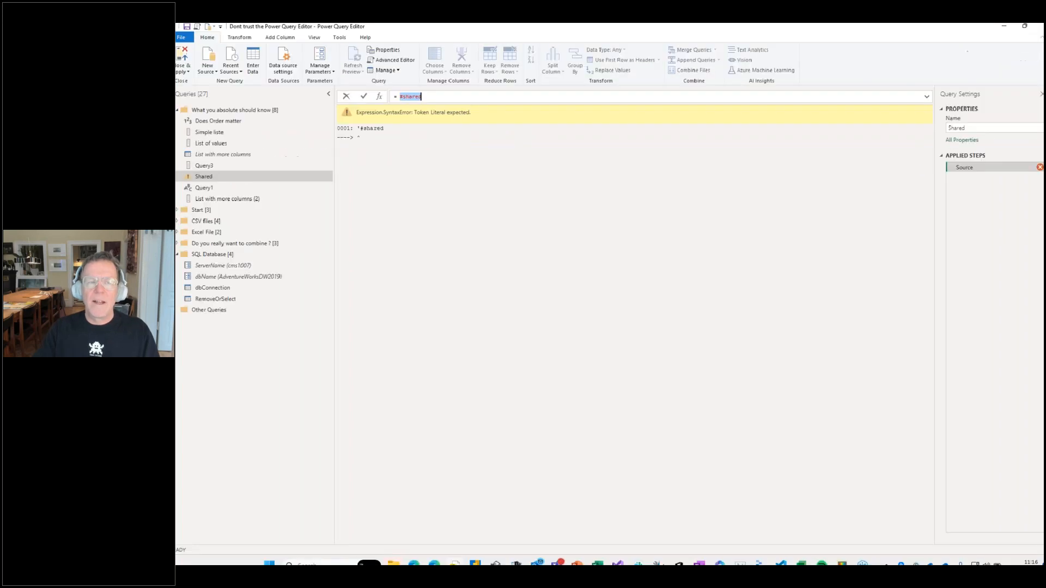
key(Return)
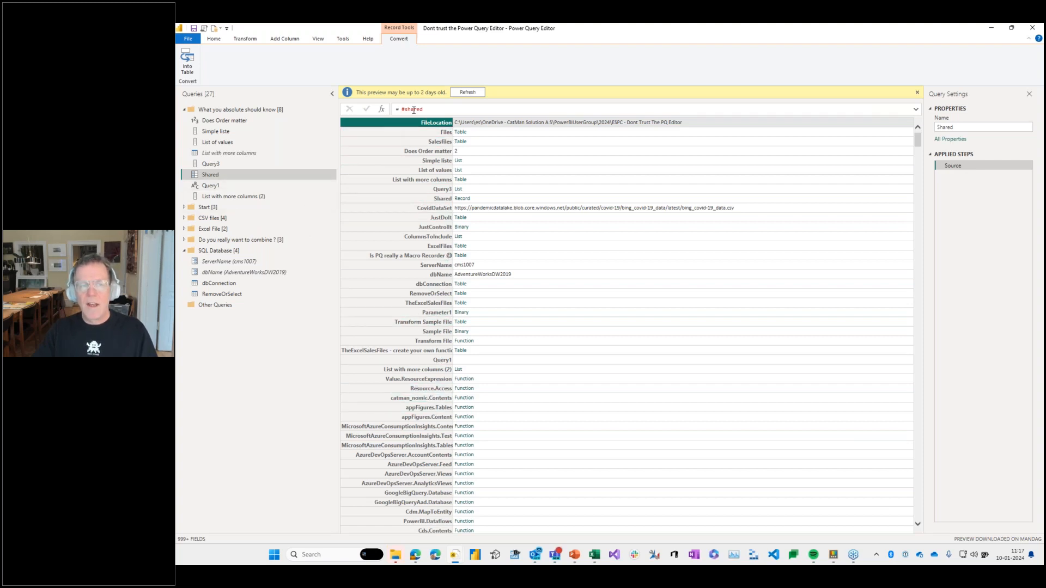
Convert the shared record into a table and filter its Name column to Table.SelectColumns by searching for "select".
click(187, 61)
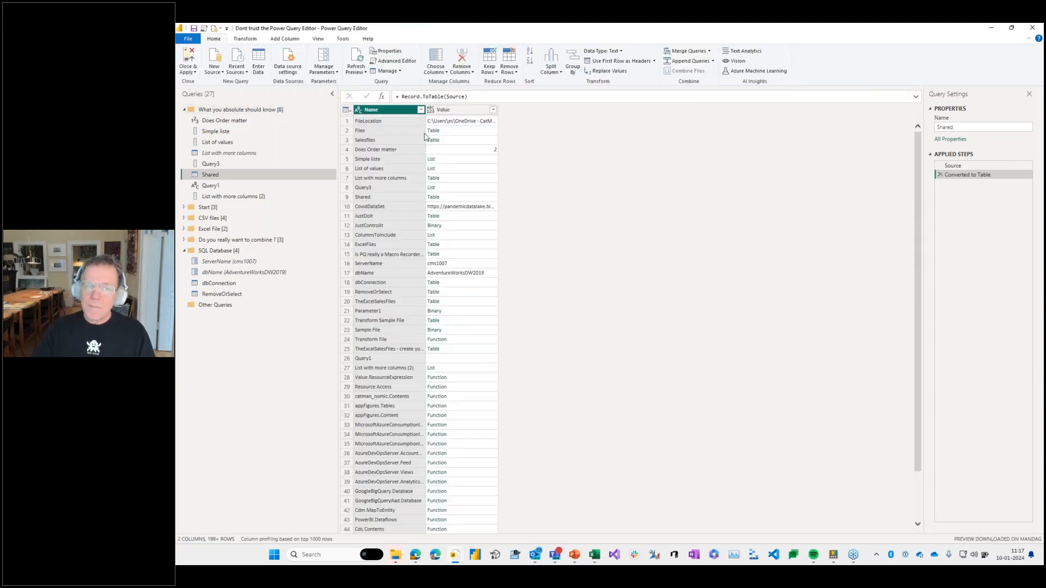
drag(426, 111, 451, 114)
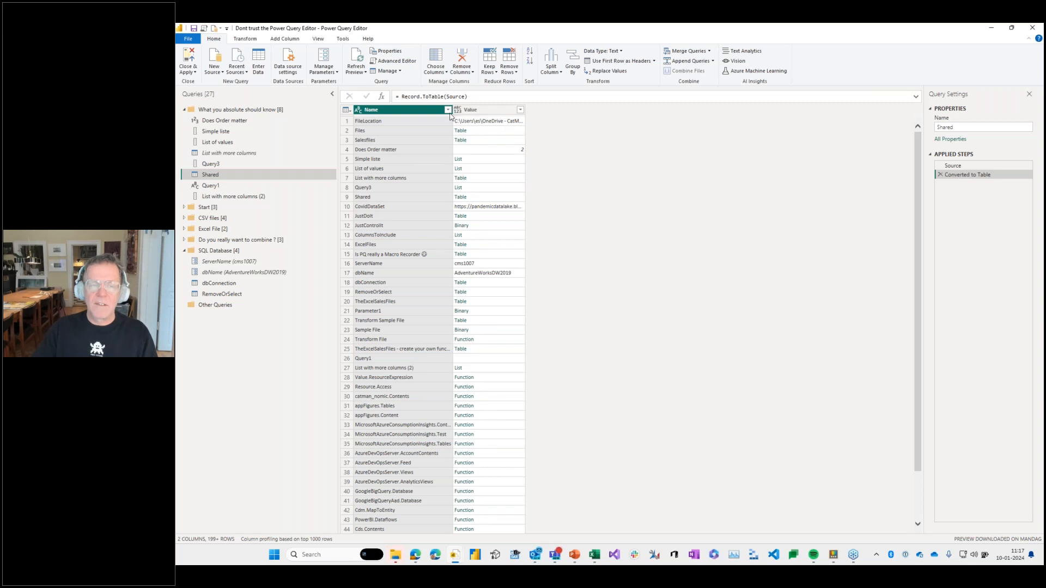
click(448, 110)
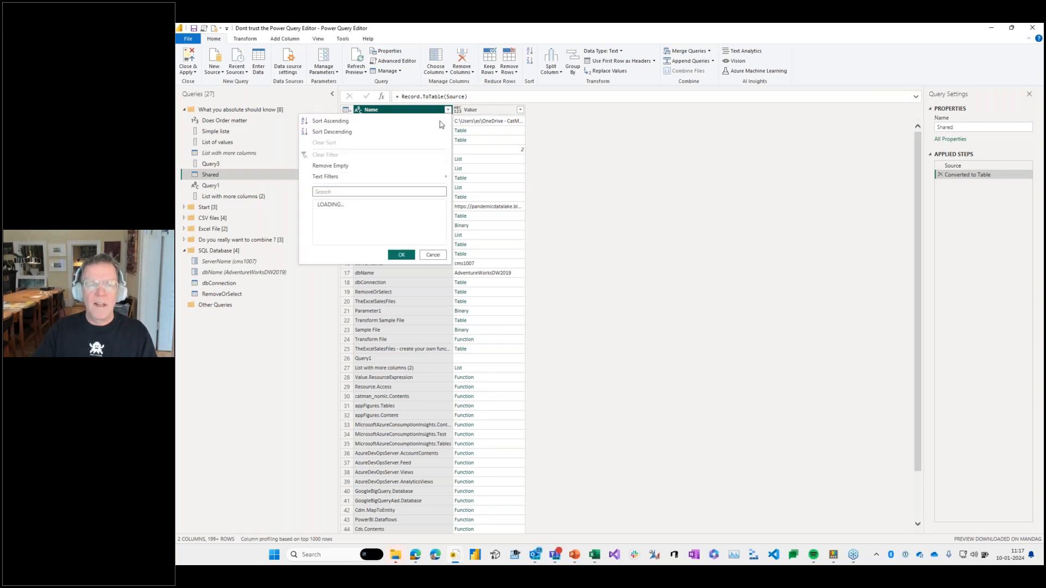
click(364, 191)
text(selc)
text(ct)
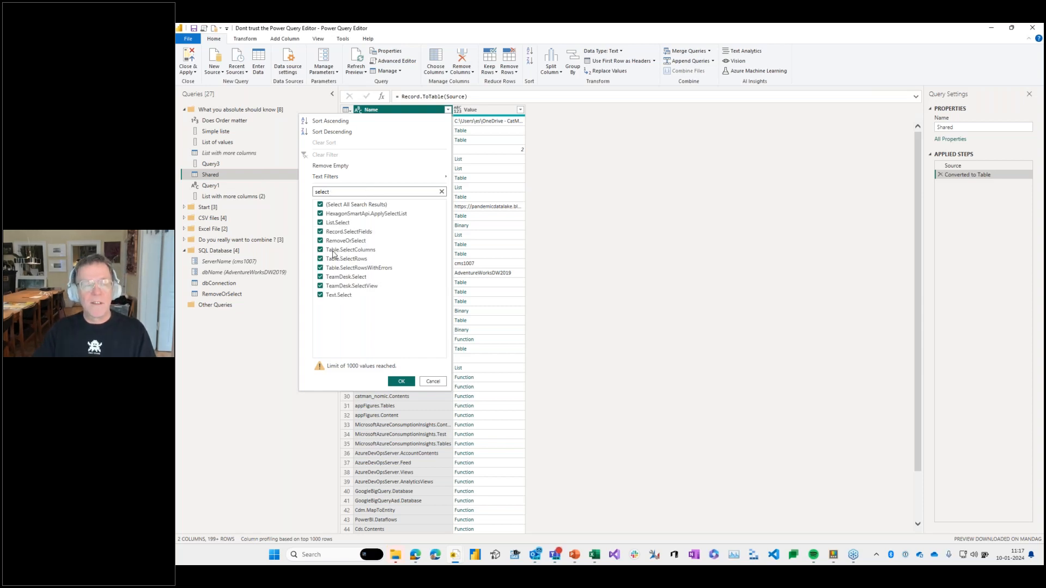
click(320, 205)
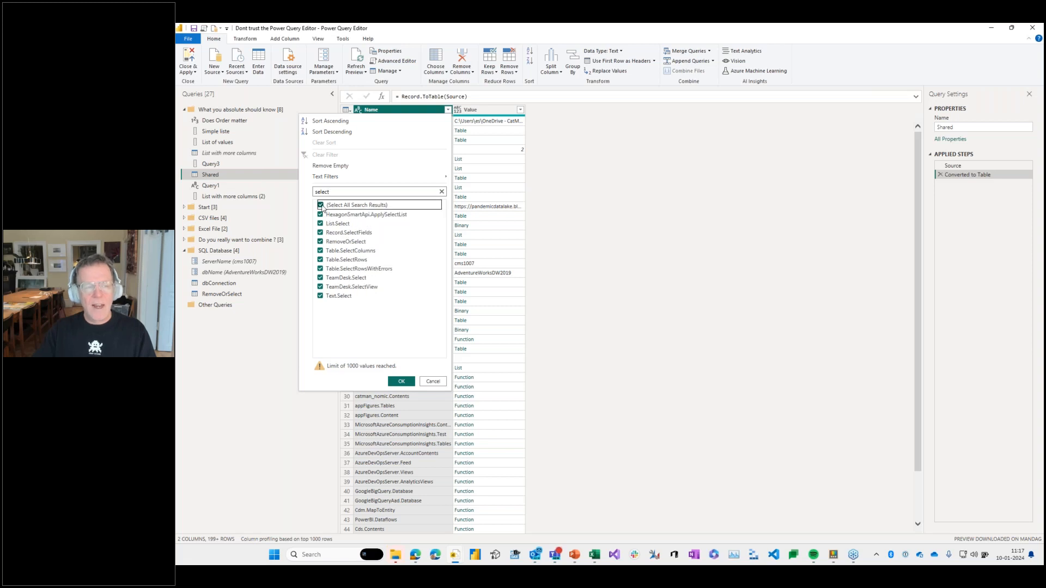
click(320, 251)
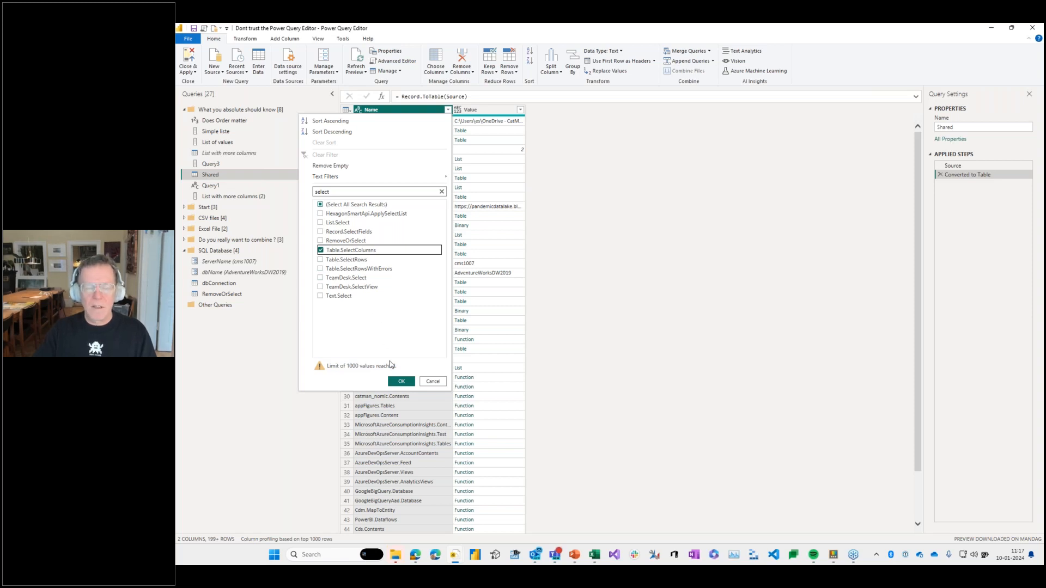
click(400, 381)
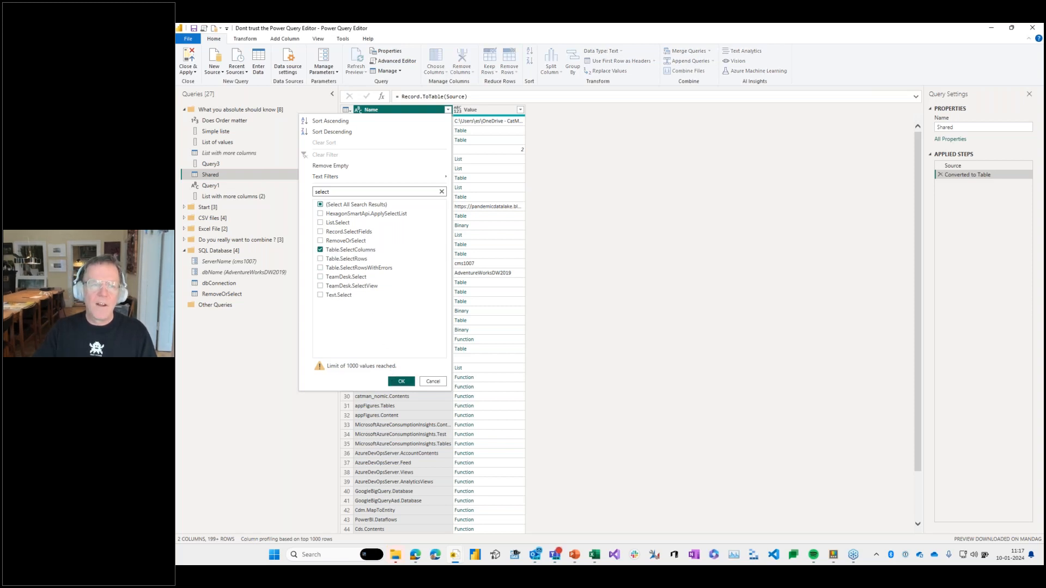
Show the Table.SelectColumns function's documentation in an enlarged preview and look at the Choose Columns options.
click(486, 121)
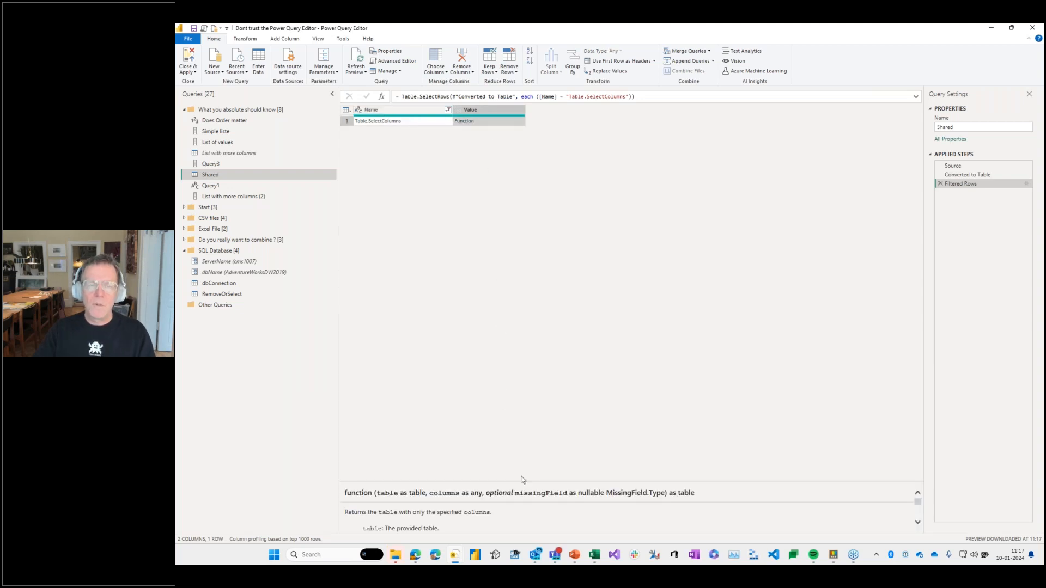
drag(524, 481, 527, 364)
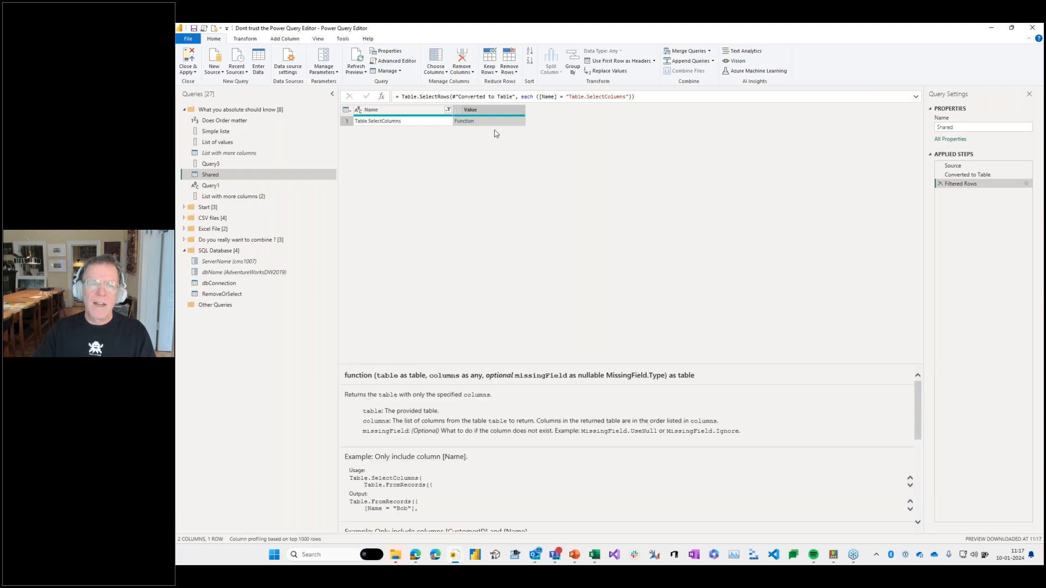
drag(512, 362, 511, 240)
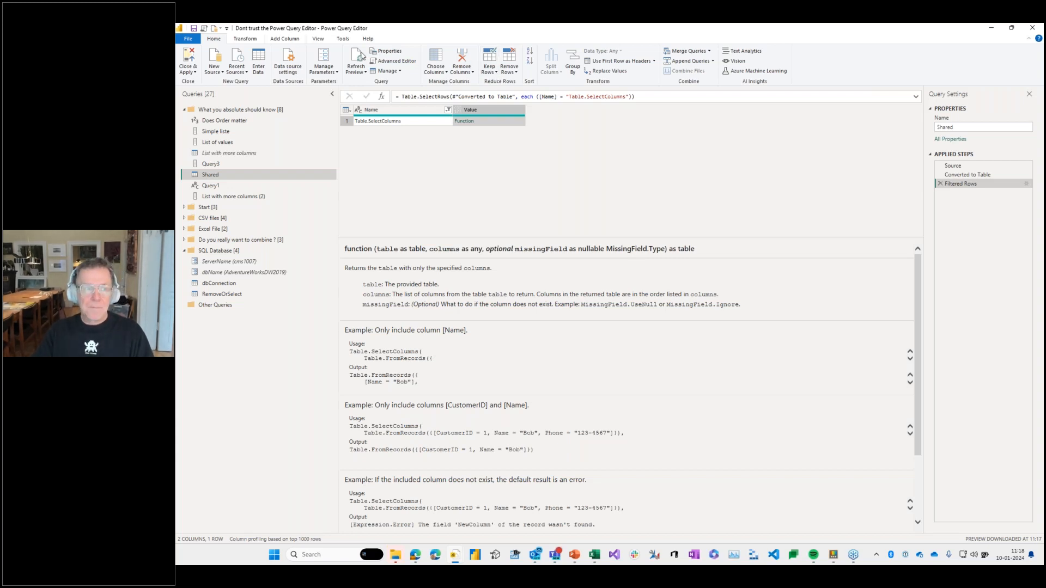
click(444, 76)
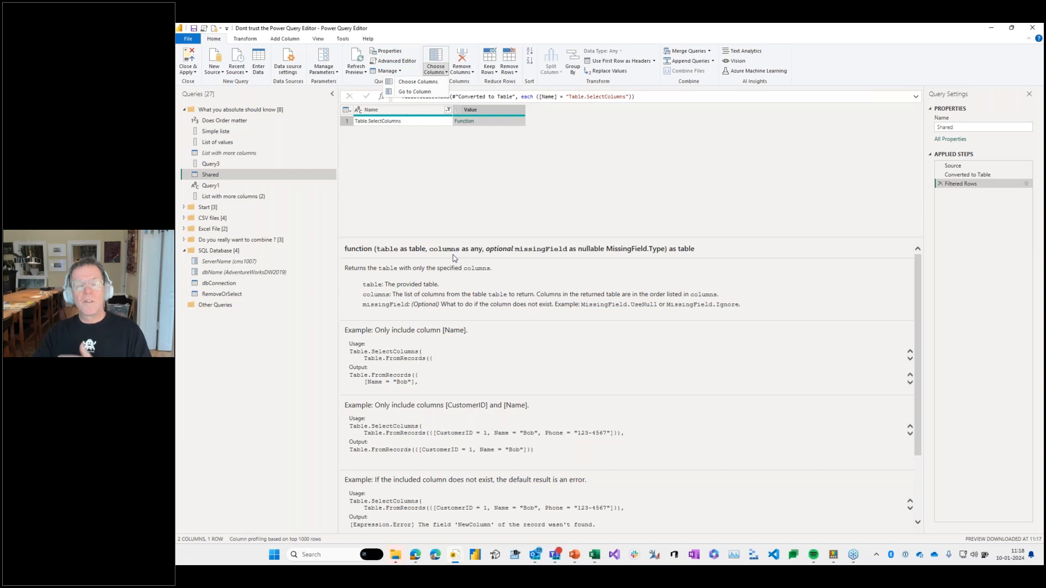
click(500, 185)
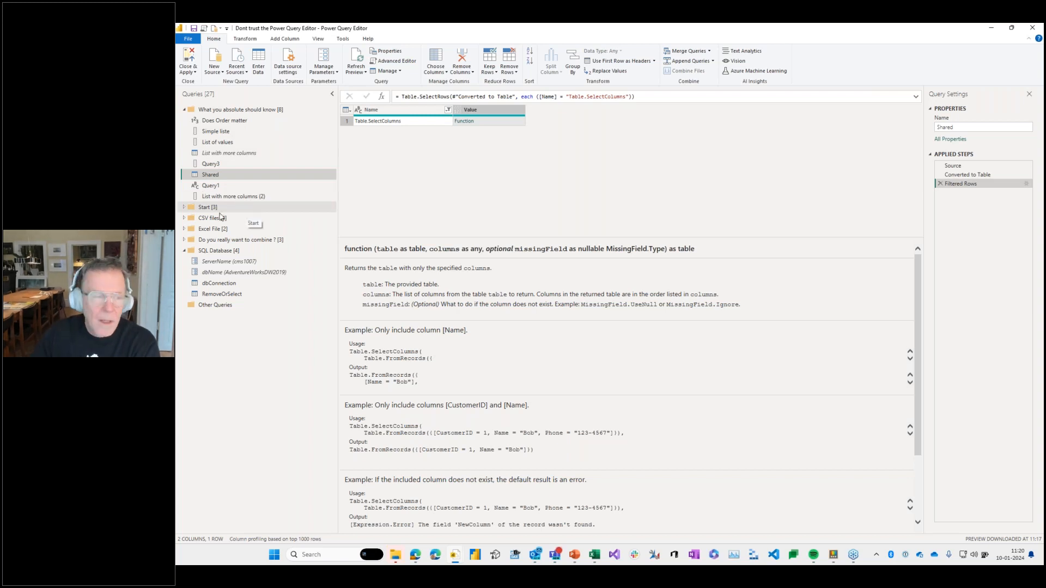
Expand the Start group, view its FileLocation parameter and Files query, and expand the CSV files group.
double_click(202, 207)
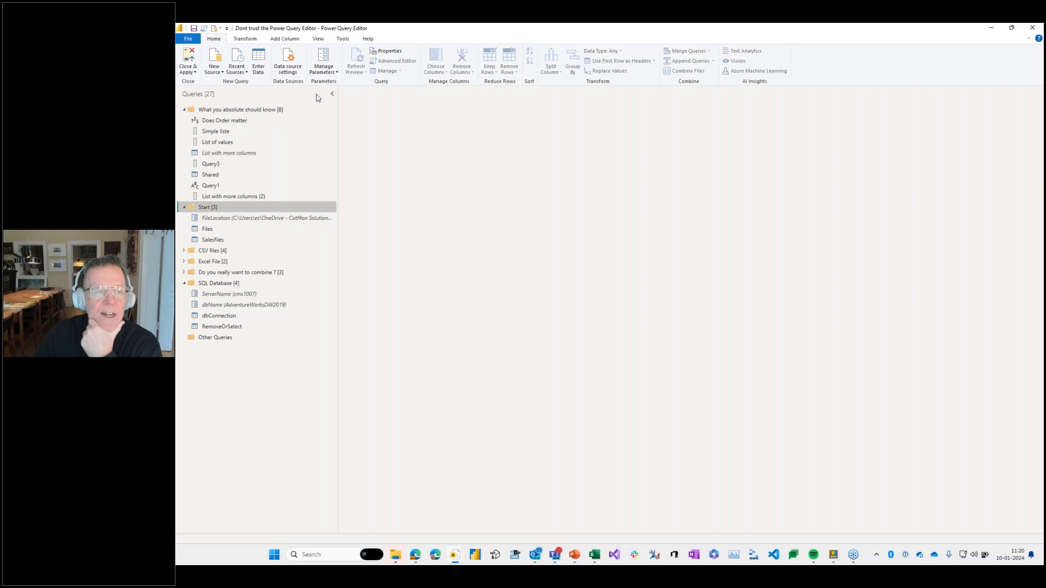
click(247, 221)
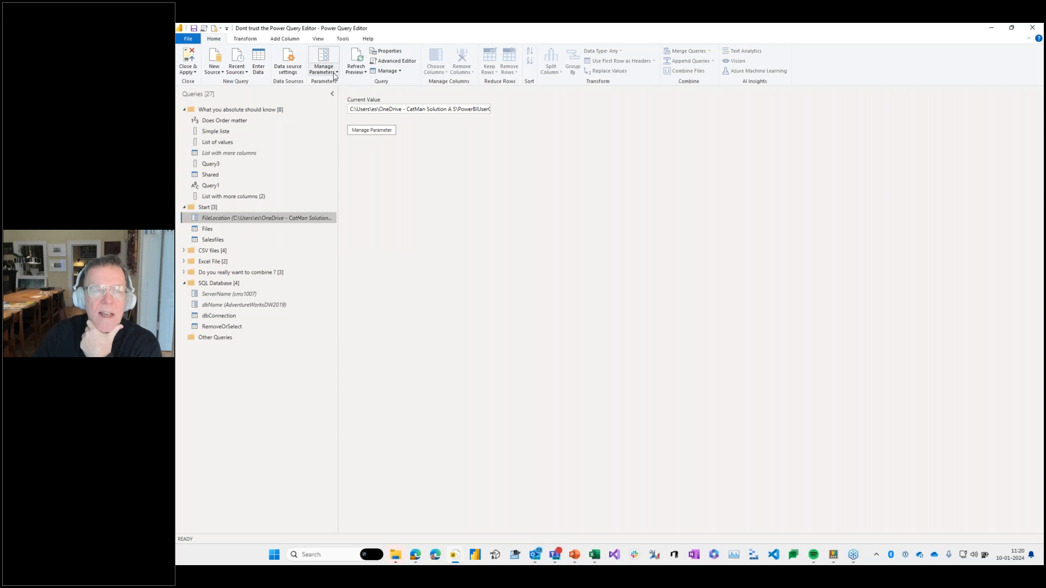
click(237, 232)
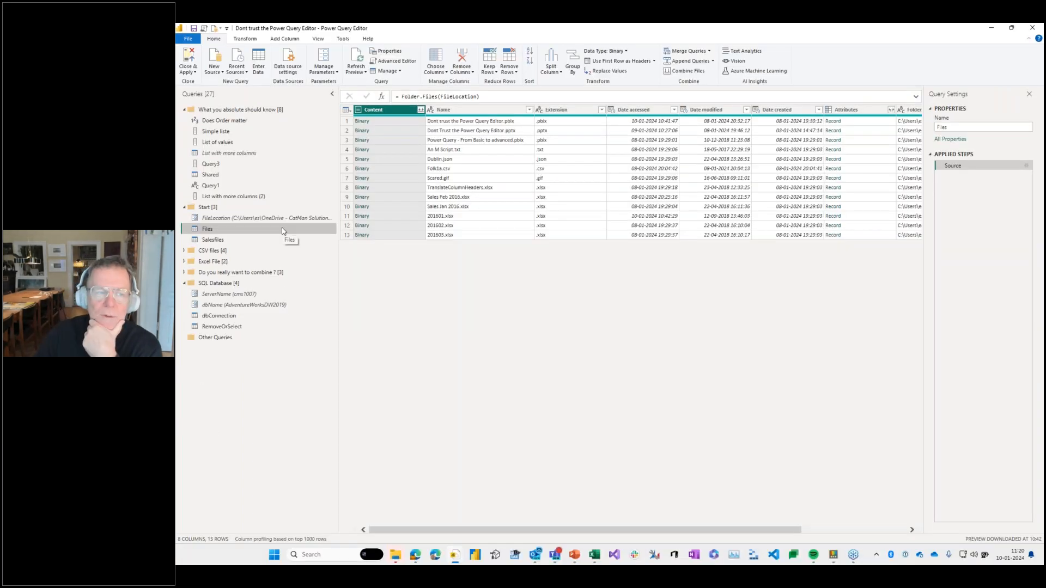
click(185, 252)
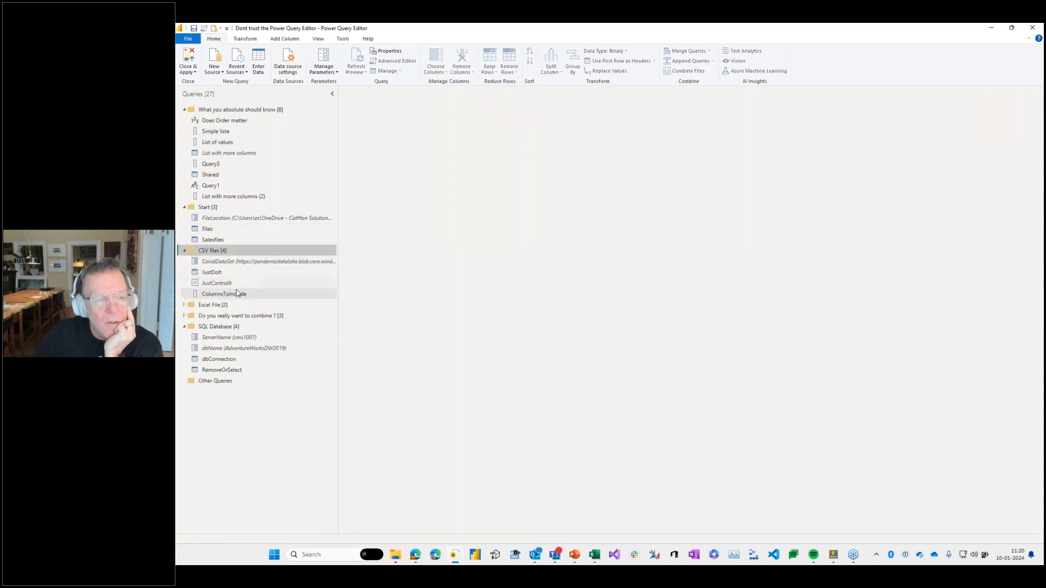
right_click(236, 251)
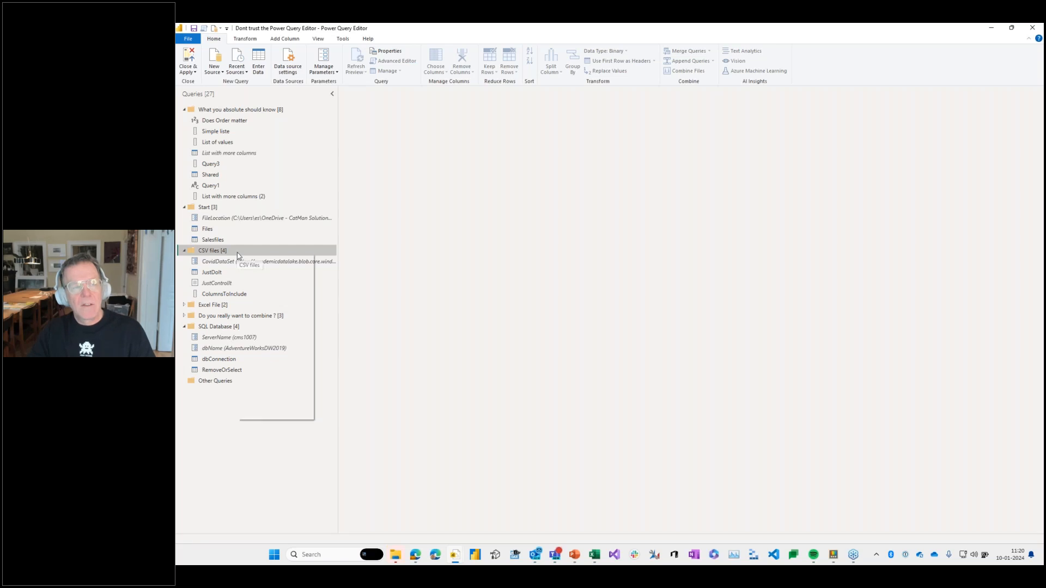
Create a reference to the Files query and open the binary content of Folk1a.csv.
right_click(212, 231)
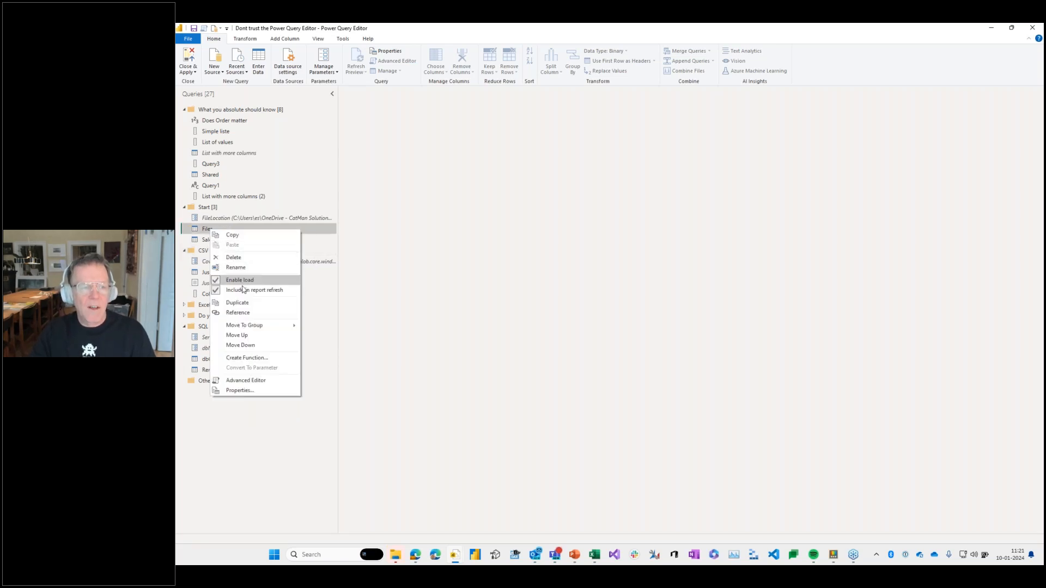
click(248, 314)
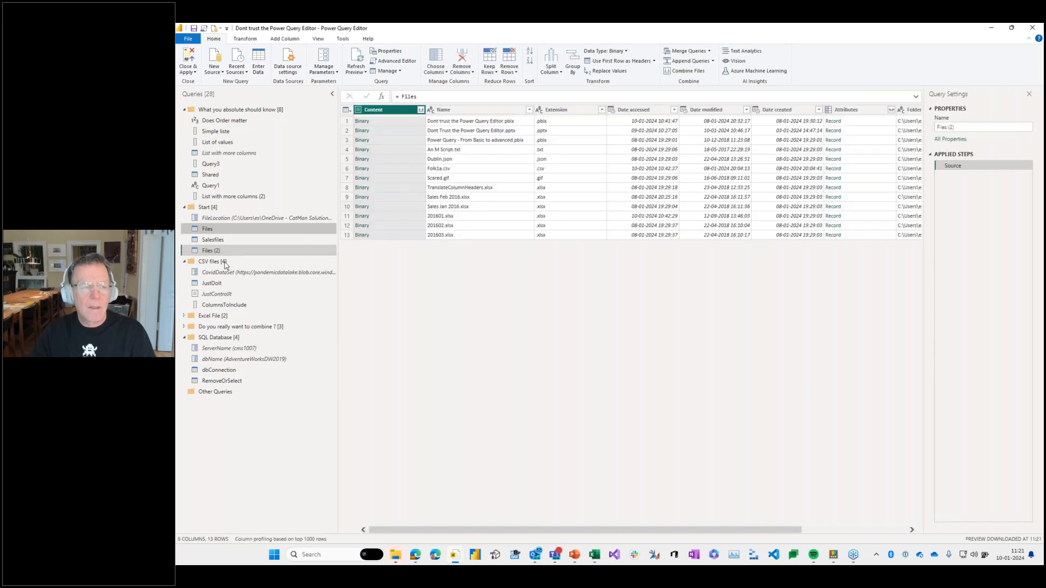
click(456, 168)
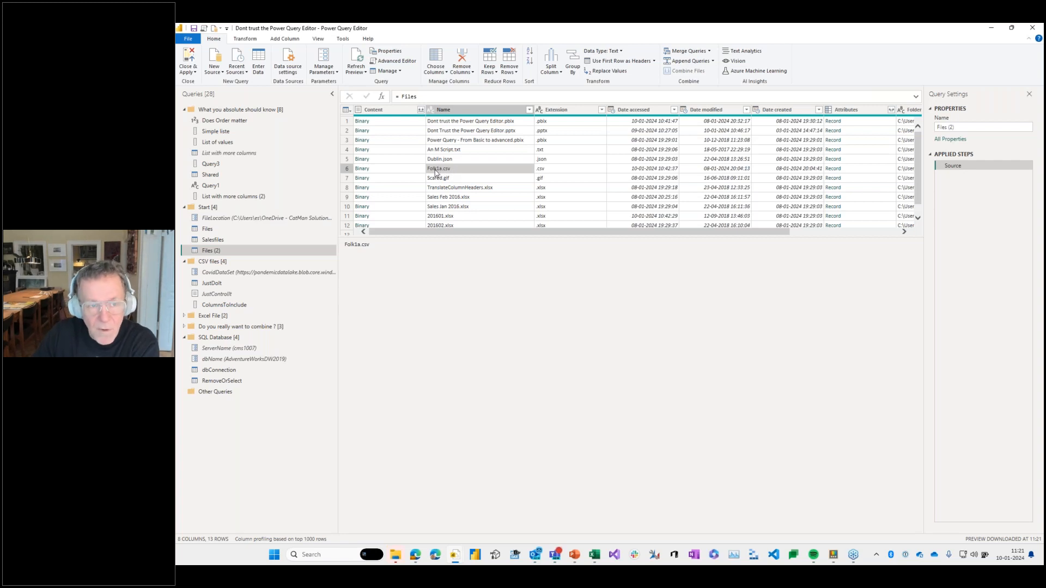
drag(490, 237, 492, 301)
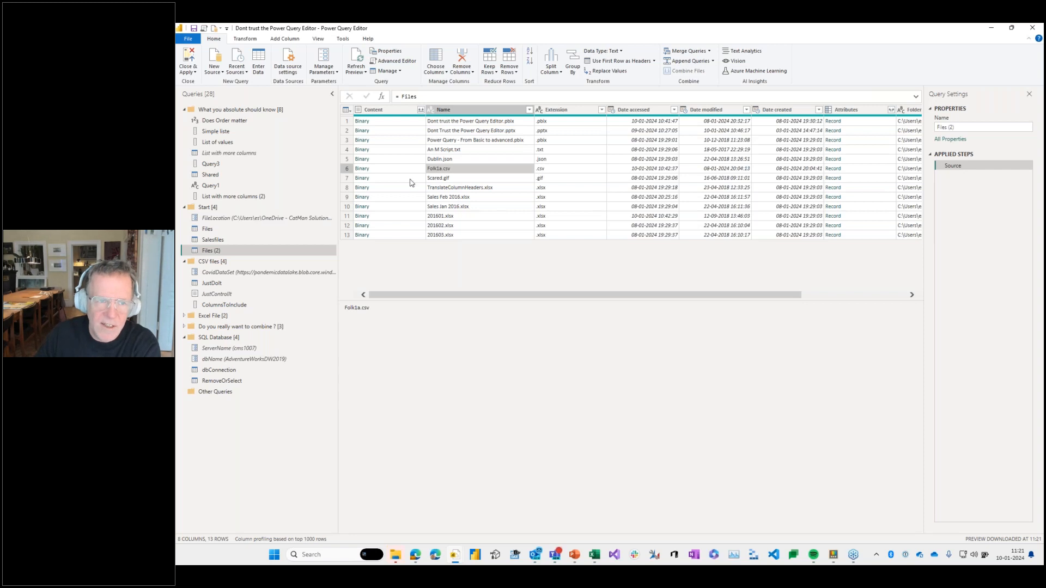
click(362, 168)
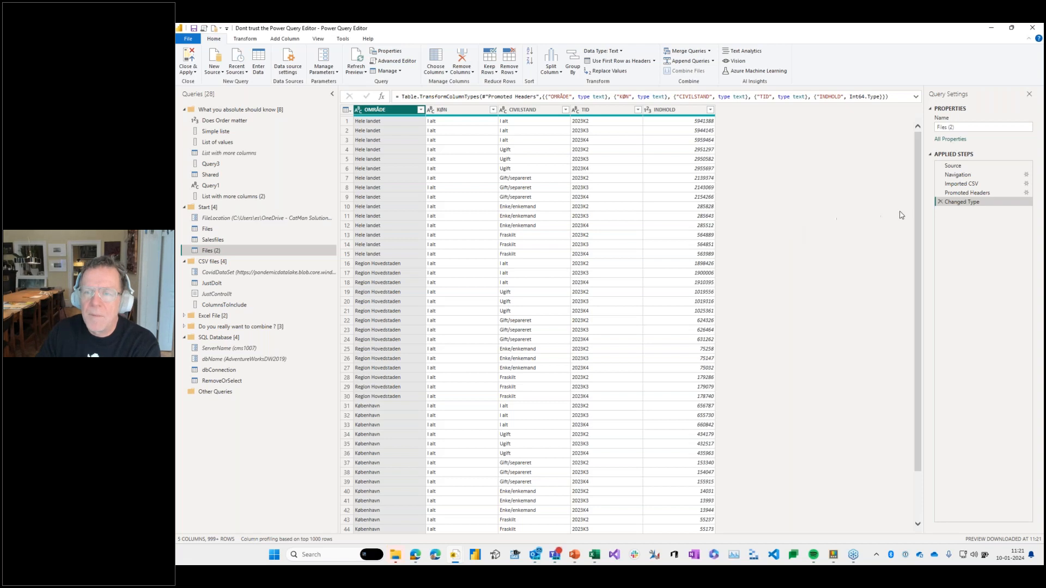
Open the full code of Files (2) and rename the Folk1a.csv navigation step variable to x.
click(965, 175)
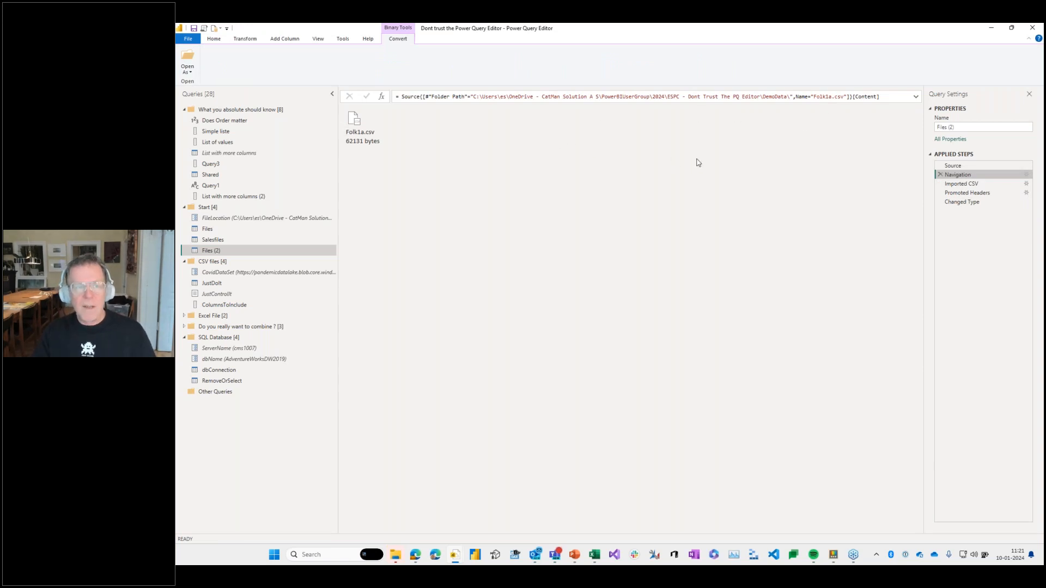
click(204, 28)
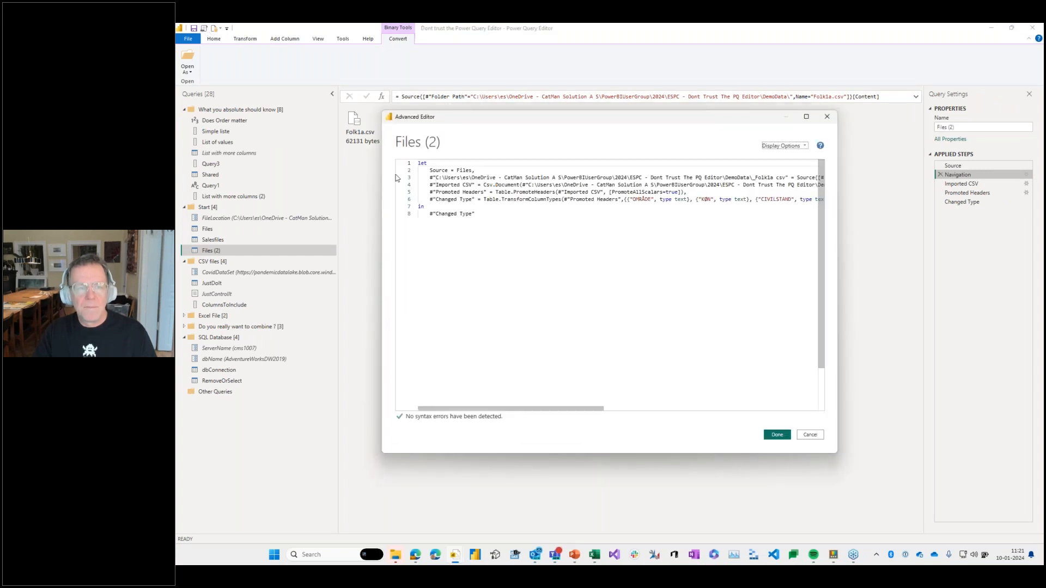
drag(376, 167, 236, 168)
drag(649, 177, 292, 177)
text(x = Source{[)
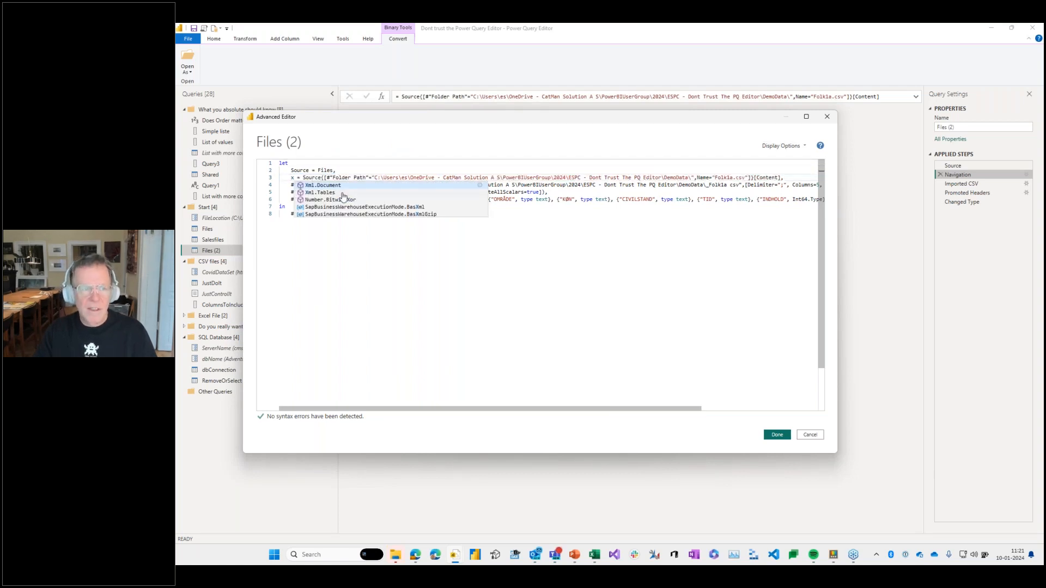
click(488, 284)
Replace the long file path reference in the Imported CSV line's Csv.Document call with x.
click(428, 184)
key(Left)
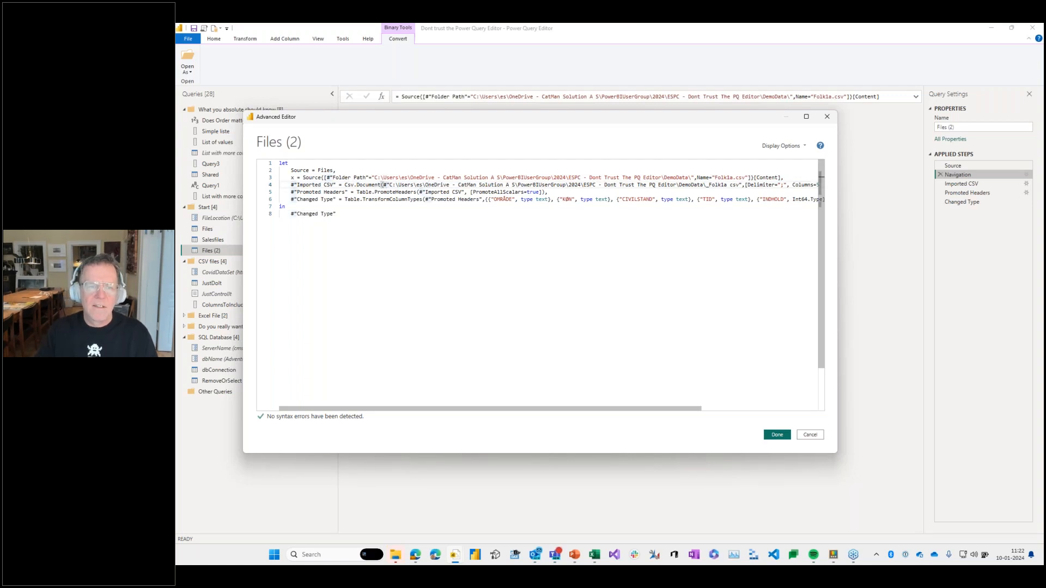
shift+click(744, 185)
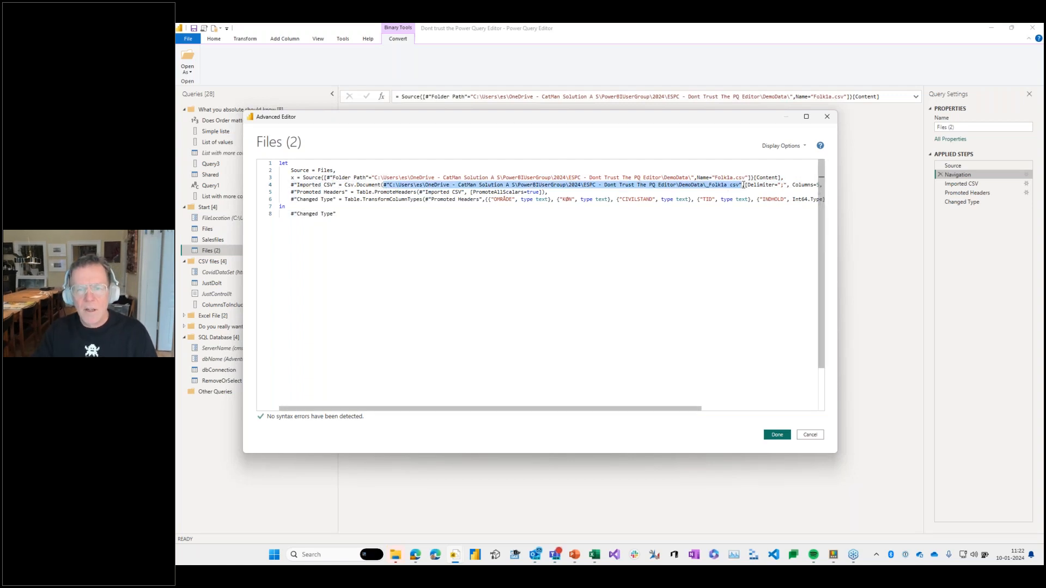
text(x)
key(Escape)
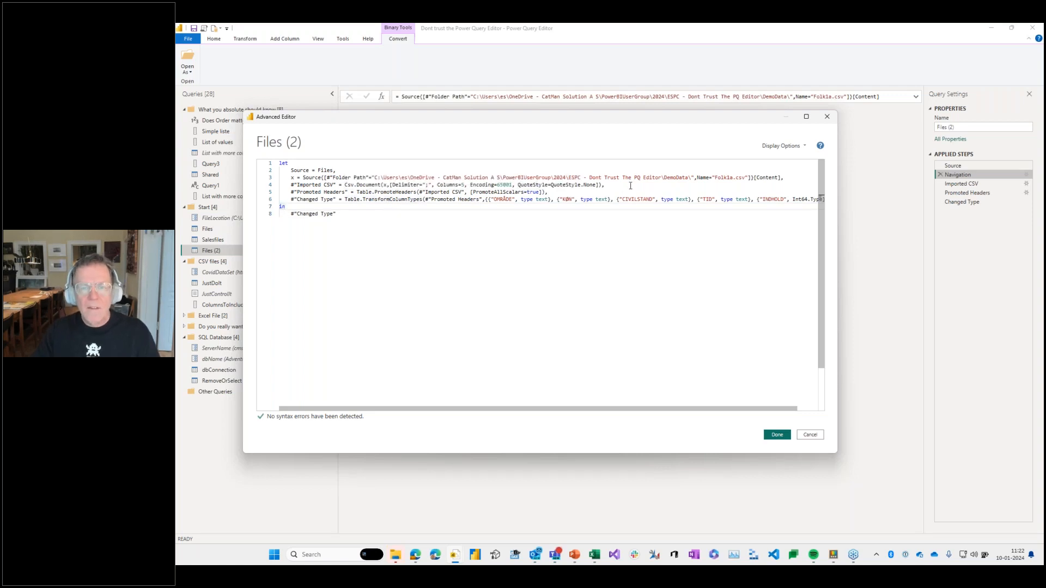
Replace the hard-coded Folder Path string in the x line with the FileLocation parameter.
drag(754, 177, 782, 177)
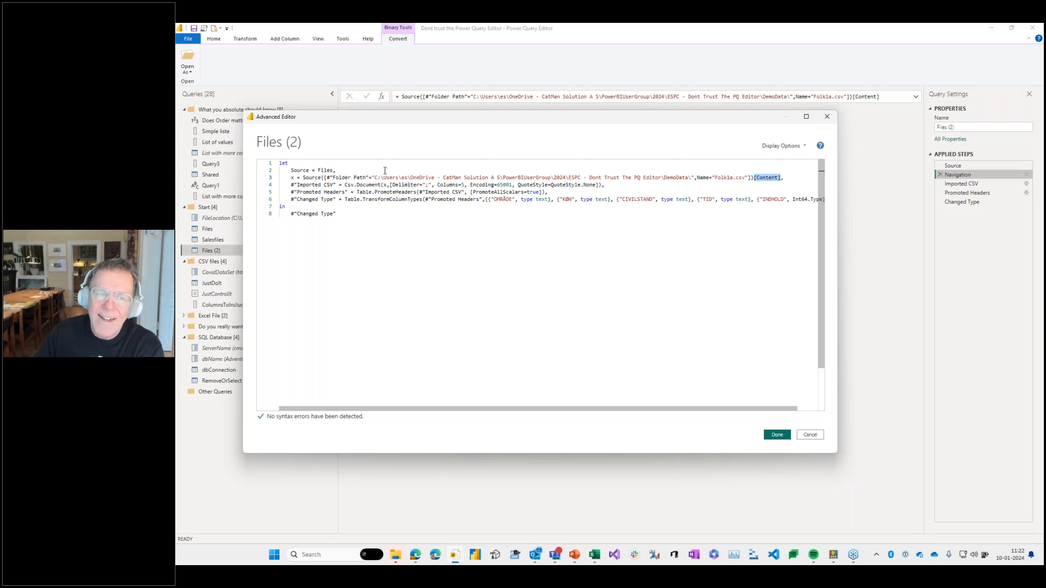
drag(323, 179, 750, 178)
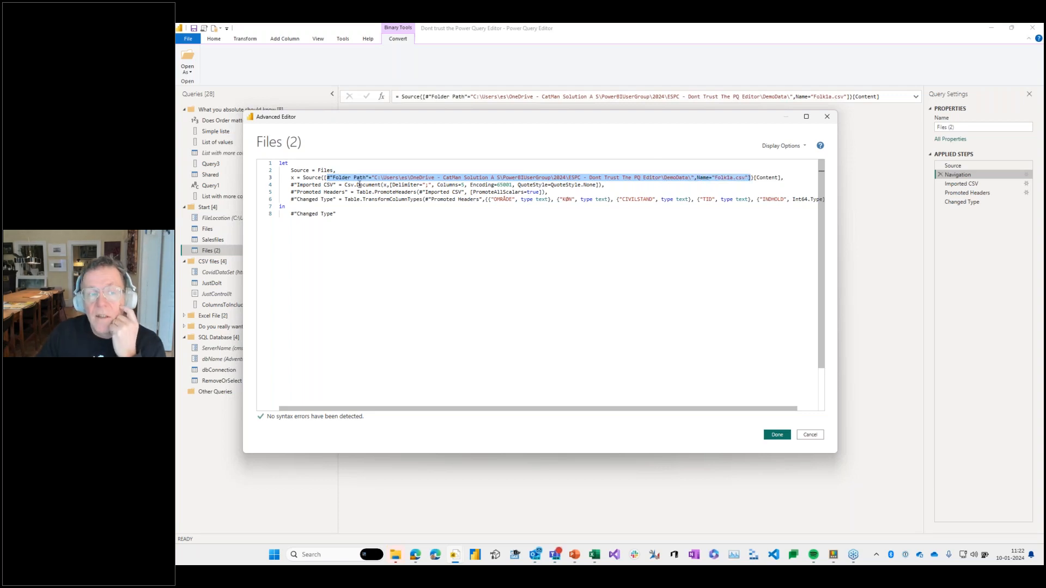
click(695, 178)
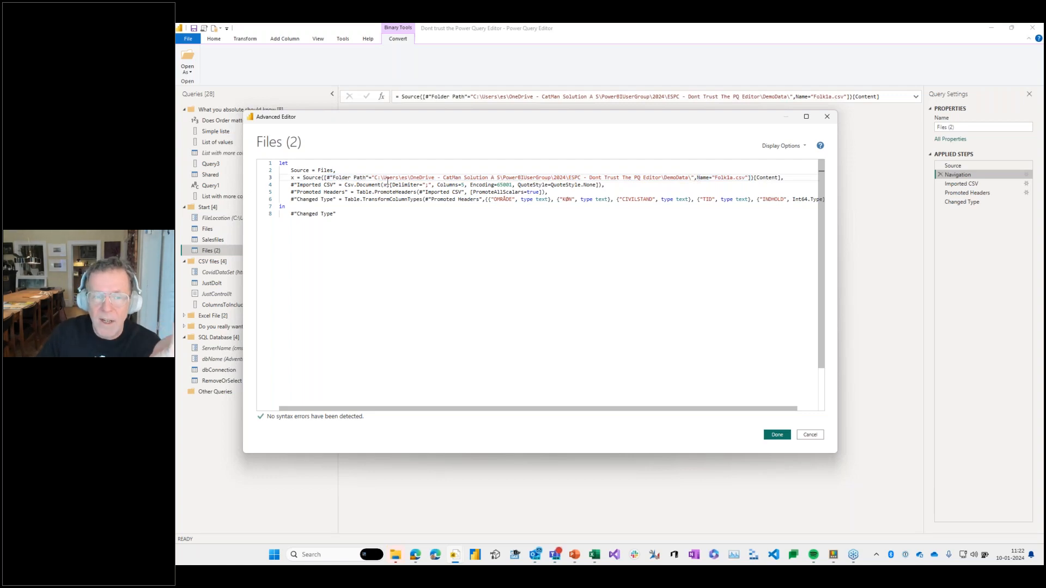
click(376, 178)
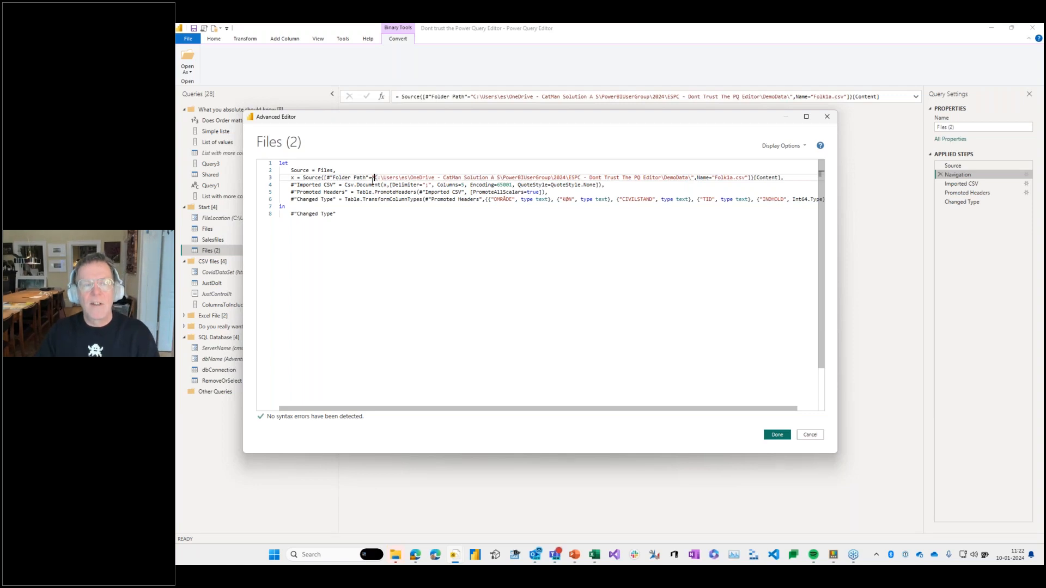
drag(373, 178, 695, 179)
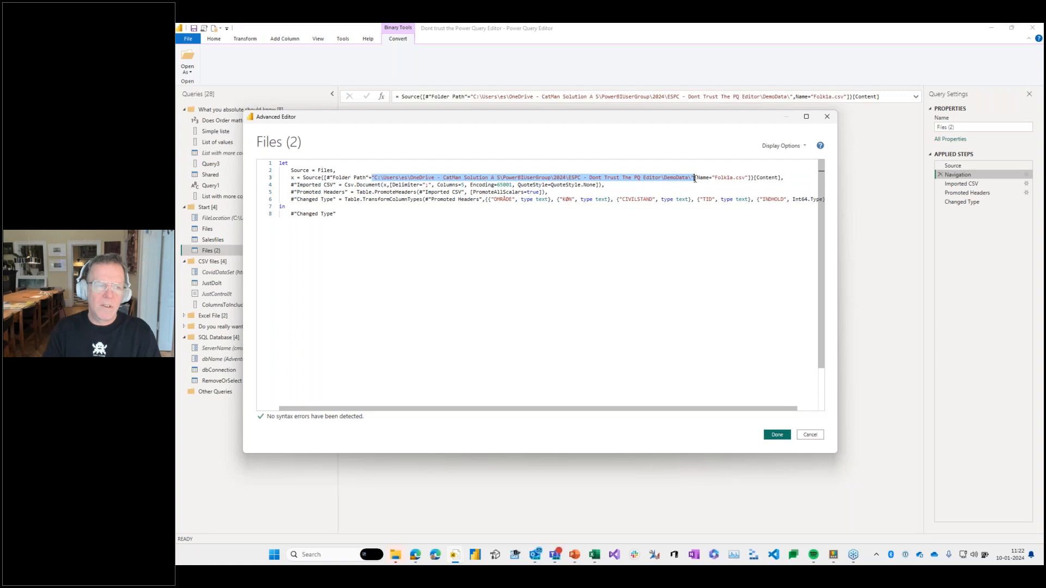
text(File)
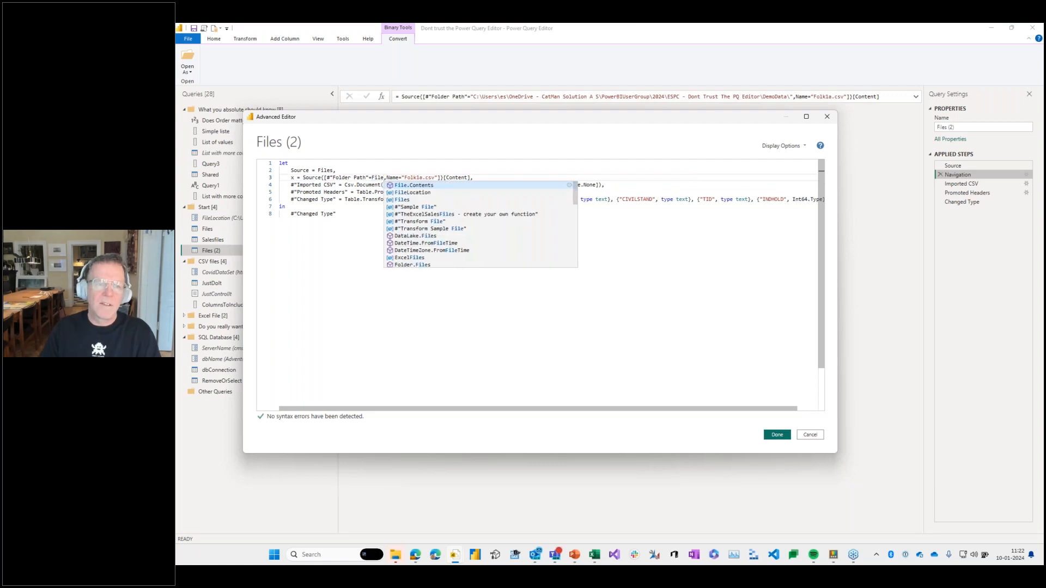
key(Down)
key(Tab)
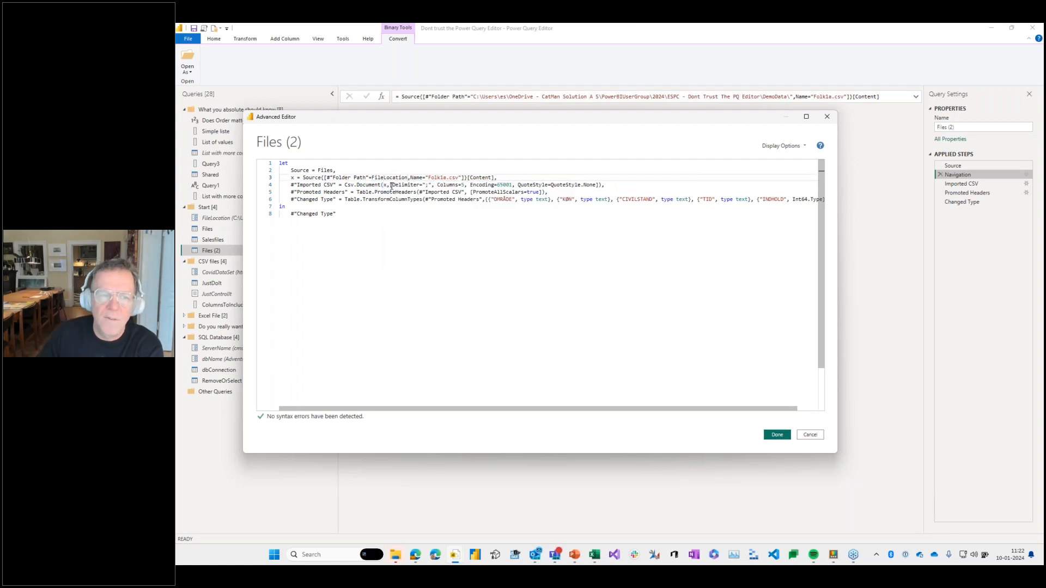
Remove the Folder Path condition from the x line so the lookup uses only Name="Folk1a.csv".
mouse_move(390, 182)
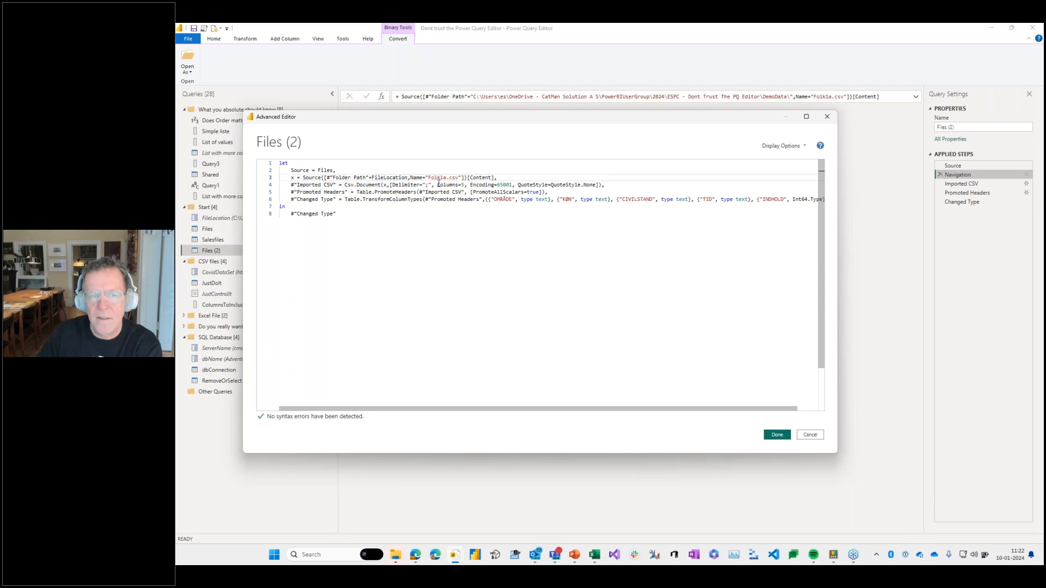
drag(428, 178, 456, 178)
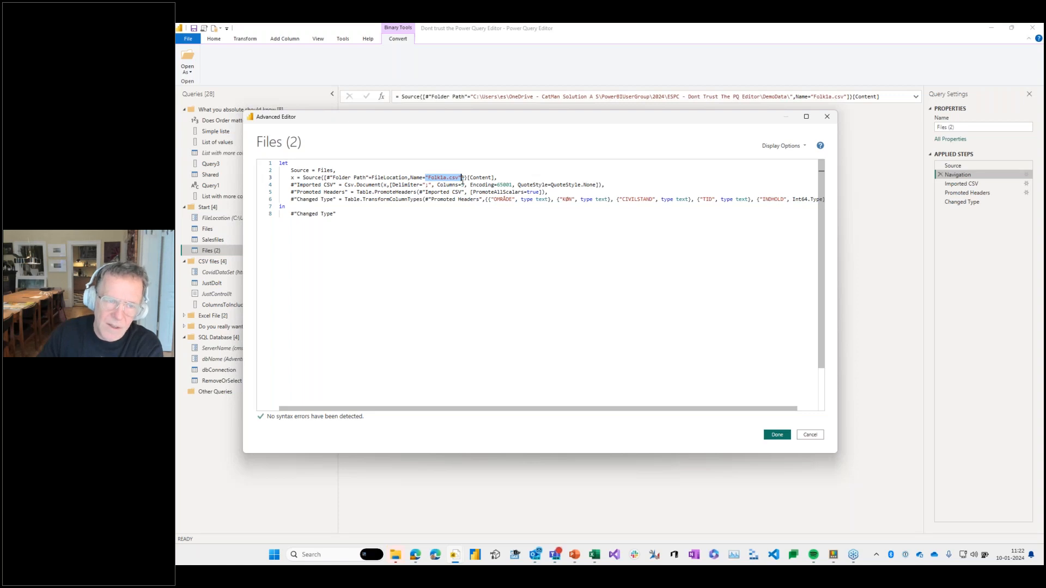
drag(460, 184, 462, 184)
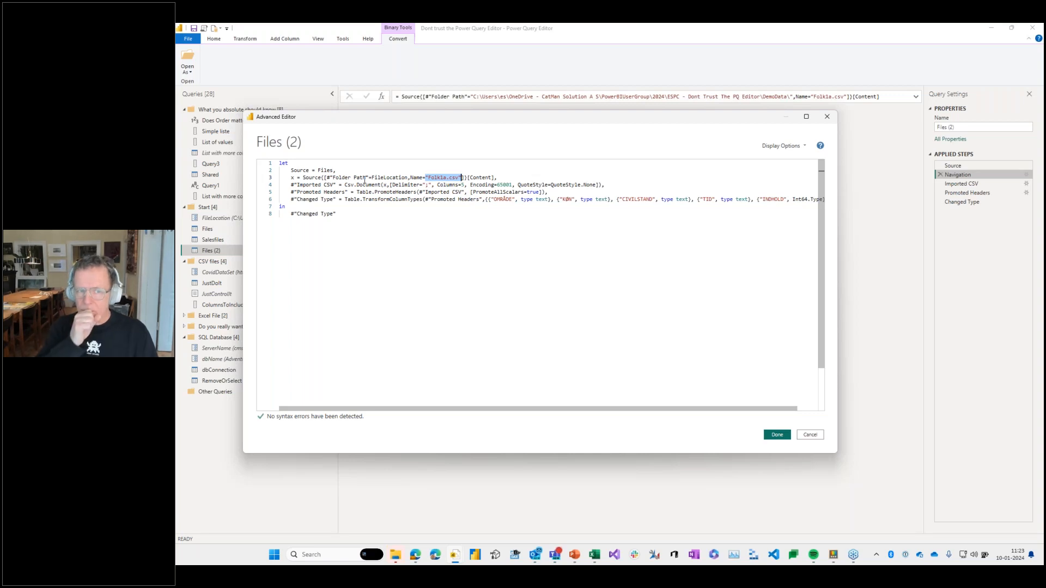
mouse_move(375, 186)
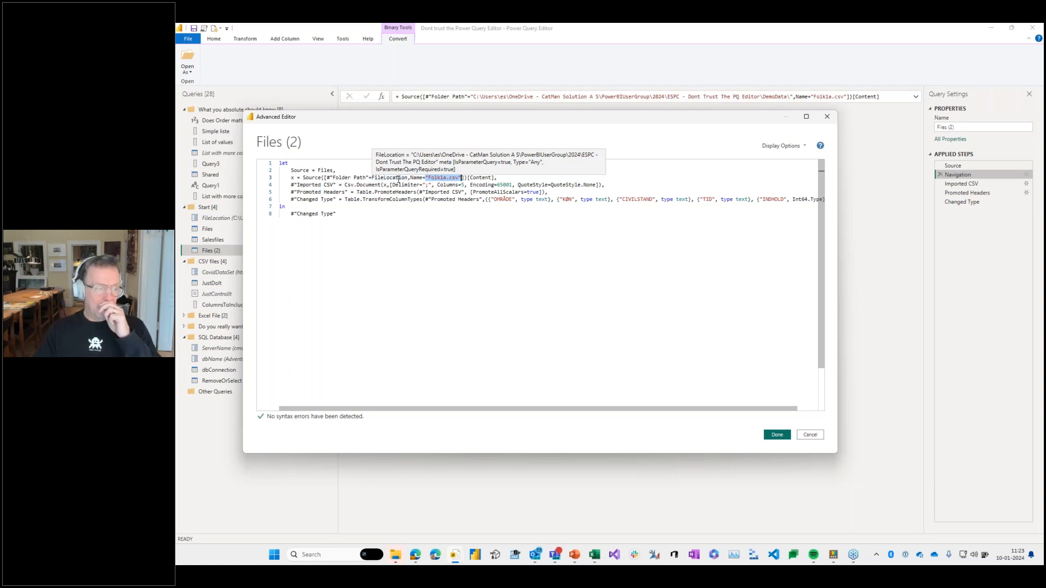
mouse_move(311, 179)
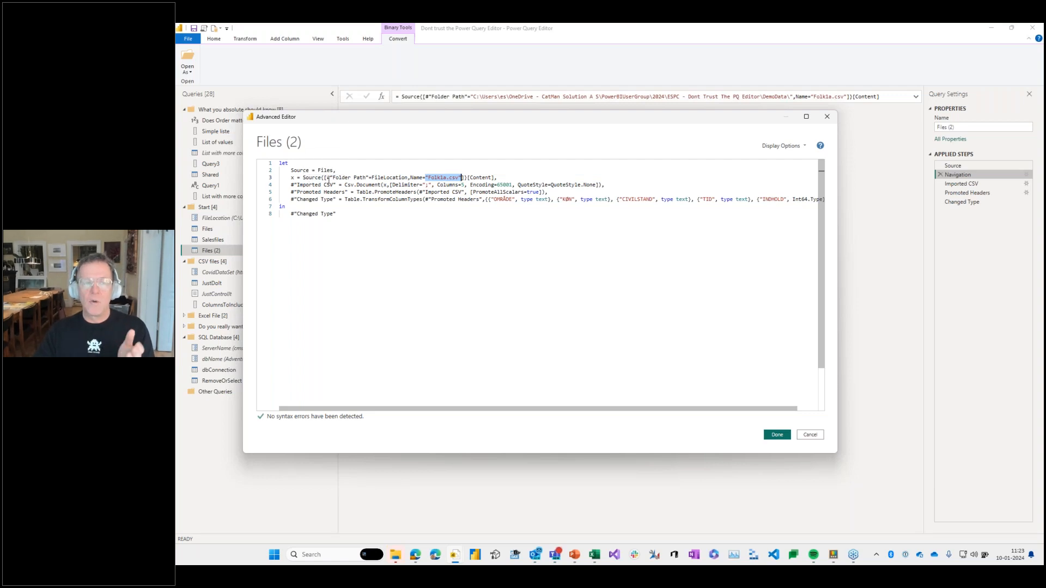
drag(327, 178, 411, 181)
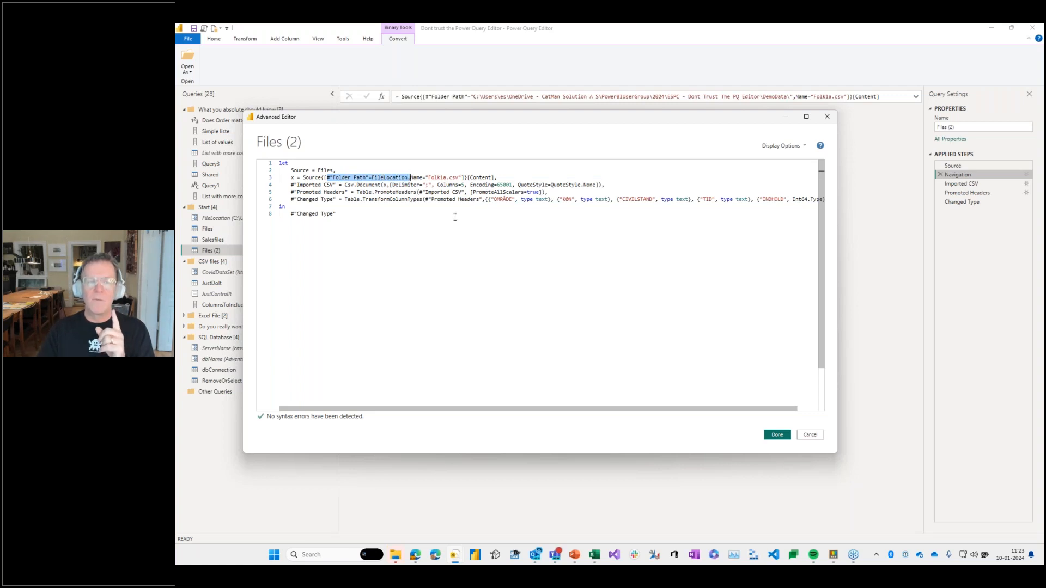
key(Delete)
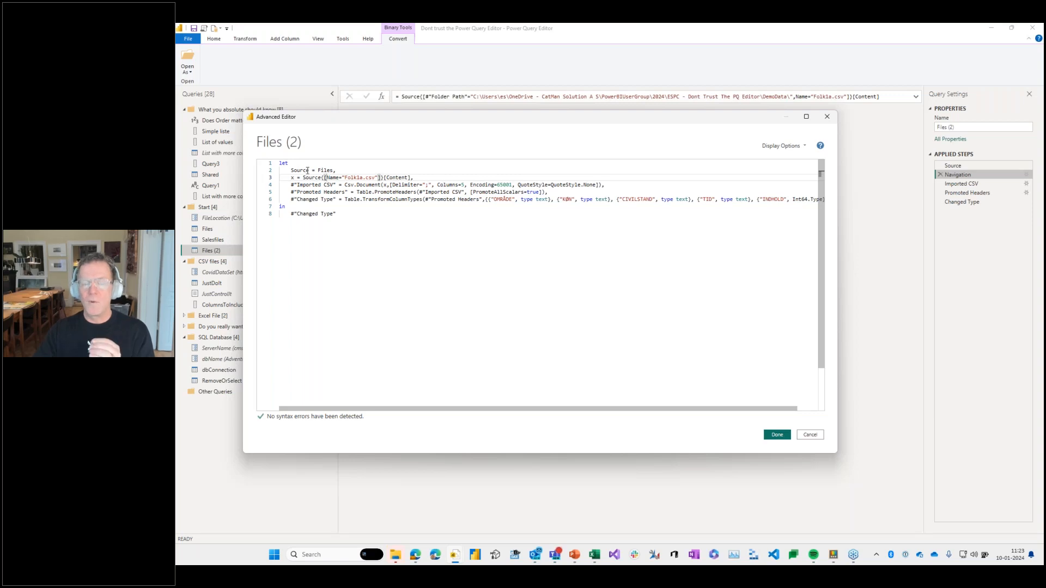
double_click(327, 170)
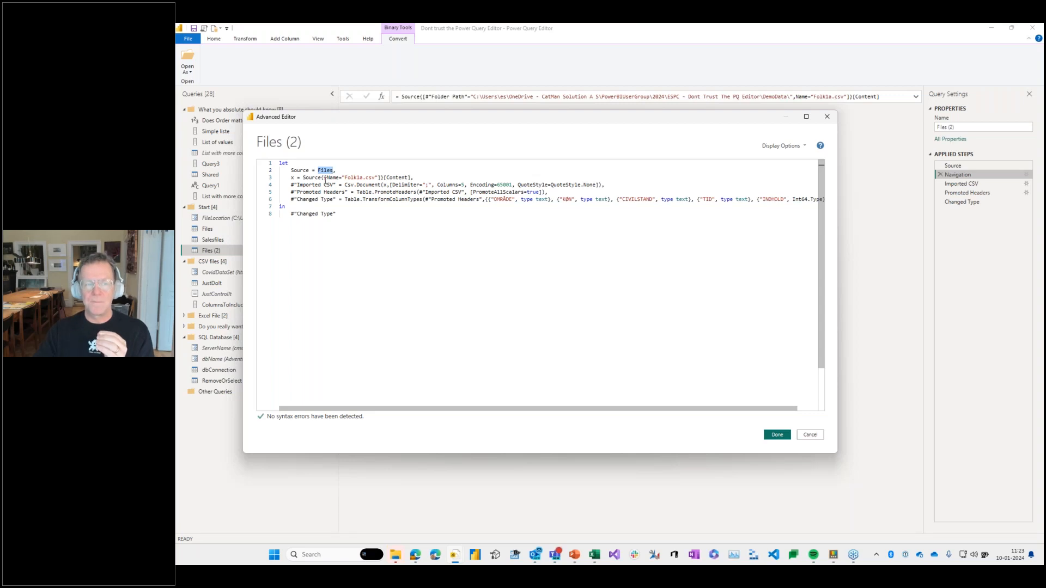
drag(415, 178, 294, 179)
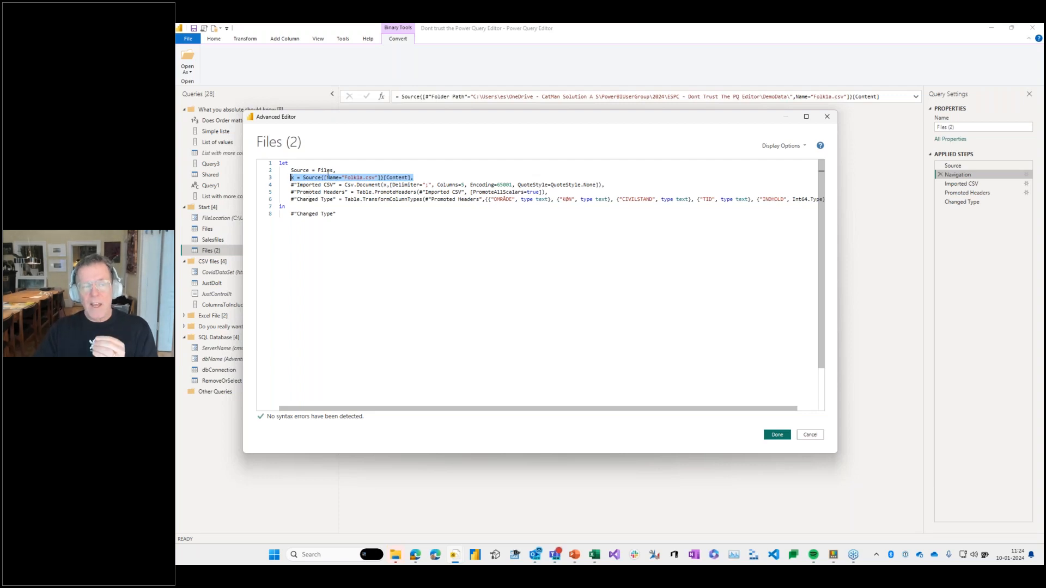
click(328, 171)
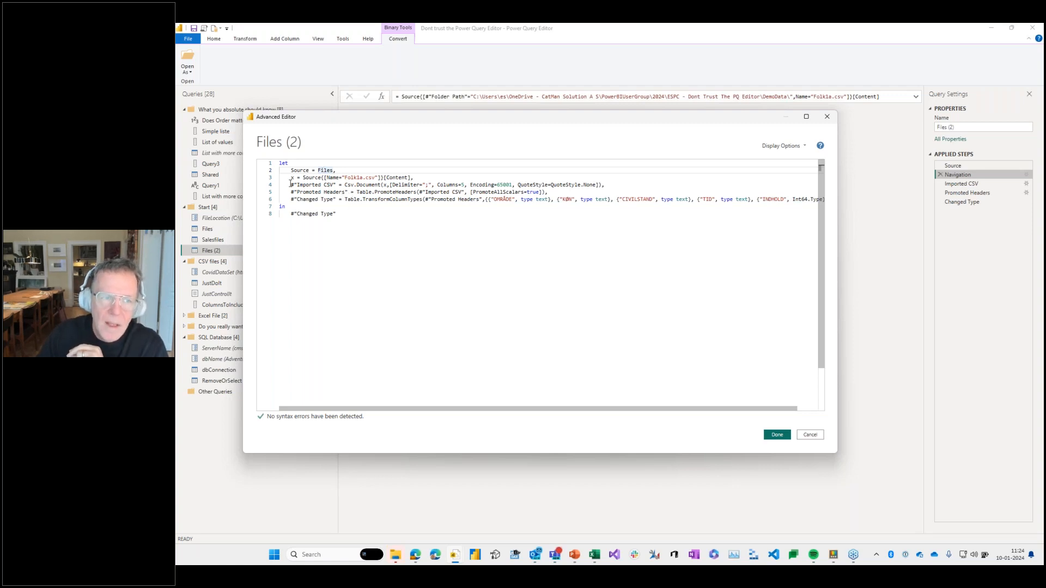
Copy the Csv.Document options record into a new variable y below the x line and apply the code changes.
drag(345, 184, 381, 185)
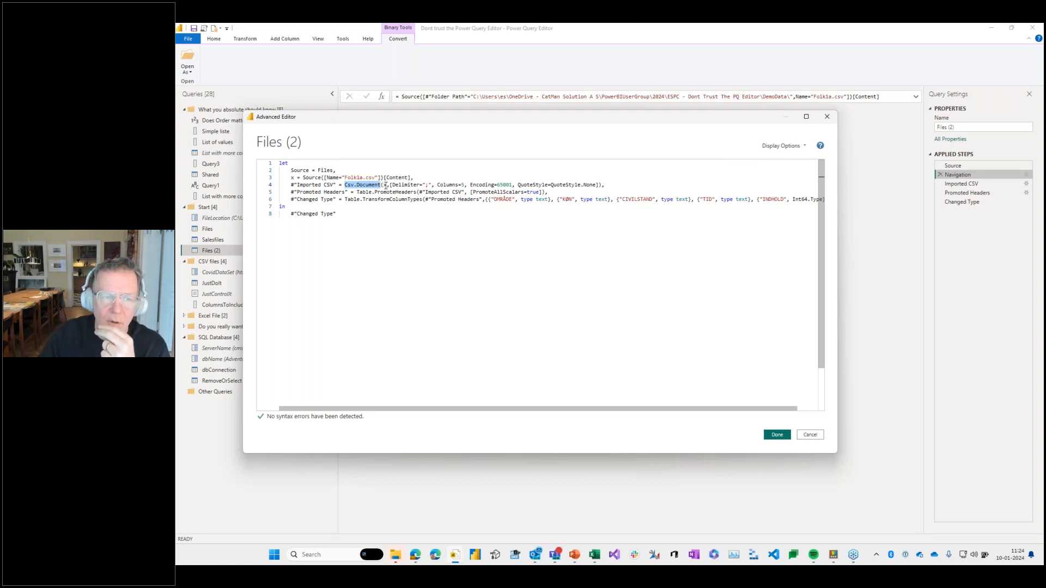
mouse_move(375, 188)
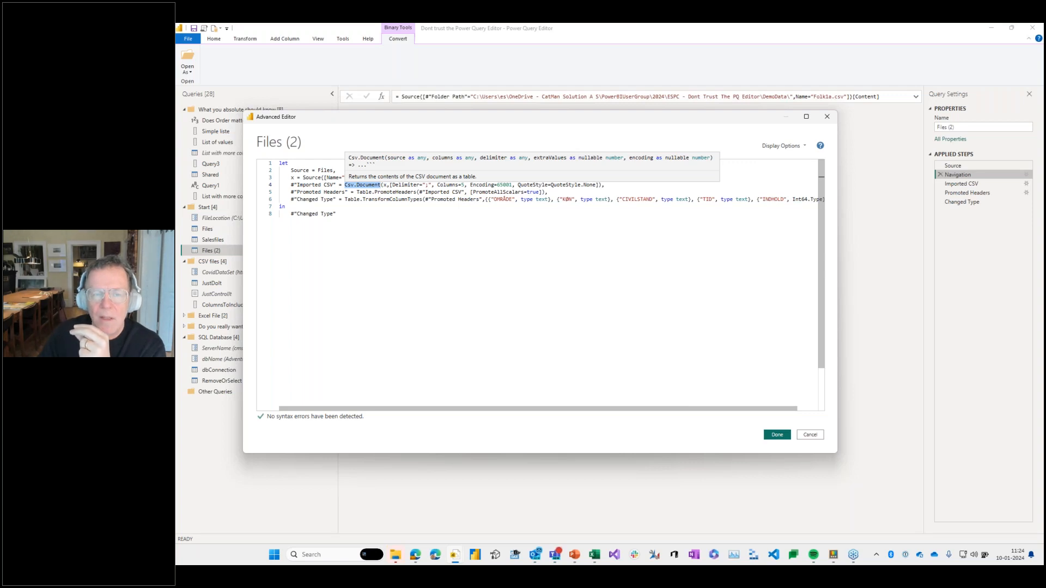
drag(390, 186, 609, 188)
key(ctrl+c)
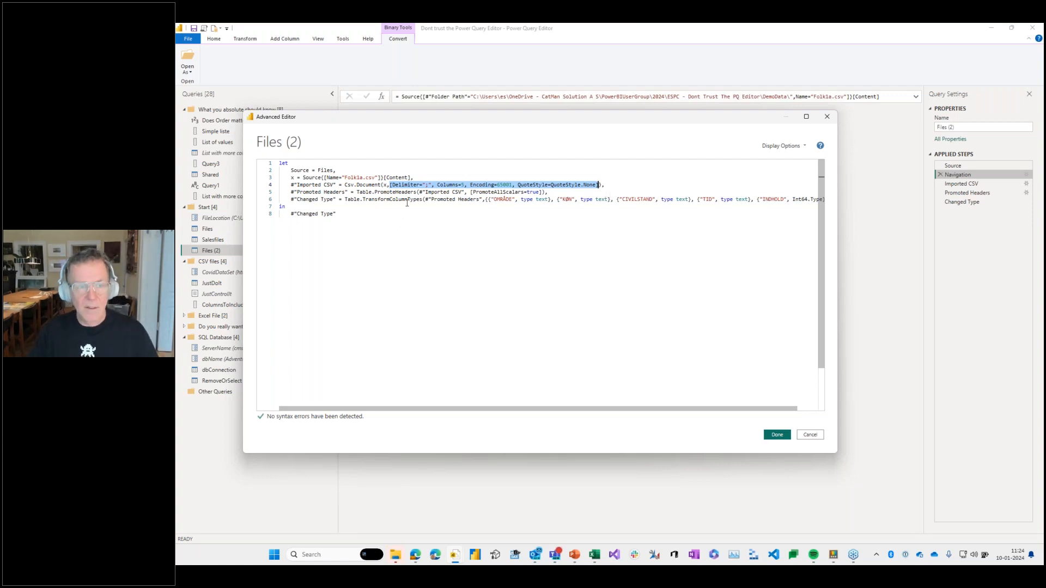
click(423, 177)
key(Return)
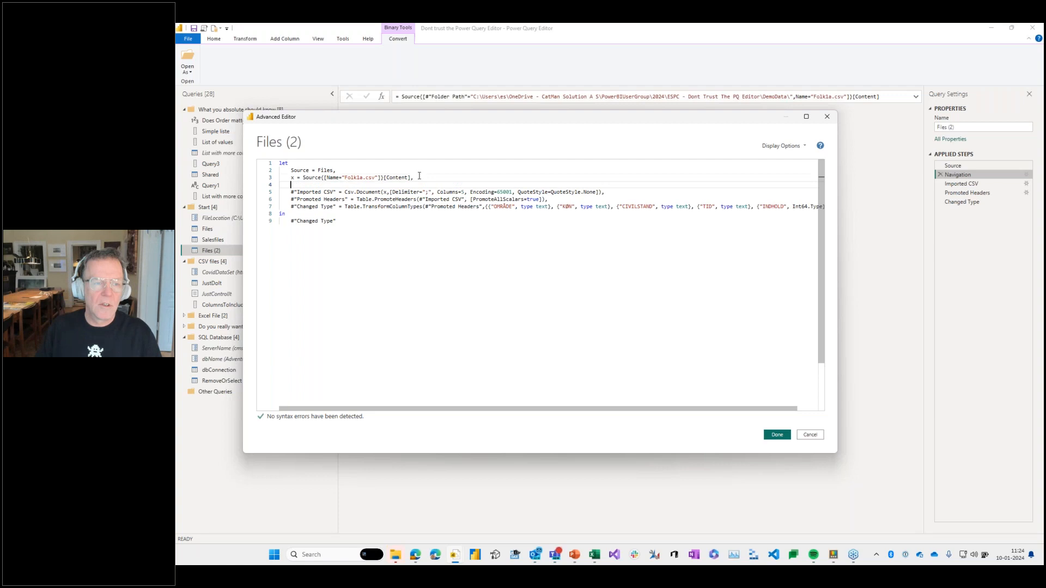
text(y )
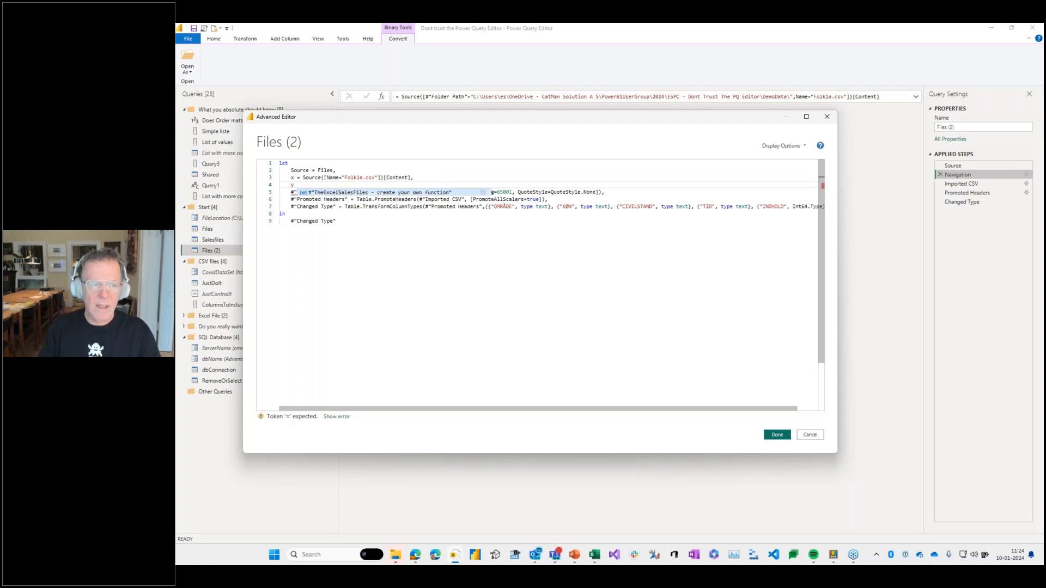
text(=)
key(ctrl+v)
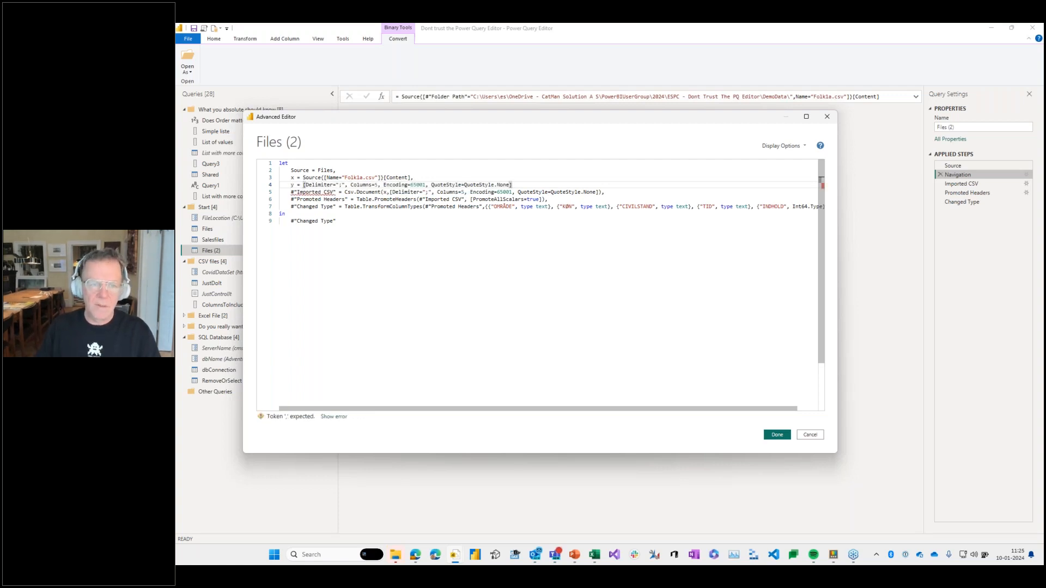
text(,)
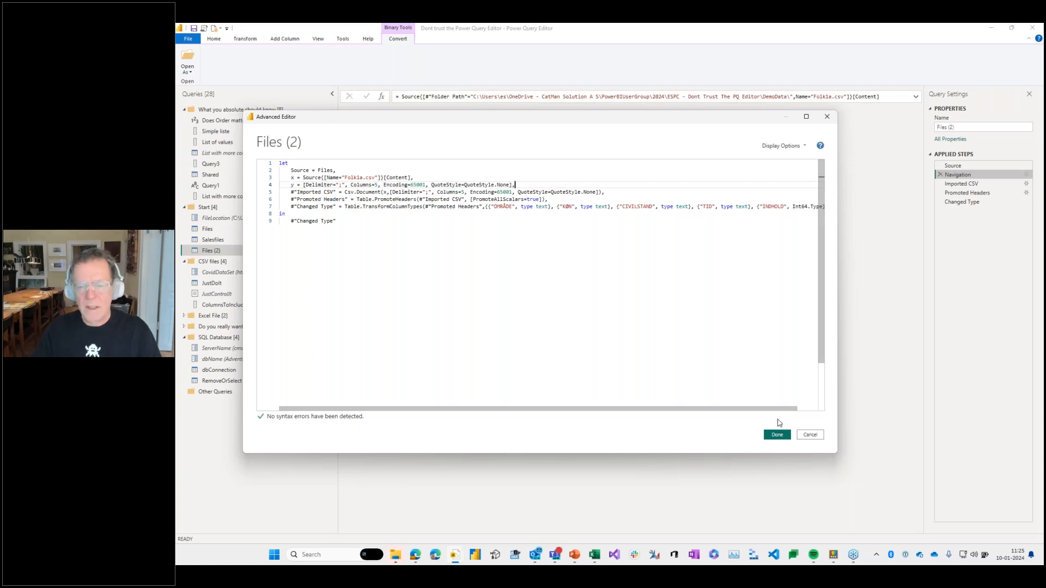
click(786, 438)
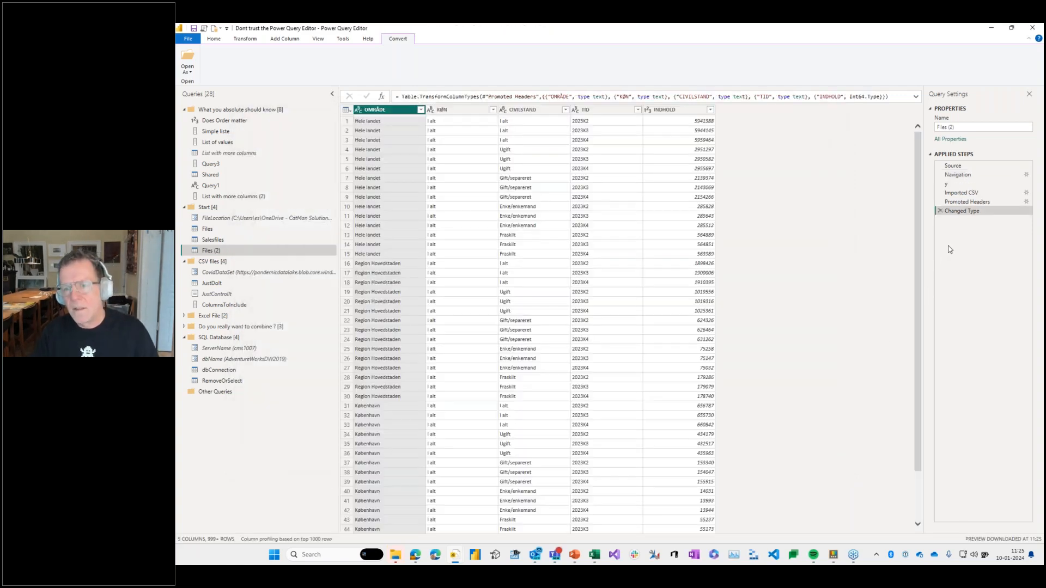
Remove the Columns=5 field from the record in step y.
click(951, 184)
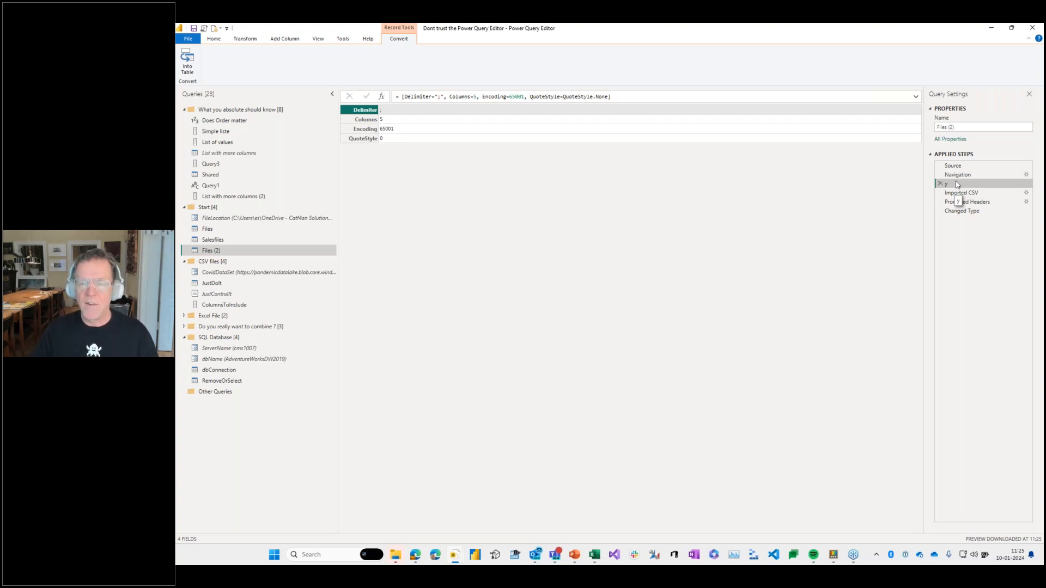
drag(450, 97, 477, 97)
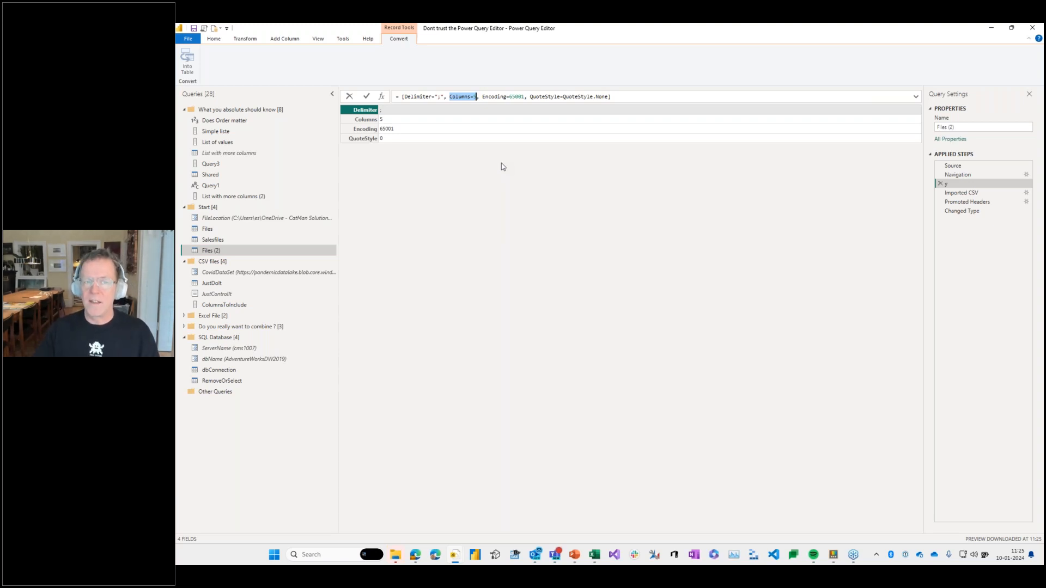
key(Delete)
key(Delete)
key(Delete)
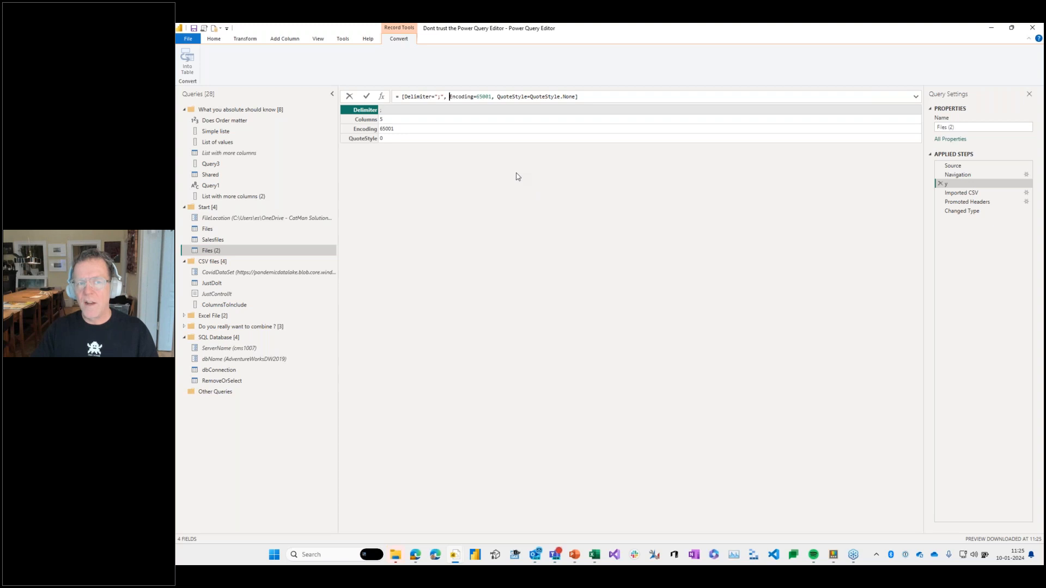
key(Return)
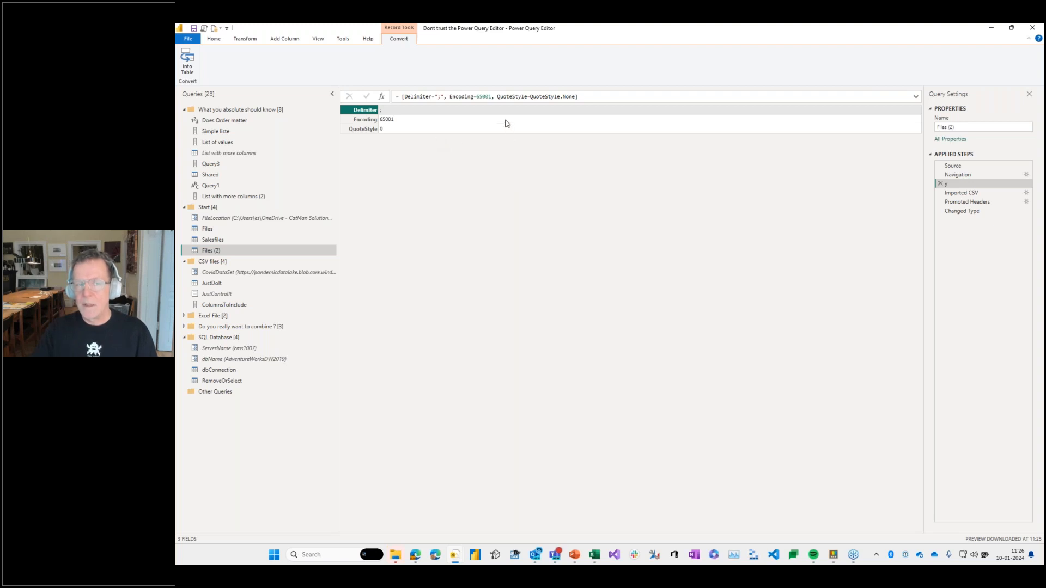
Replace the inline options record in the Imported CSV step with y so it reads Csv.Document(x,y).
click(956, 194)
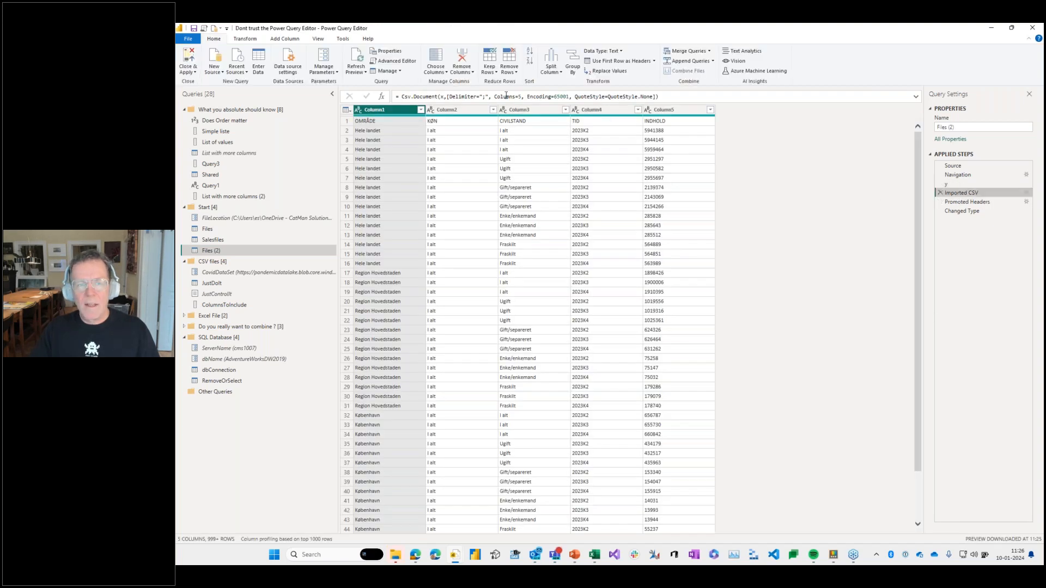
drag(447, 96, 655, 97)
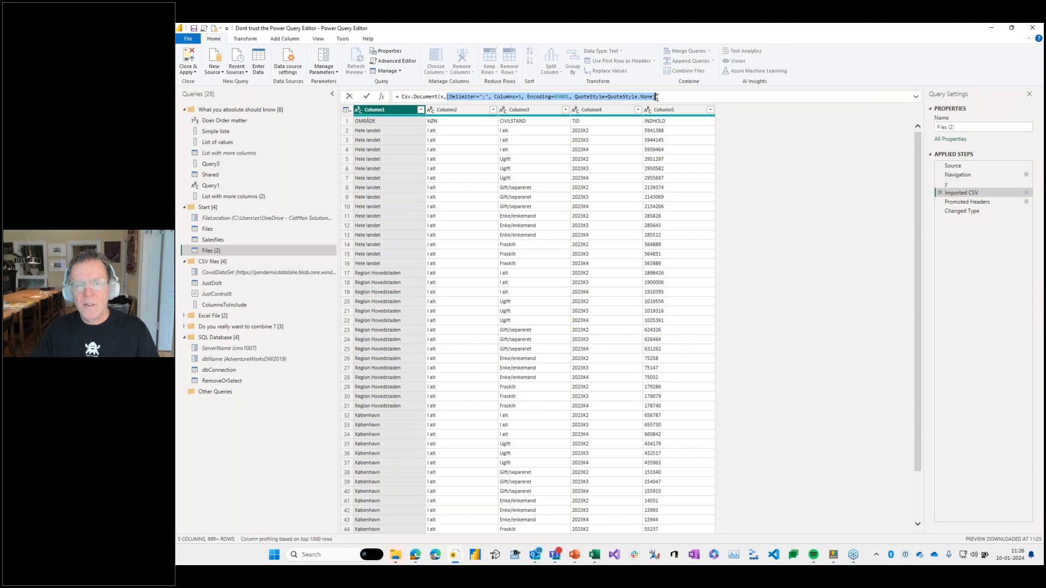
text(y)
key(Escape)
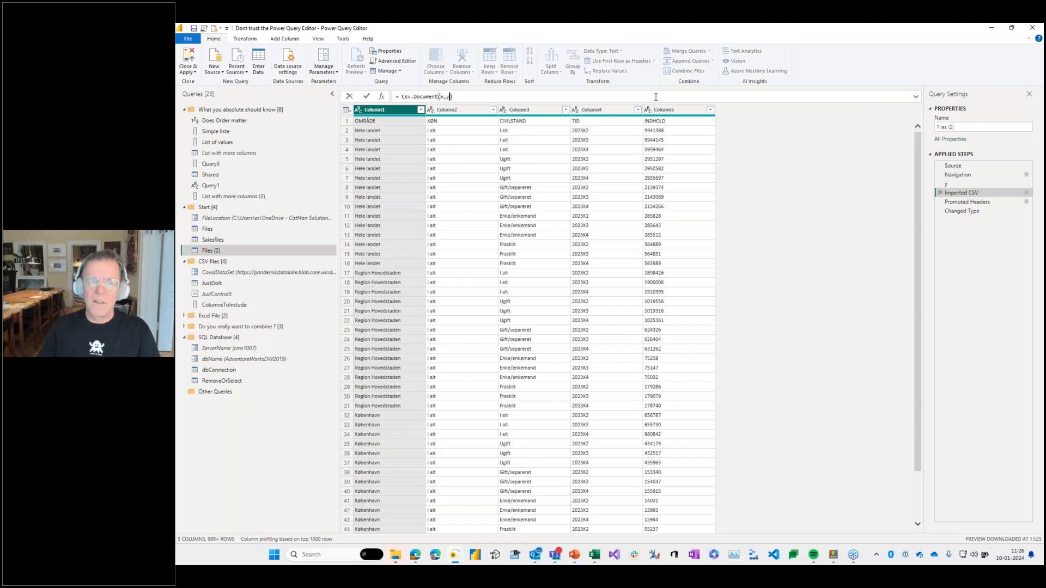
key(Return)
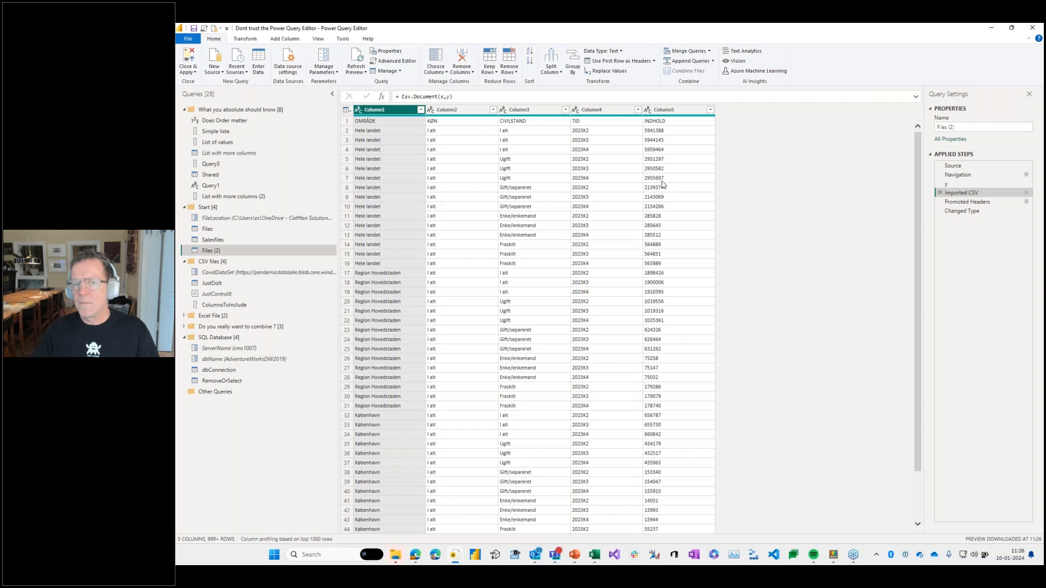
Examine the record in step y and the full M code of the Files (2) query, leaving the code as it is.
click(947, 185)
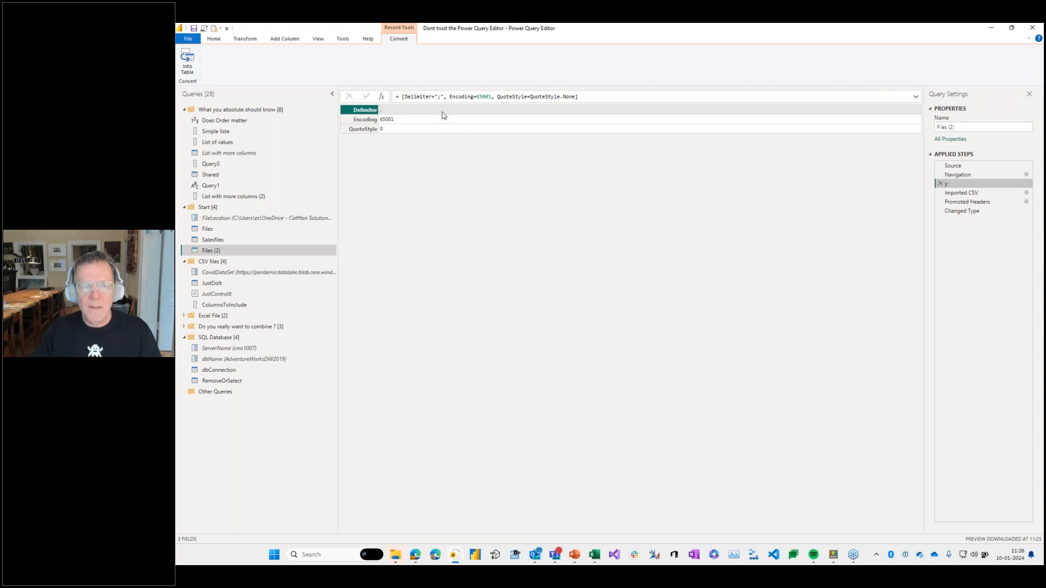
click(202, 29)
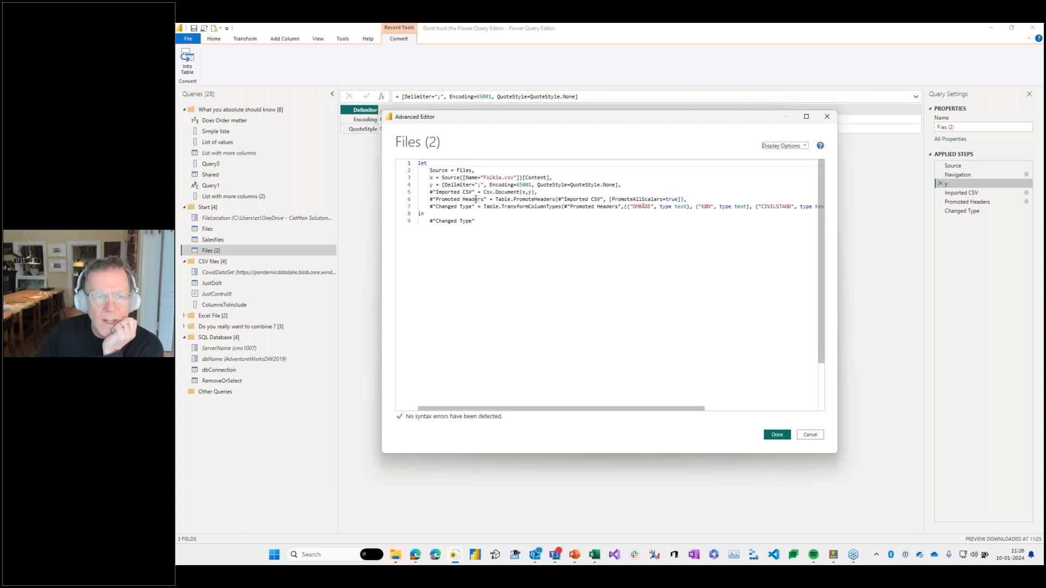
click(502, 193)
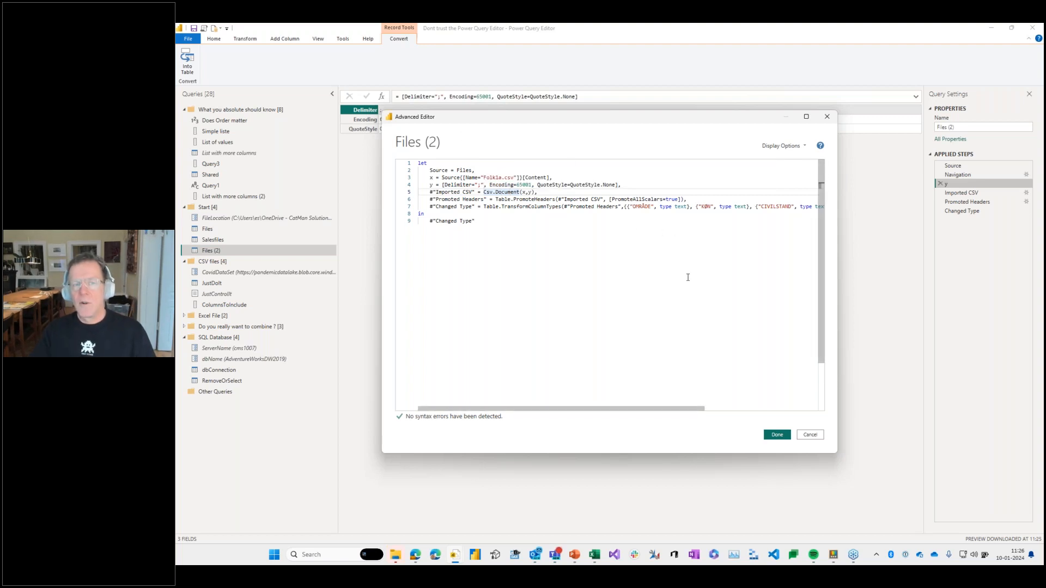
click(811, 436)
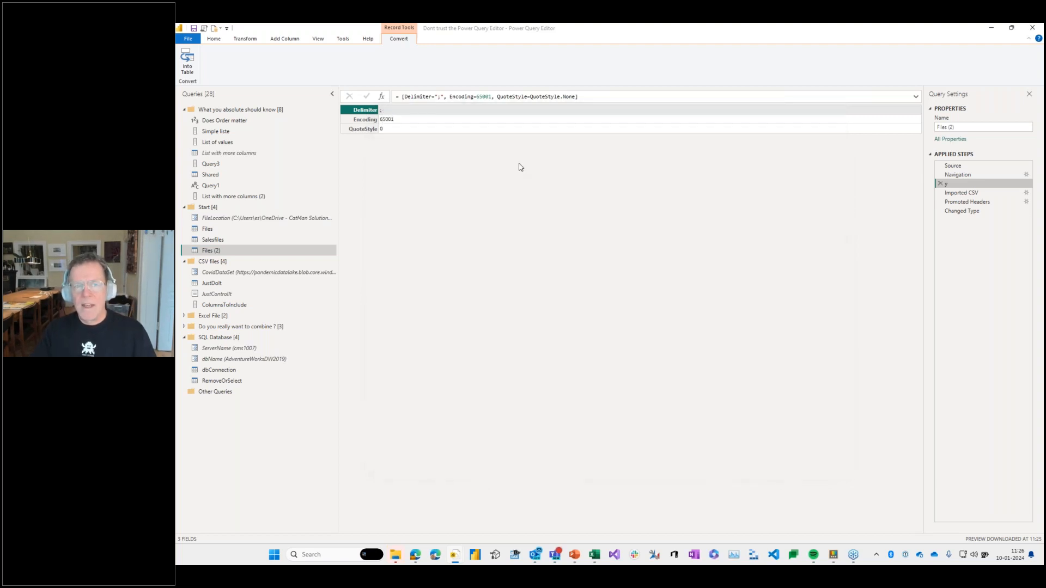
Insert a Columns={"Column1"} field before Encoding in the record of step y.
click(450, 98)
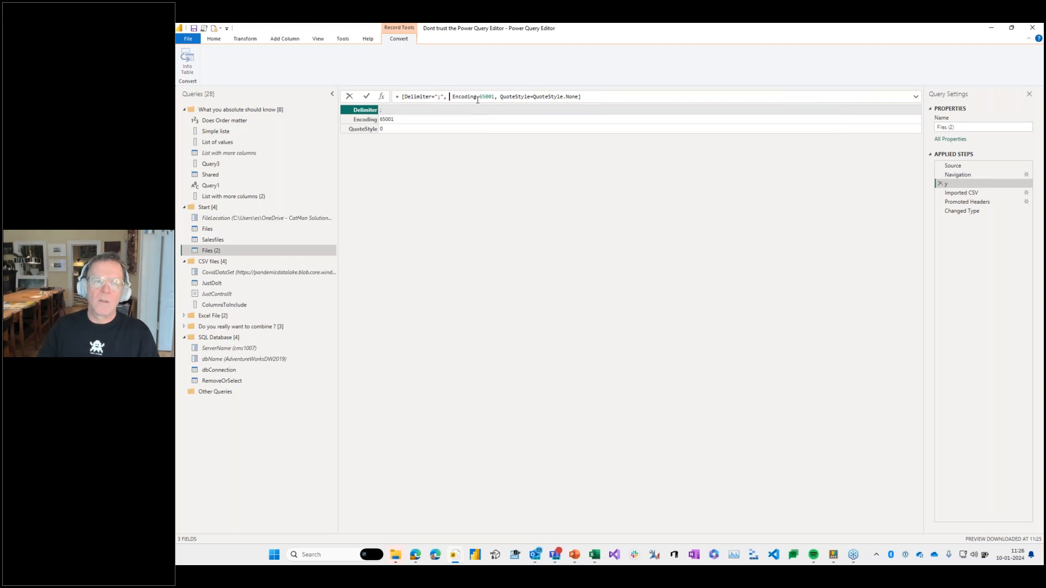
text(Columsn)
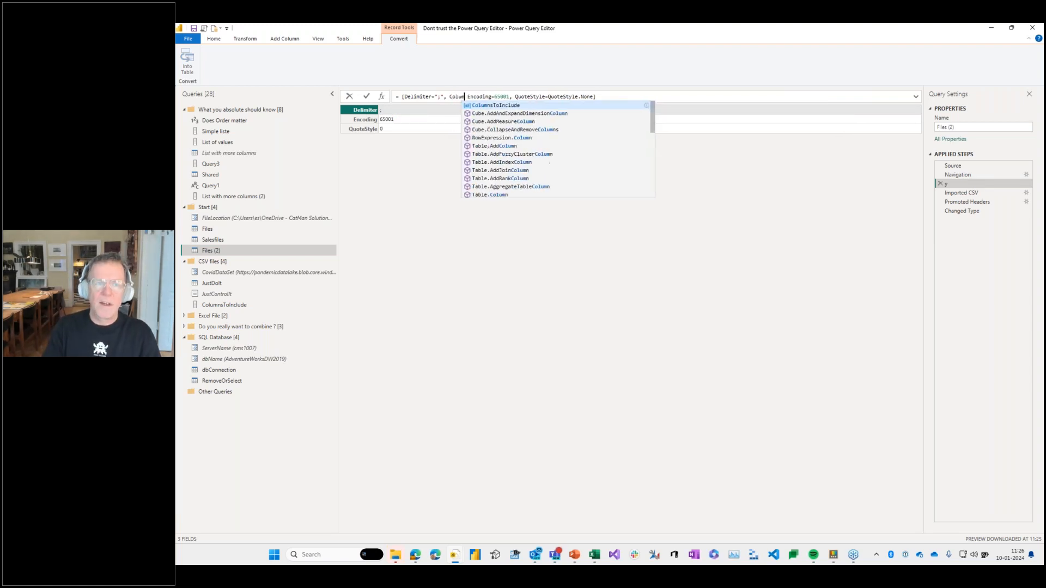
key(BackSpace)
key(BackSpace)
text(ns)
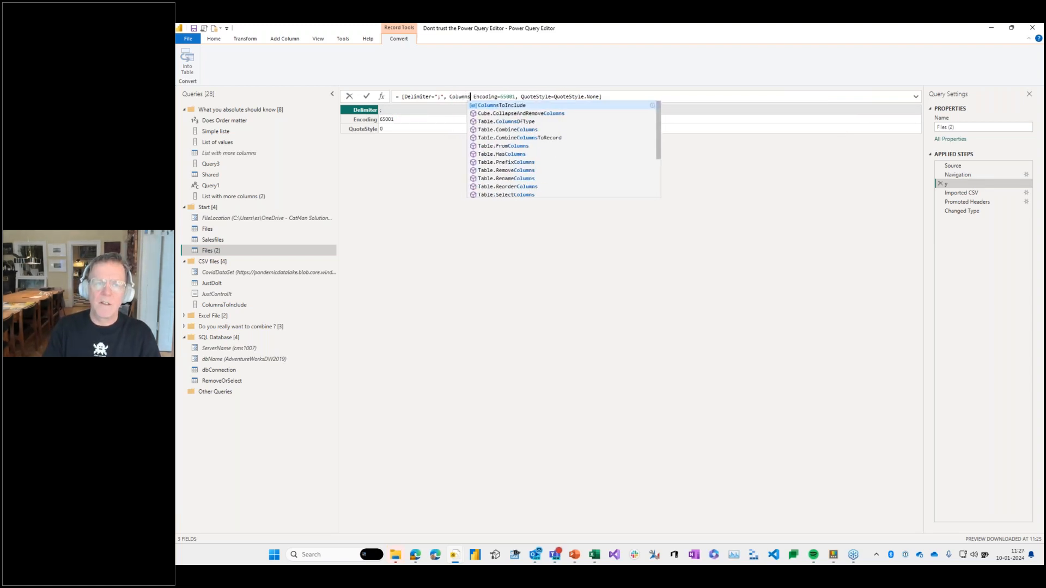
text(= )
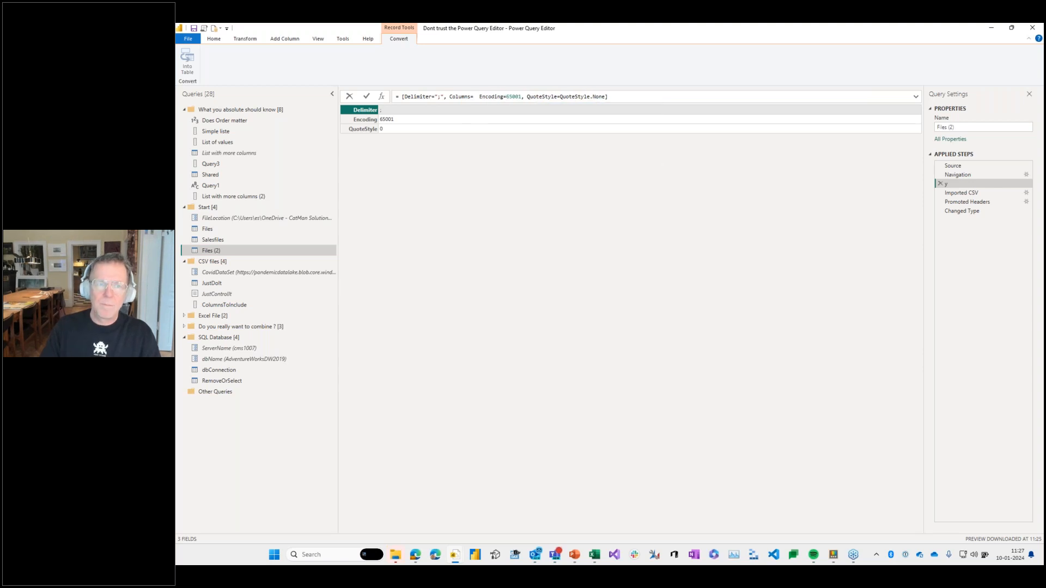
text({Colum)
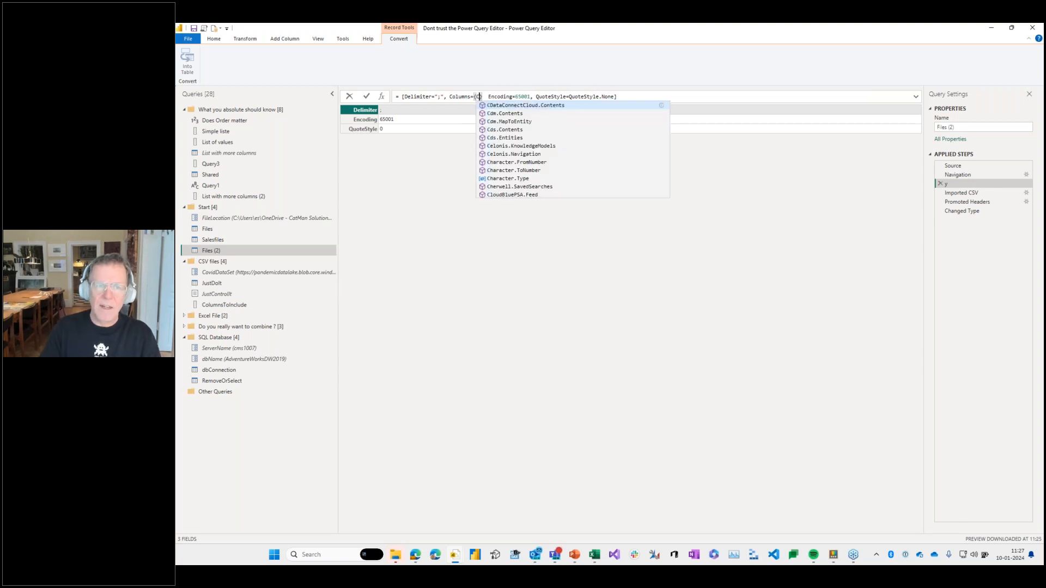
key(BackSpace)
key(BackSpace)
key(BackSpace)
key(BackSpace)
key(BackSpace)
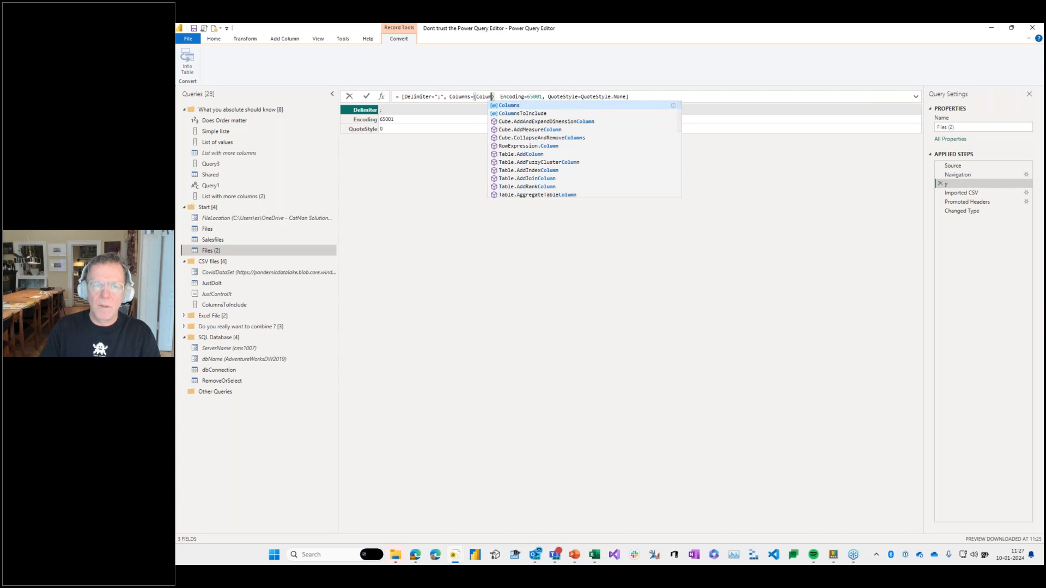
text("Colum)
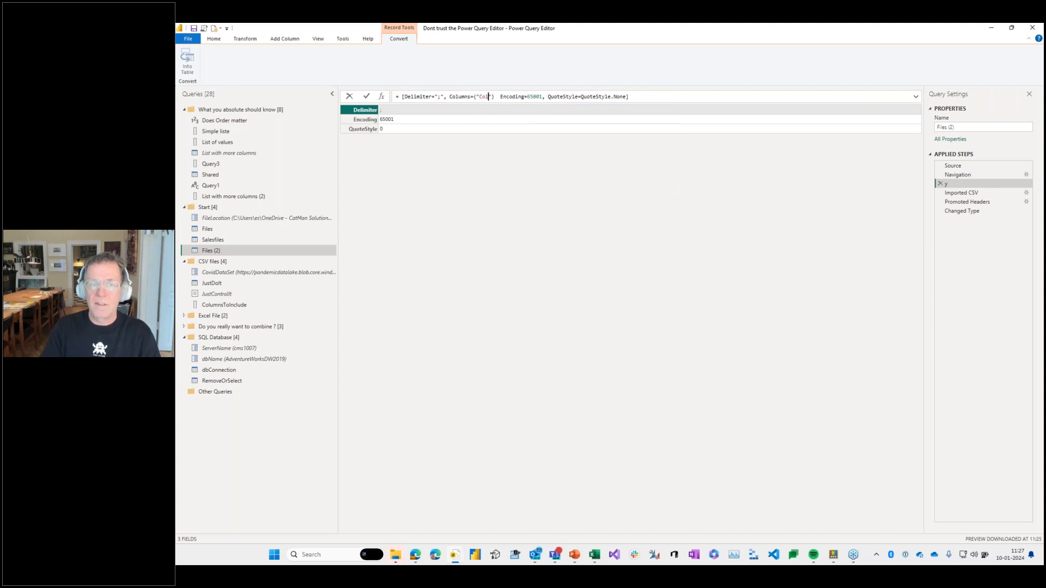
text(n1)
key(End)
key(Return)
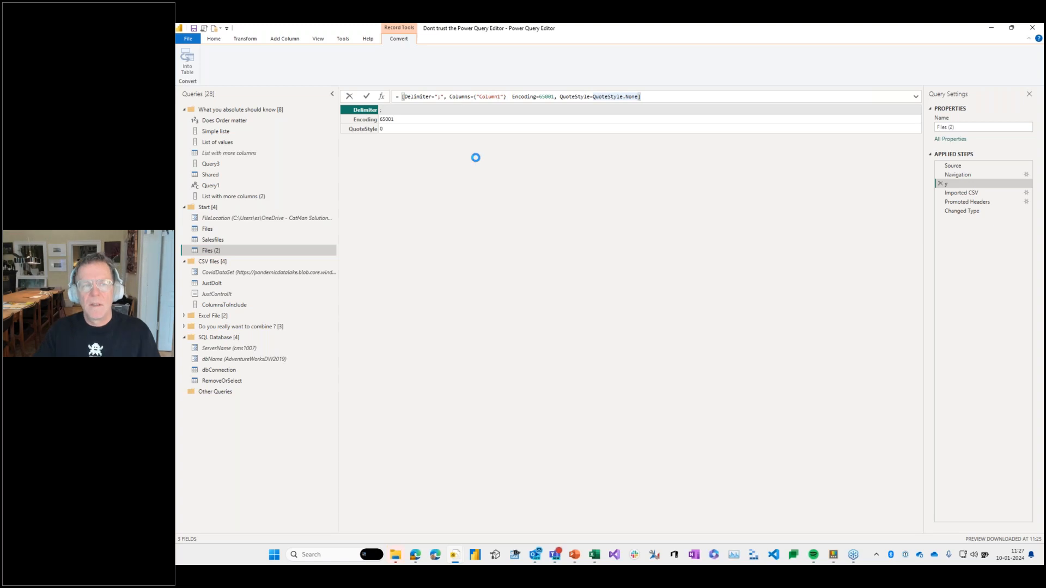
Add the missing comma after the Columns list in step y, and check the list's content and the Imported CSV result.
click(508, 96)
text(,)
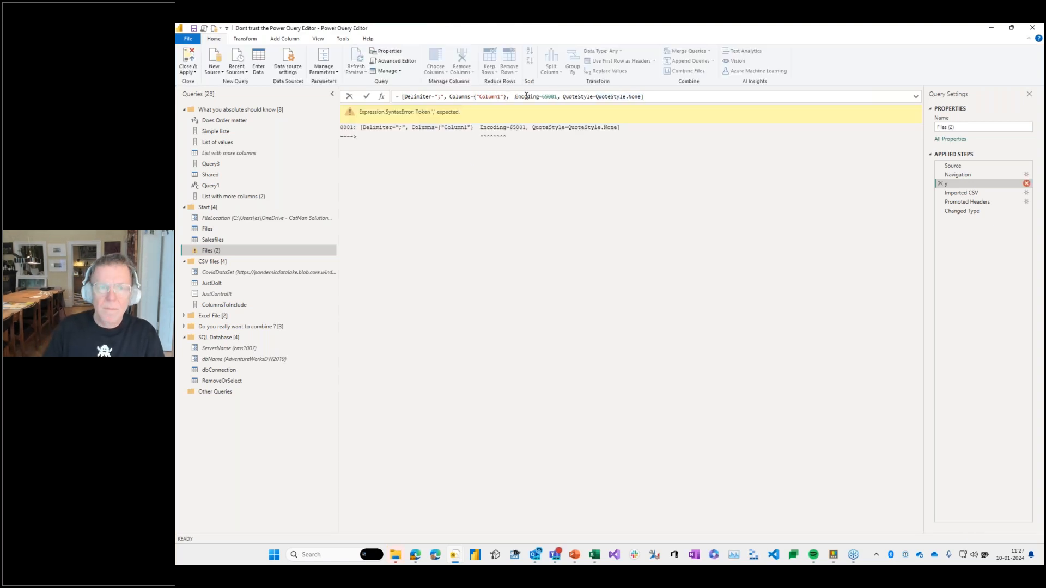
key(Return)
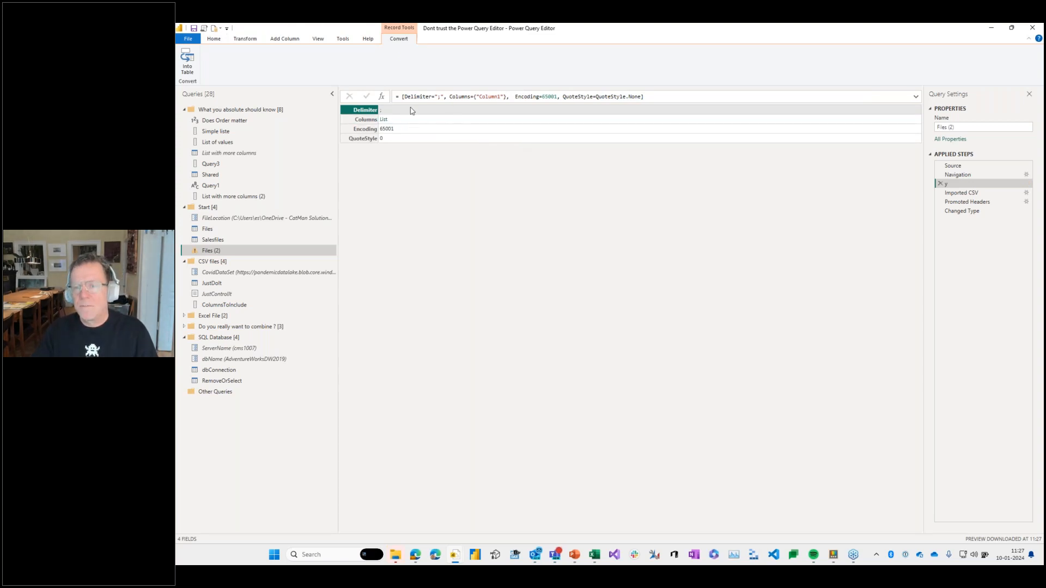
click(401, 119)
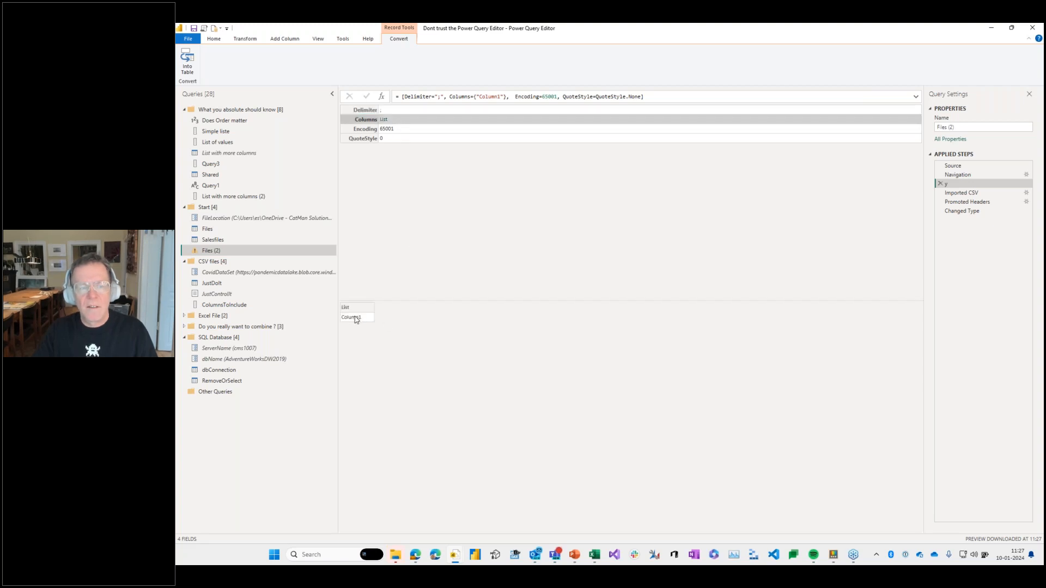
click(960, 193)
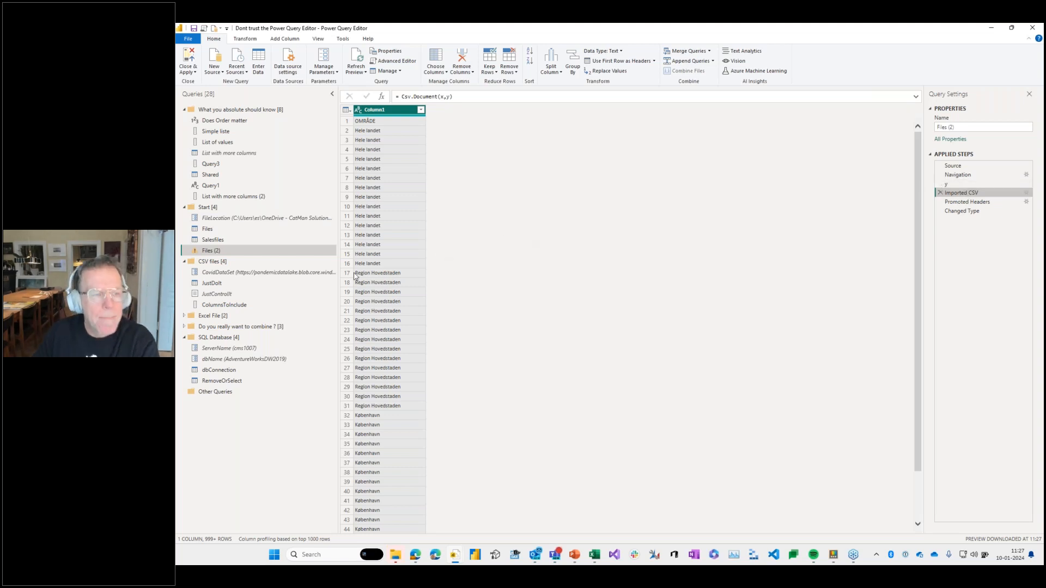
Examine the ColumnsToInclude list query and its formula, plus the JustDoIt and JustControlIt queries.
click(271, 306)
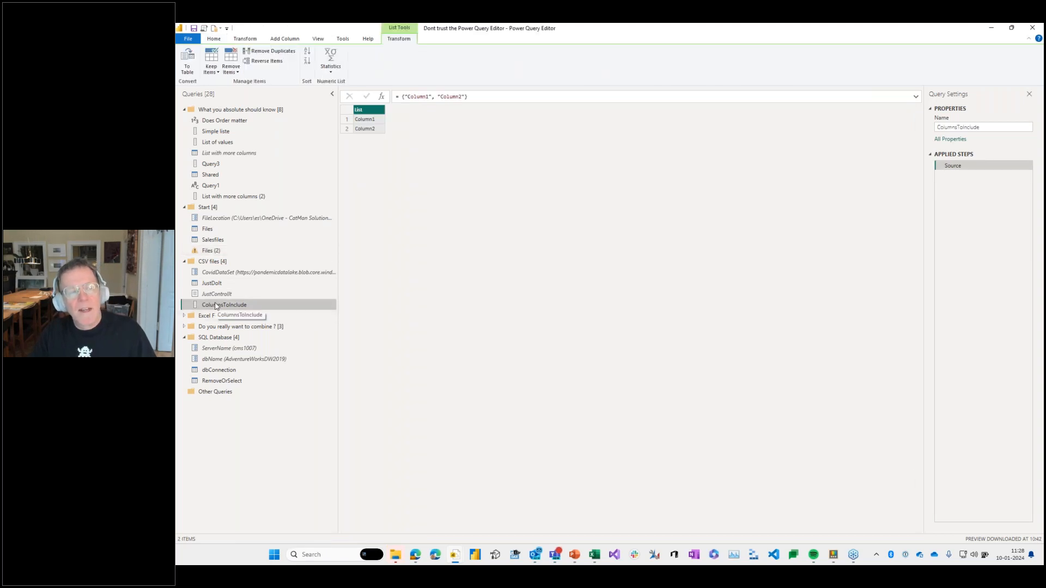
click(403, 96)
drag(402, 96, 474, 97)
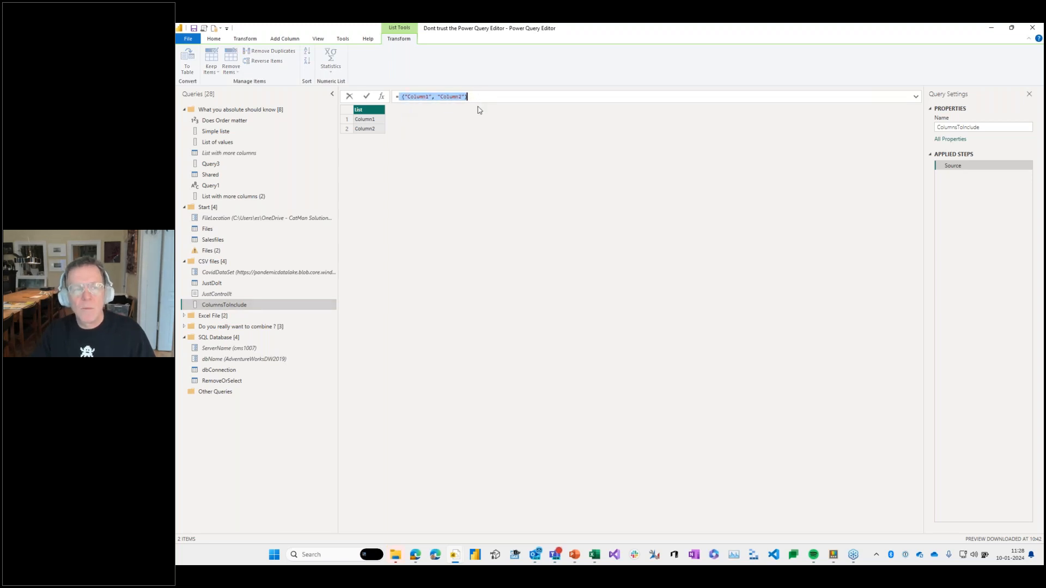
click(449, 187)
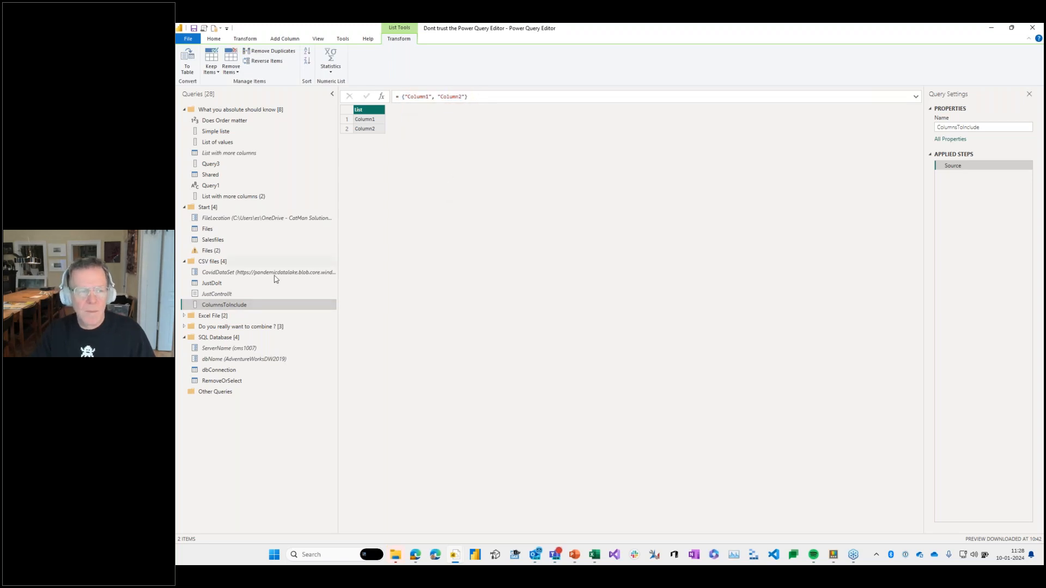
click(233, 283)
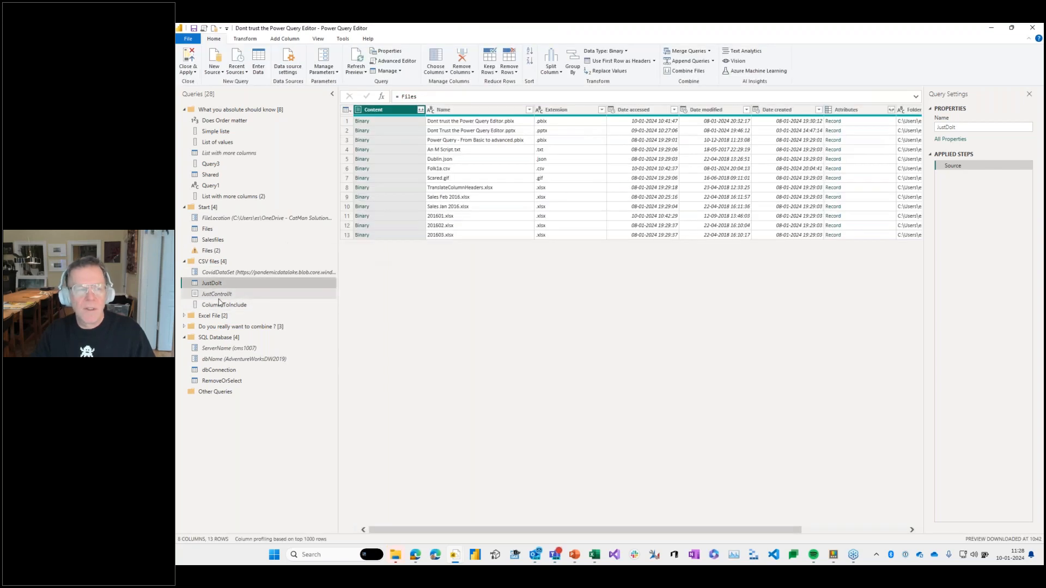
click(226, 295)
Delete the Changed Type and Promoted Headers steps from the Files (2) query.
click(212, 251)
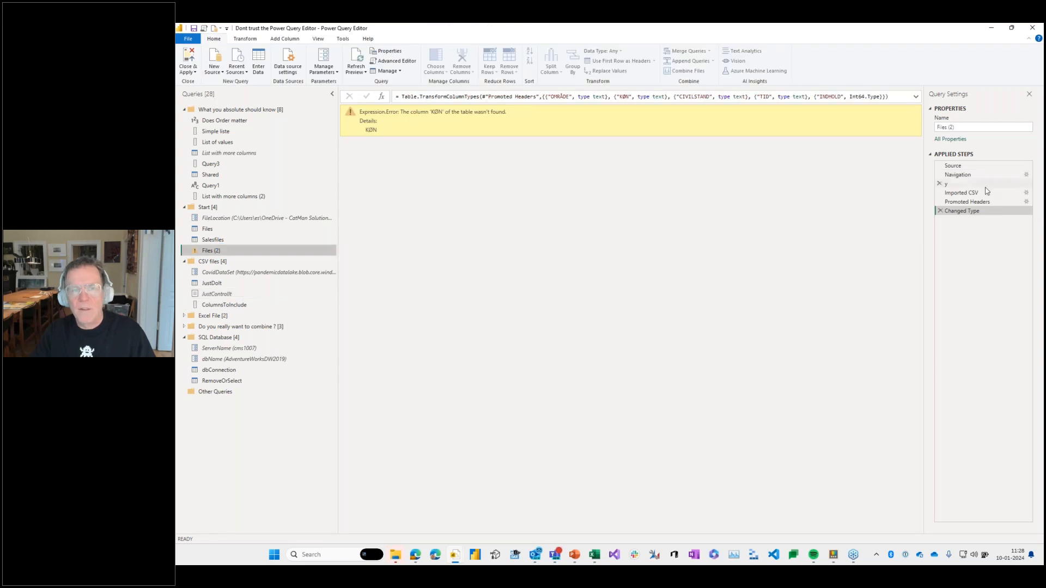
click(940, 211)
click(940, 202)
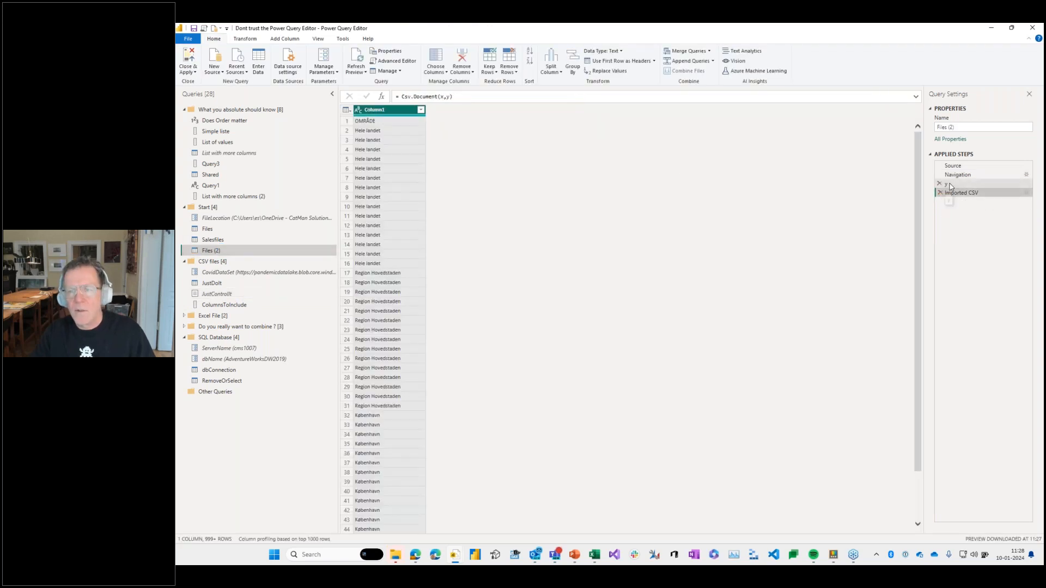
Replace the {"Column1"} list in step y with the ColumnsToInclude query and check the Imported CSV result.
click(947, 184)
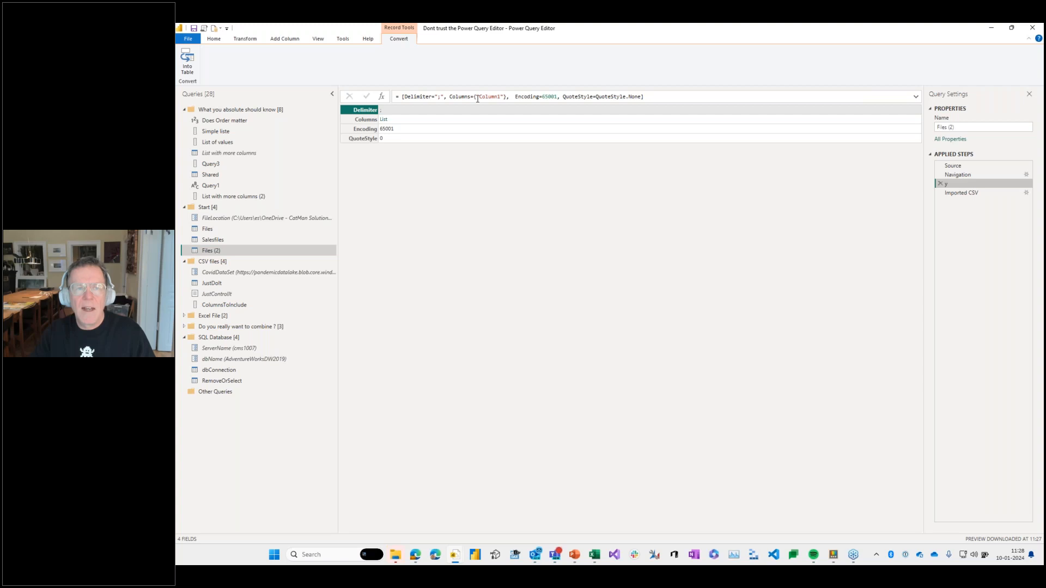
drag(476, 97, 506, 97)
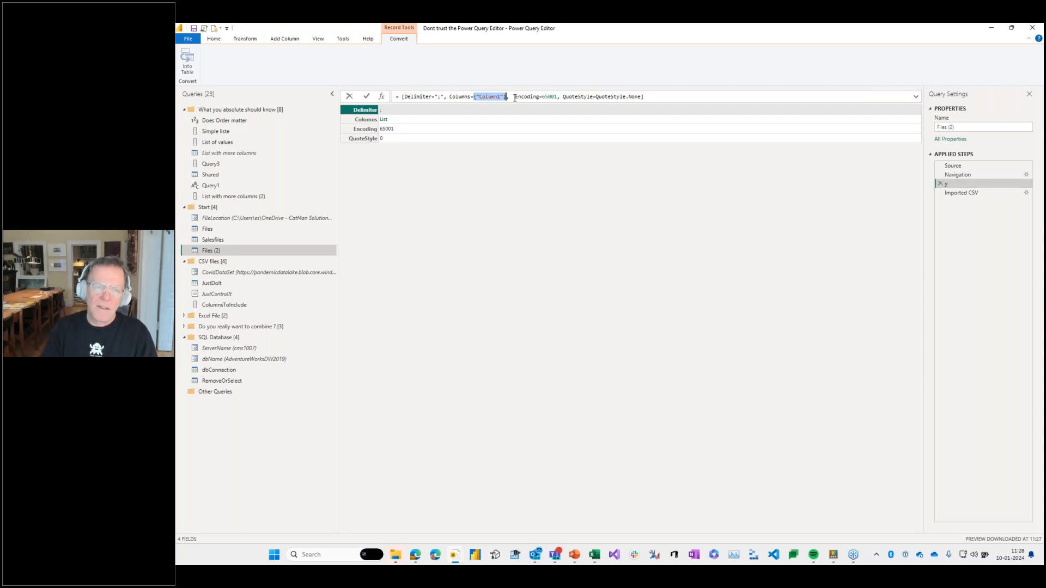
key(Delete)
text(Col)
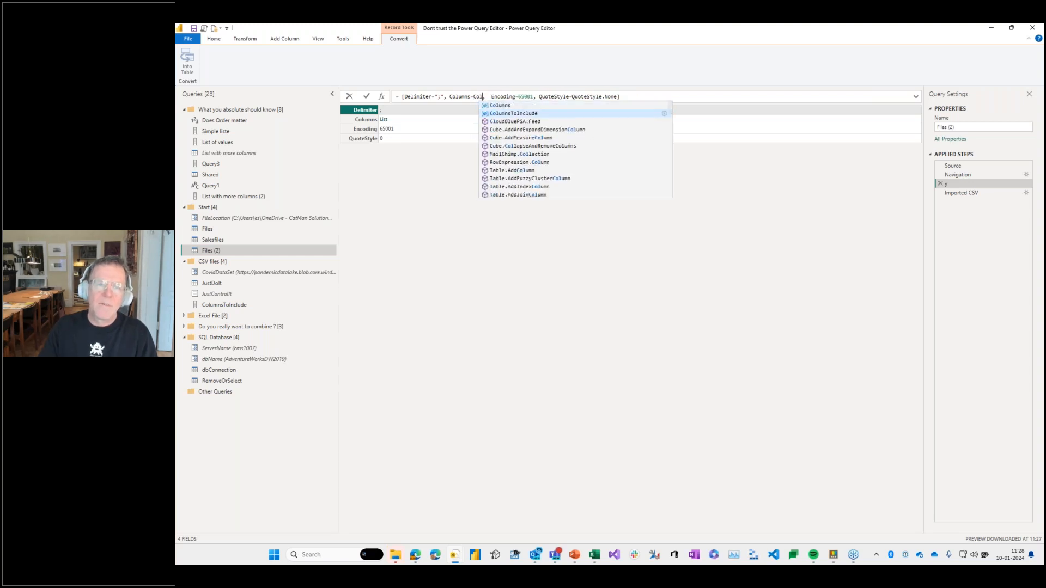
key(Tab)
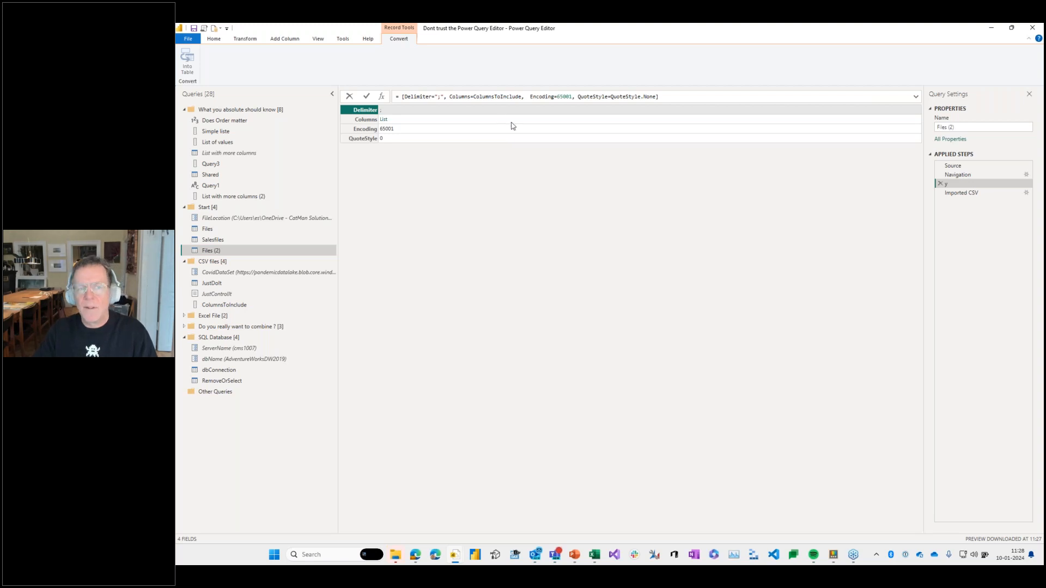
key(Return)
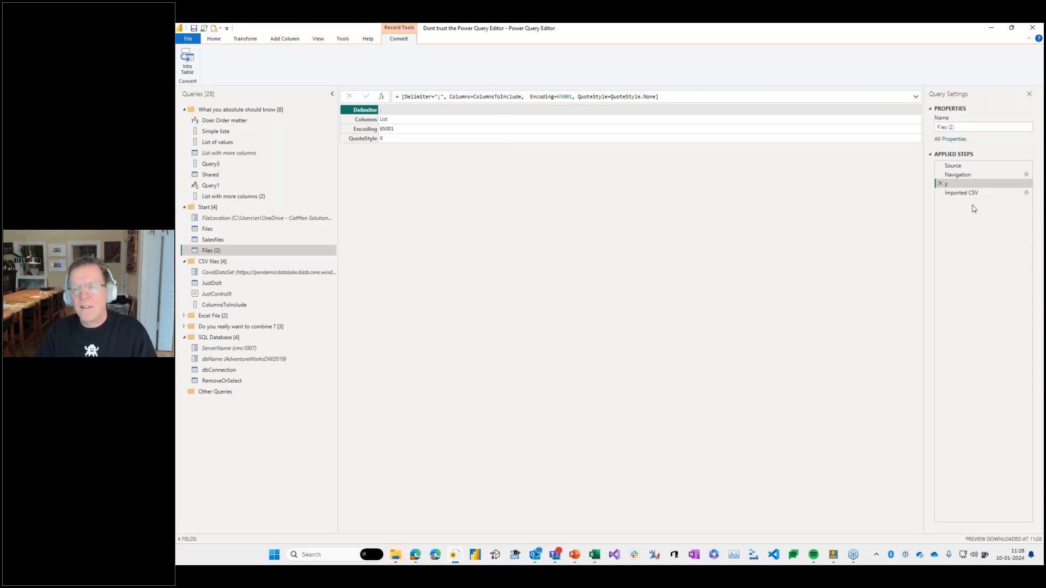
click(943, 194)
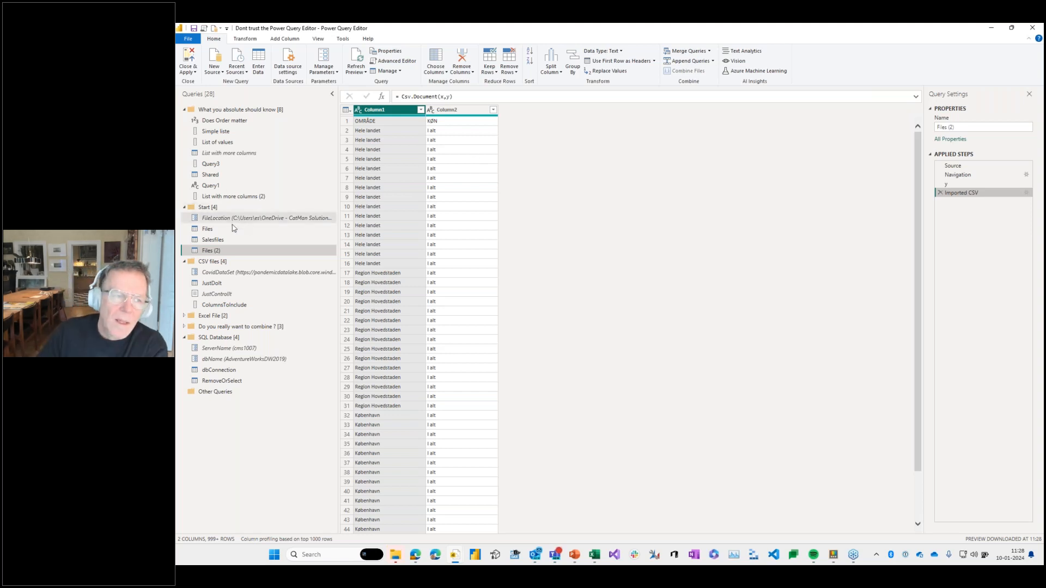
Open the Folk1a.csv binary from the Files query and show the generated Imported CSV step.
click(208, 230)
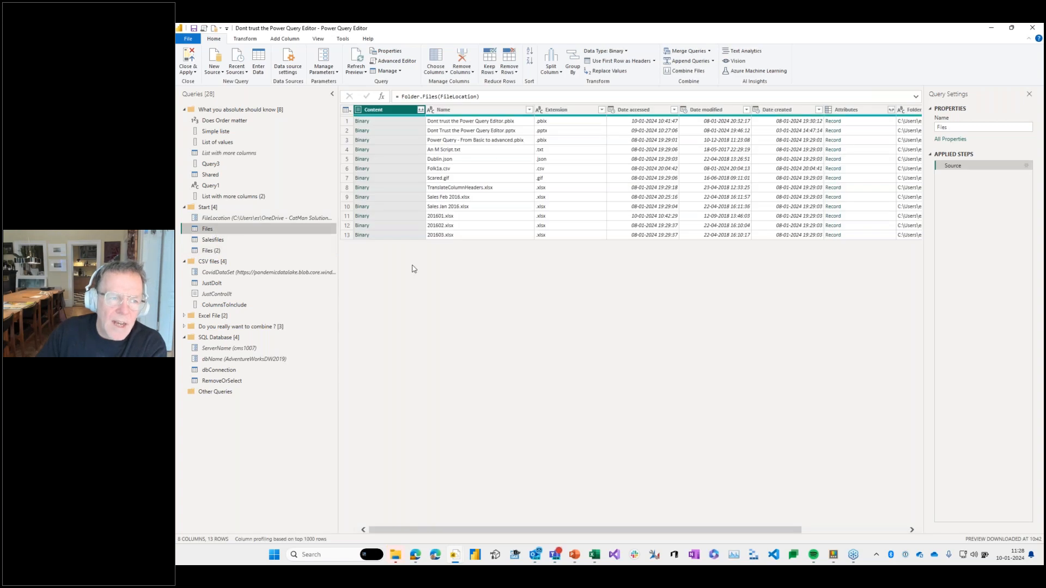
click(365, 170)
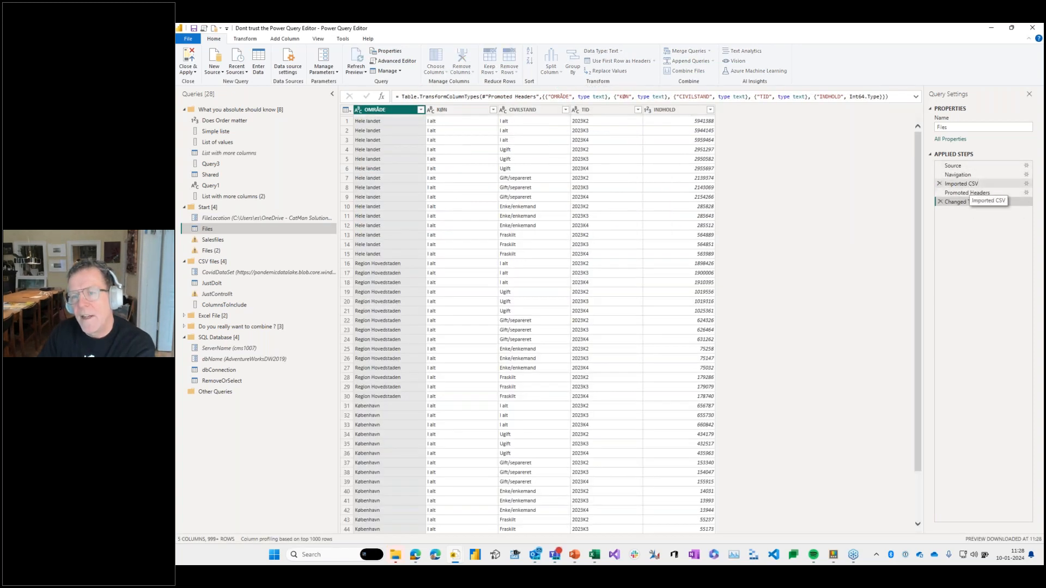
click(963, 184)
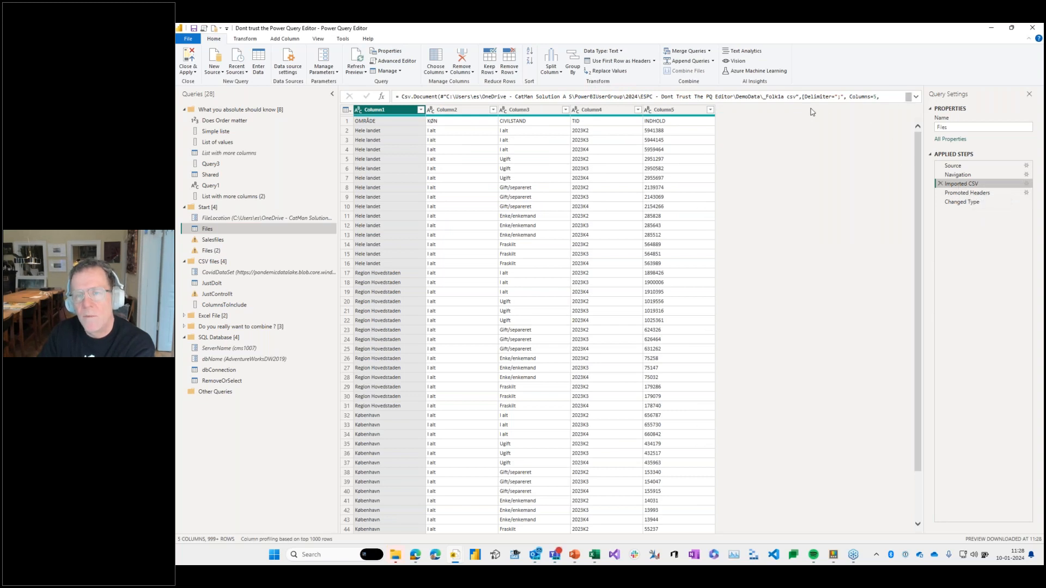
View the generated Promoted Headers and Changed Type steps of the Files query.
click(962, 193)
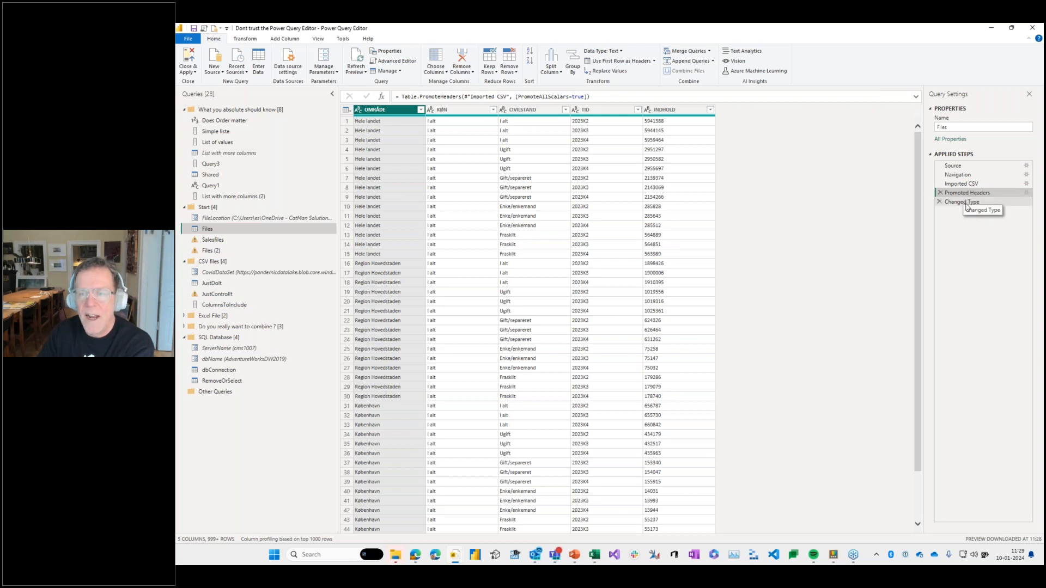
click(963, 203)
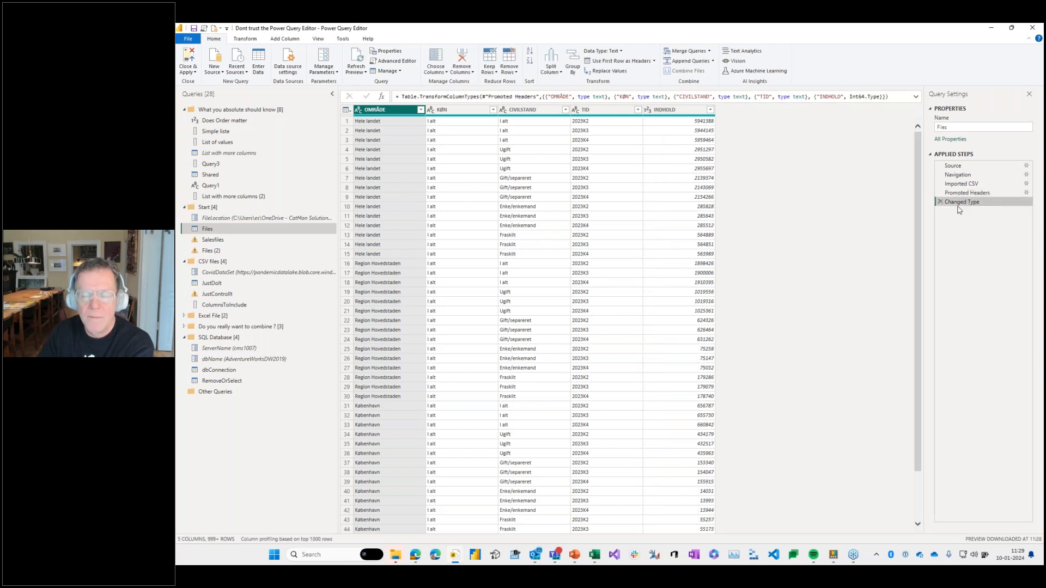
Try disabling column type and header detection for the current file and setting the global option to never detect, without saving.
click(190, 39)
mouse_move(212, 157)
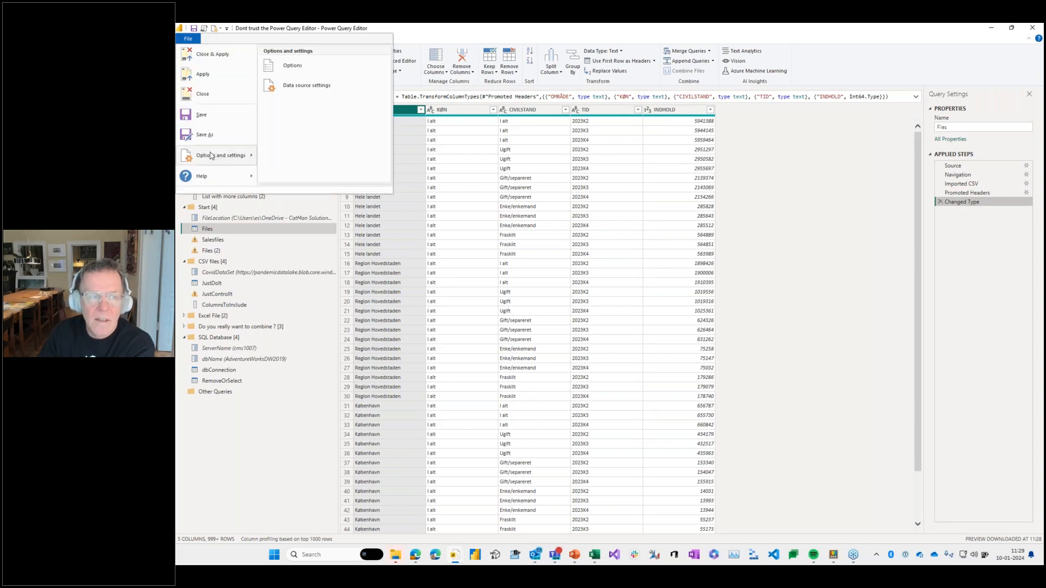
click(315, 71)
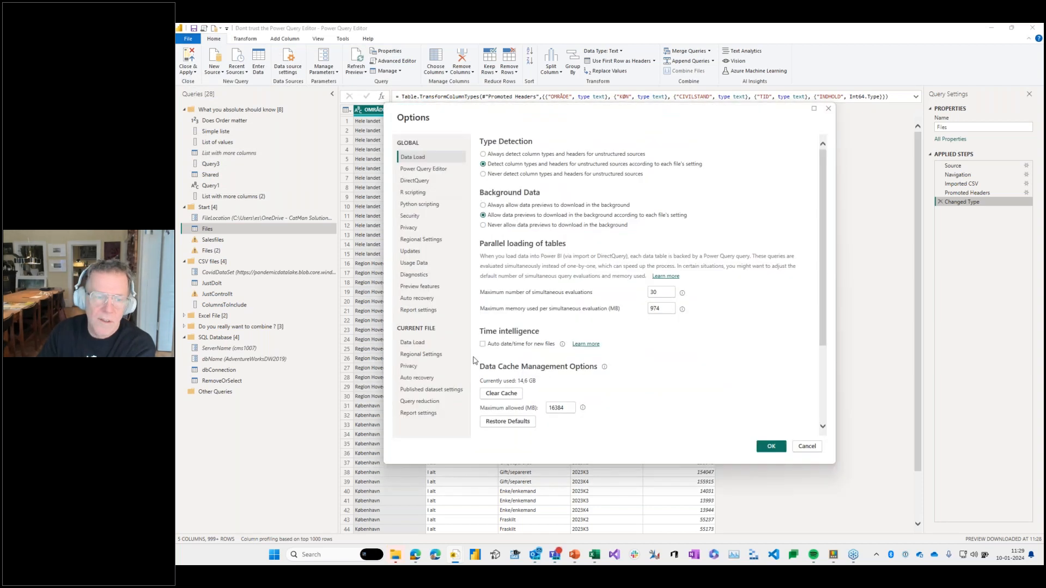
click(434, 343)
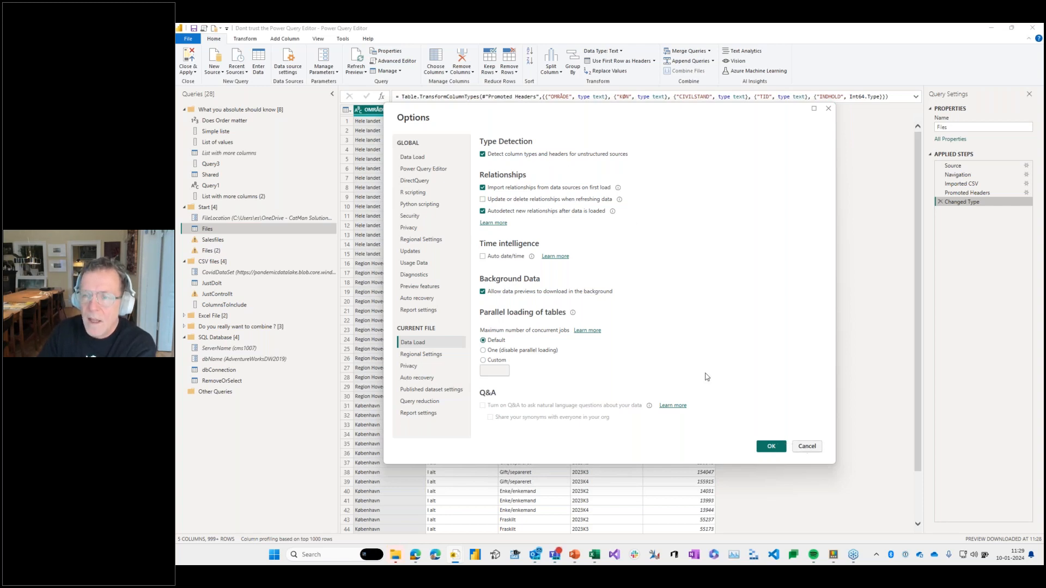
click(483, 154)
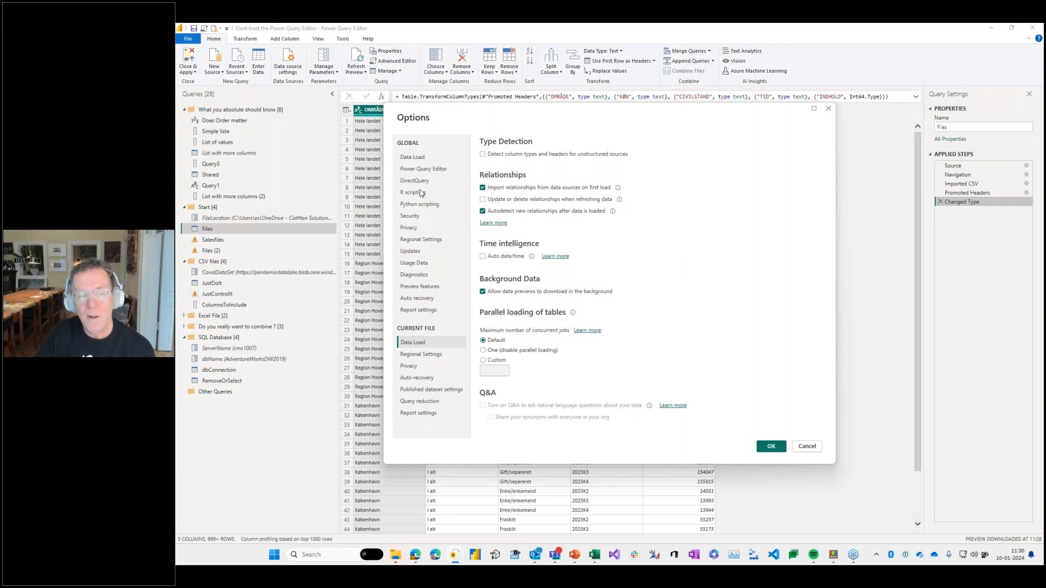
click(427, 160)
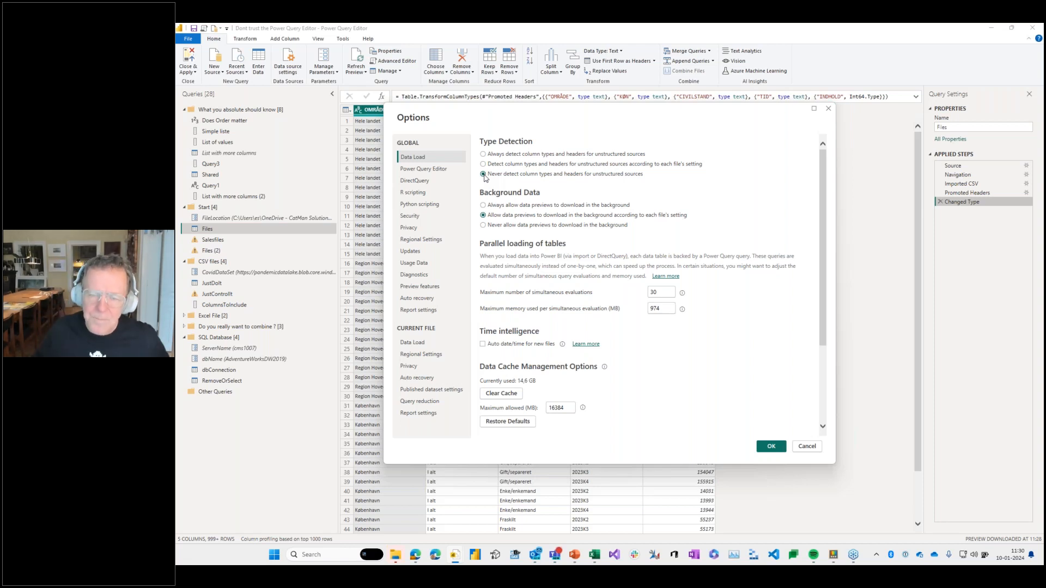
click(807, 447)
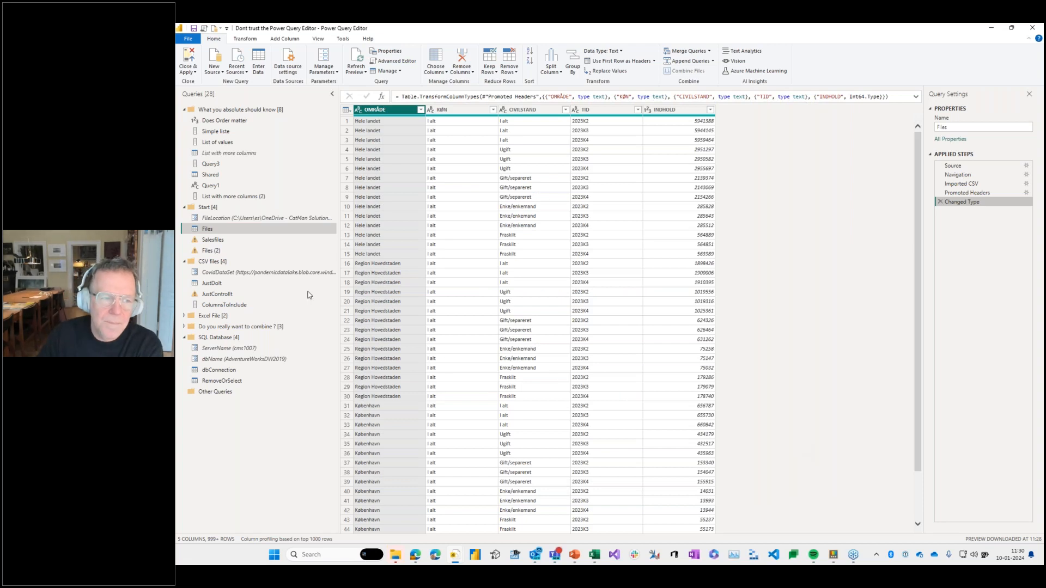
Collapse the Start and CSV files groups, open the ExcelFiles query in the Excel File group, and delete its Filtered Rows step.
click(188, 262)
click(184, 207)
click(184, 207)
click(183, 230)
click(183, 230)
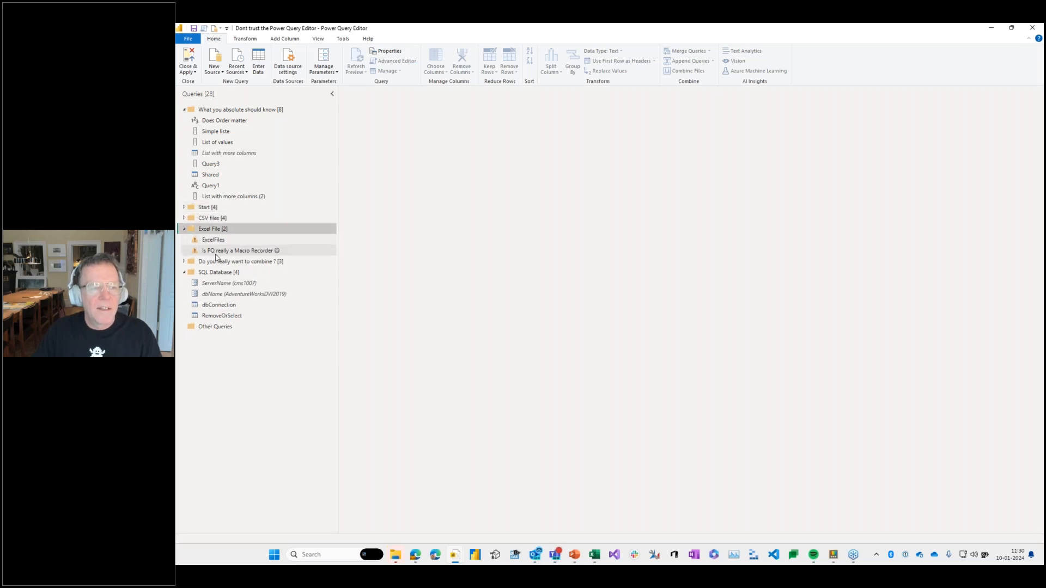
click(212, 239)
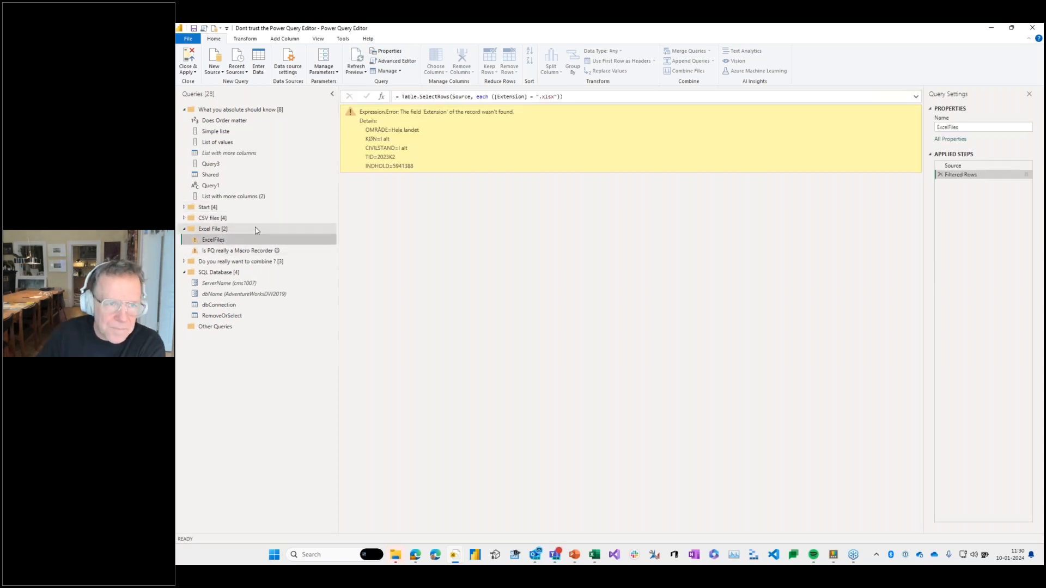
click(940, 174)
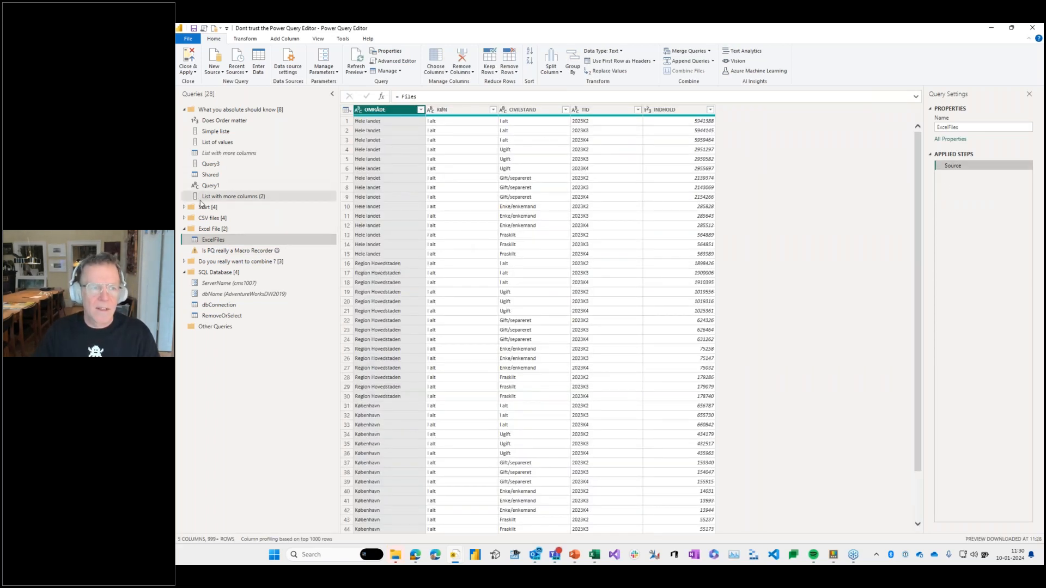
Delete the Changed Type, Promoted Headers, Imported CSV and Navigation steps from the Files query in the Start group.
click(185, 218)
click(185, 207)
click(207, 229)
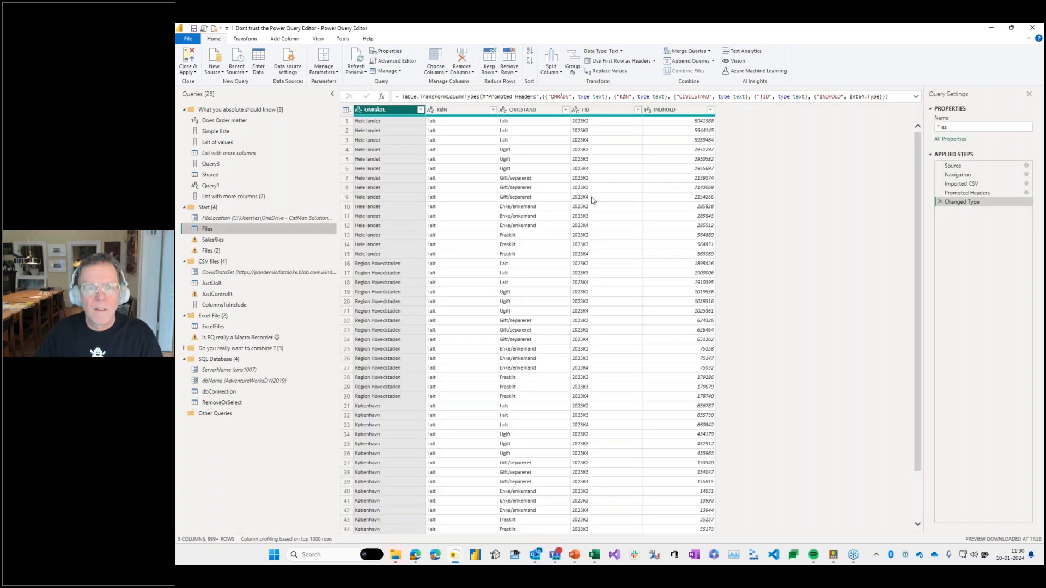
click(940, 201)
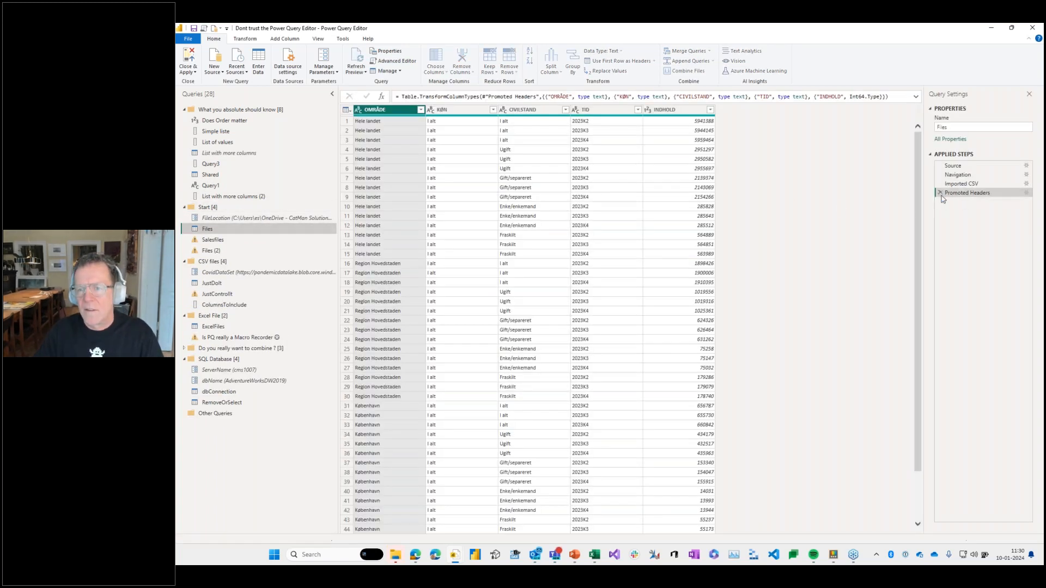
click(939, 193)
click(940, 184)
click(939, 175)
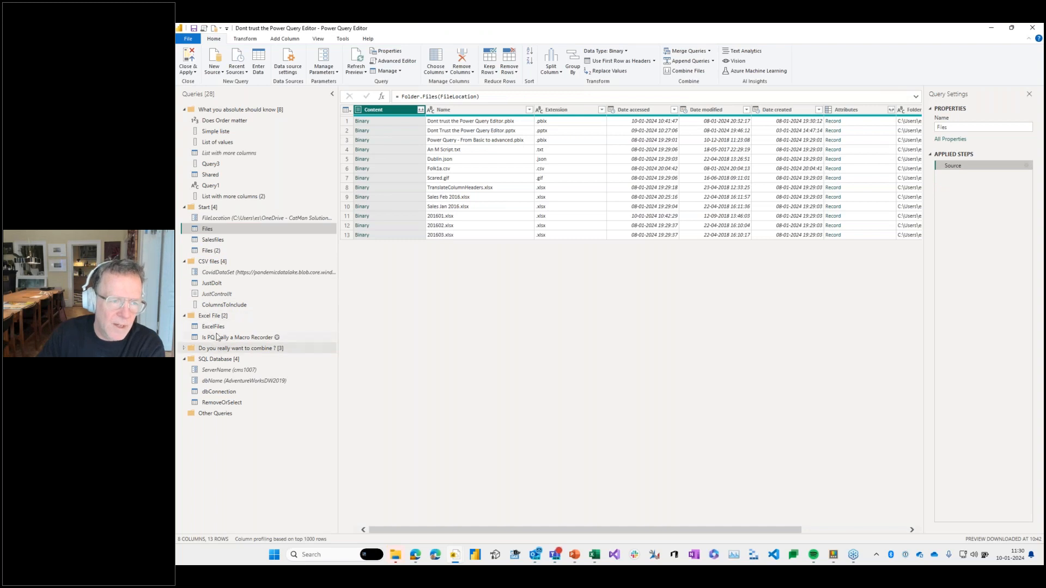
Filter the Name column of the ExcelFiles query to 201601.xlsx, 201602.xlsx and 201603.xlsx.
click(256, 327)
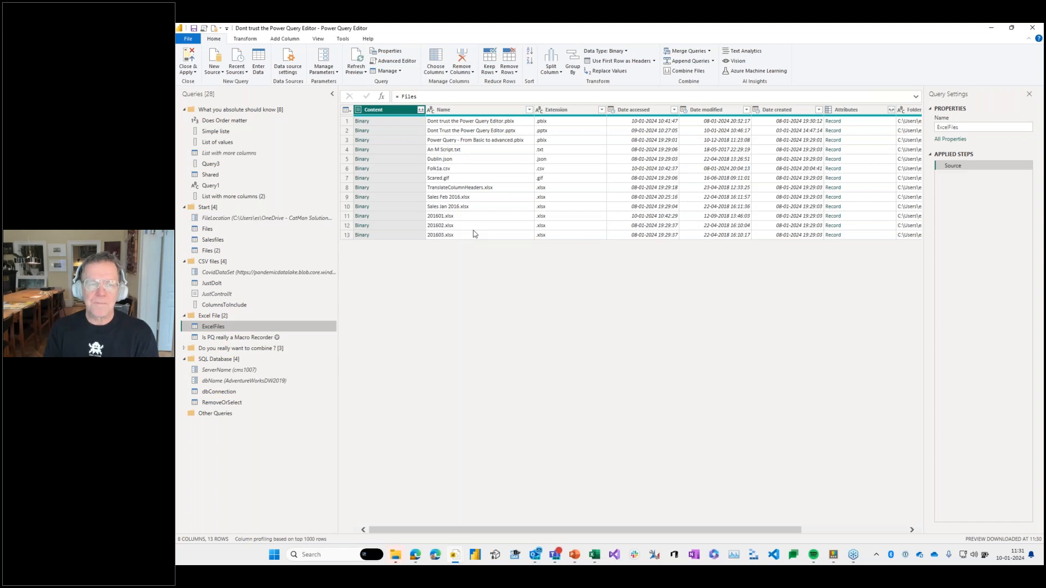
click(529, 111)
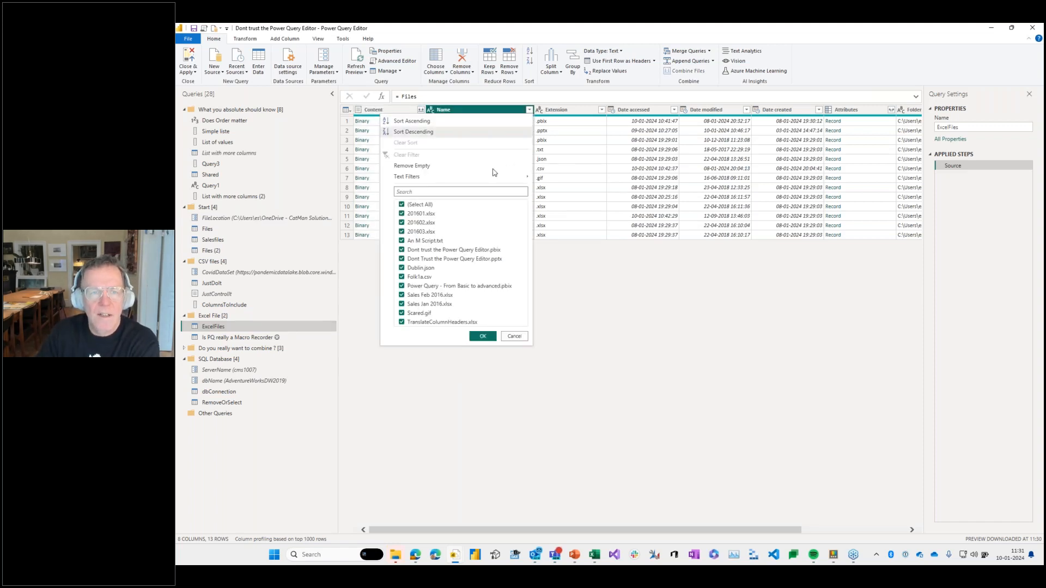
click(402, 205)
click(403, 214)
click(402, 222)
click(402, 232)
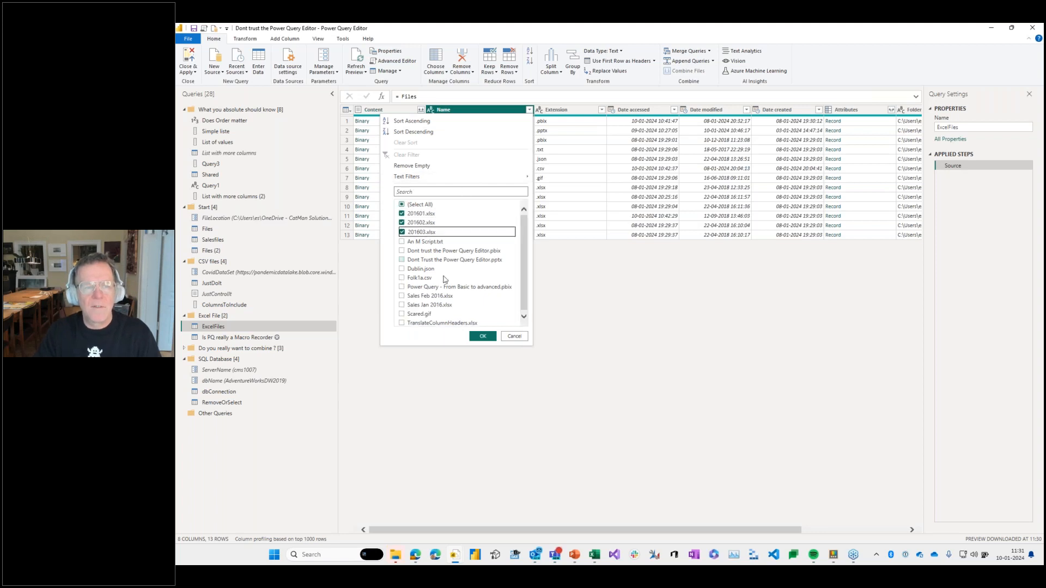
click(482, 336)
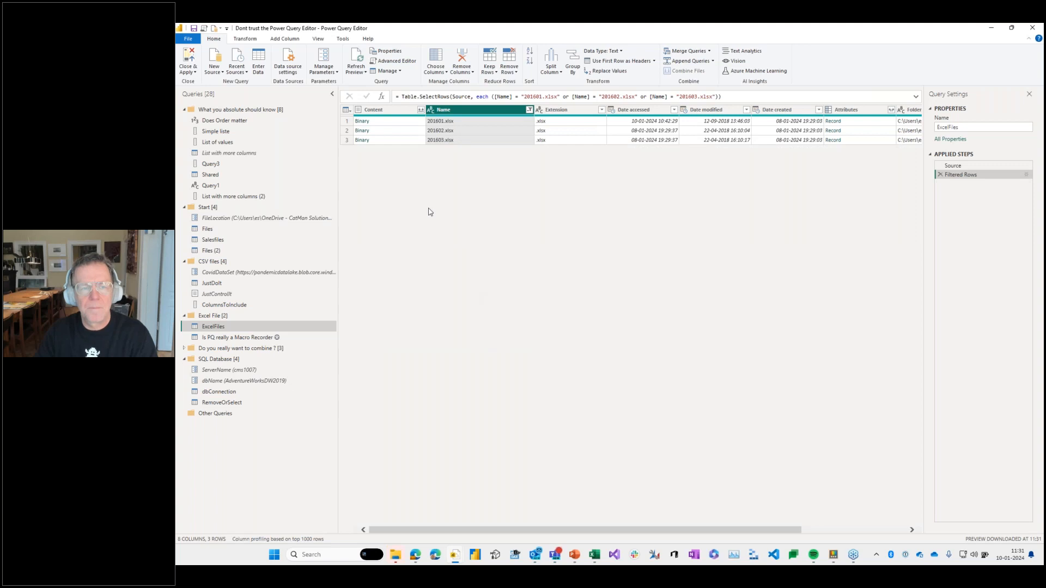
Open the binary content of 201601.xlsx and highlight the step reference inside the generated Excel.Workbook formula.
click(364, 124)
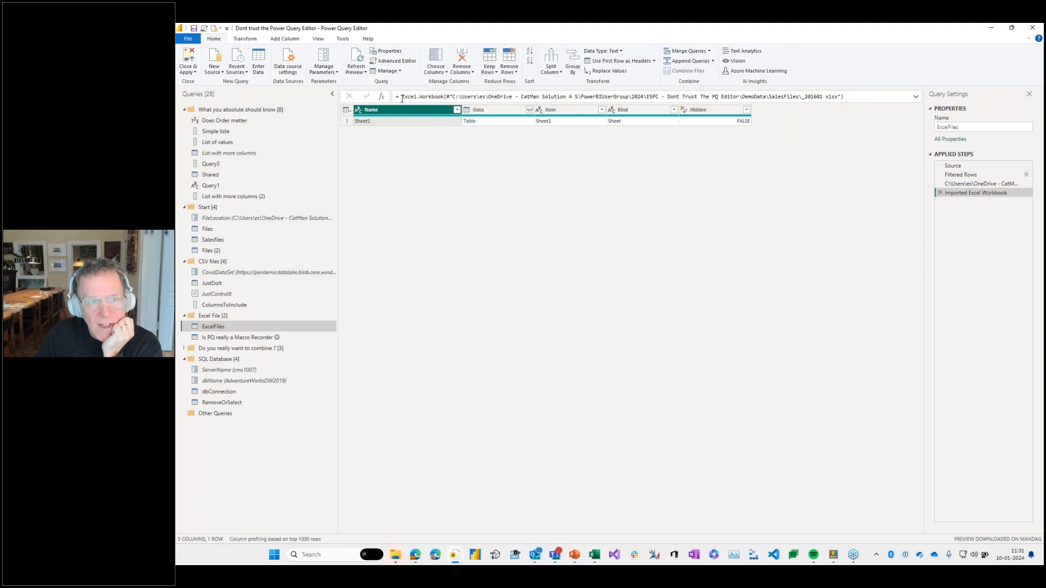
drag(402, 97, 842, 96)
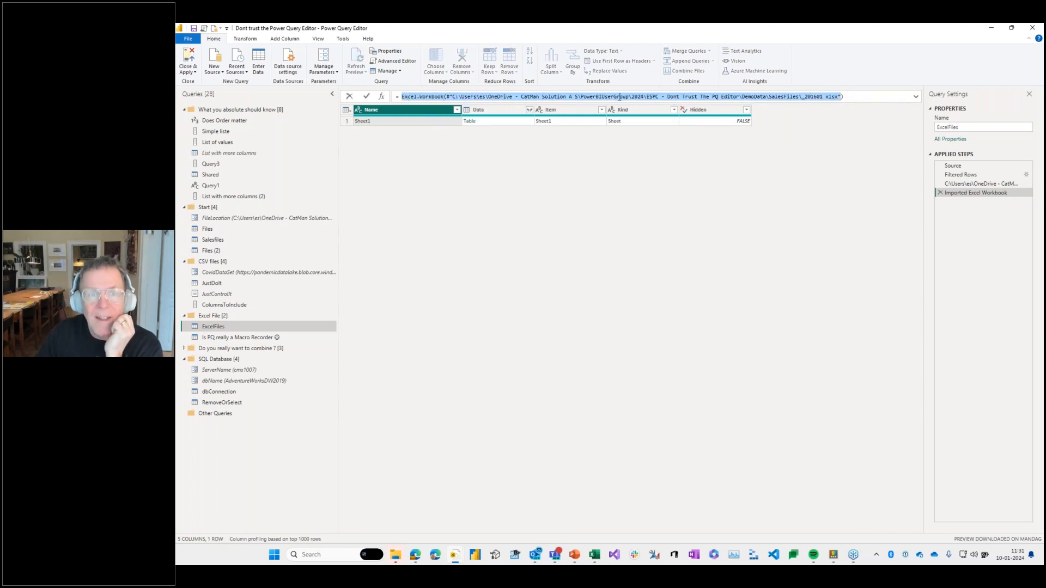
drag(483, 97, 843, 97)
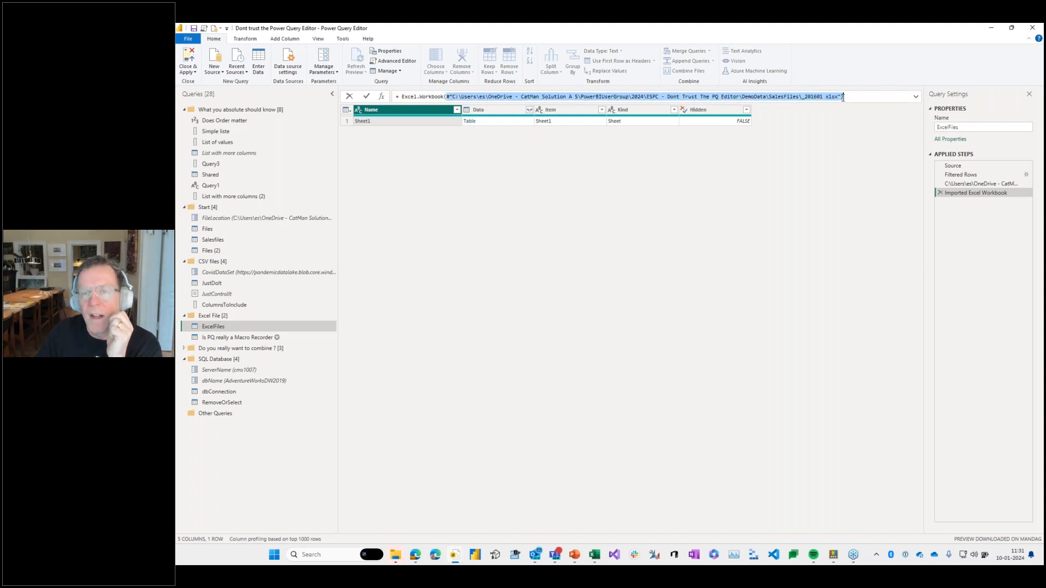
Examine the file navigation step's full formula, highlighting its Folder Path and Name arguments.
click(965, 185)
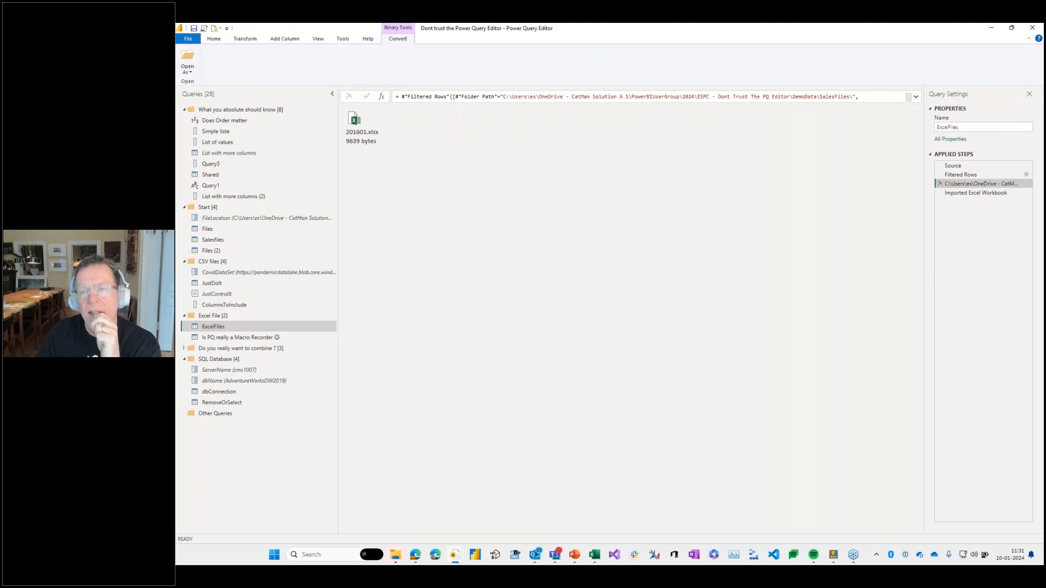
click(916, 96)
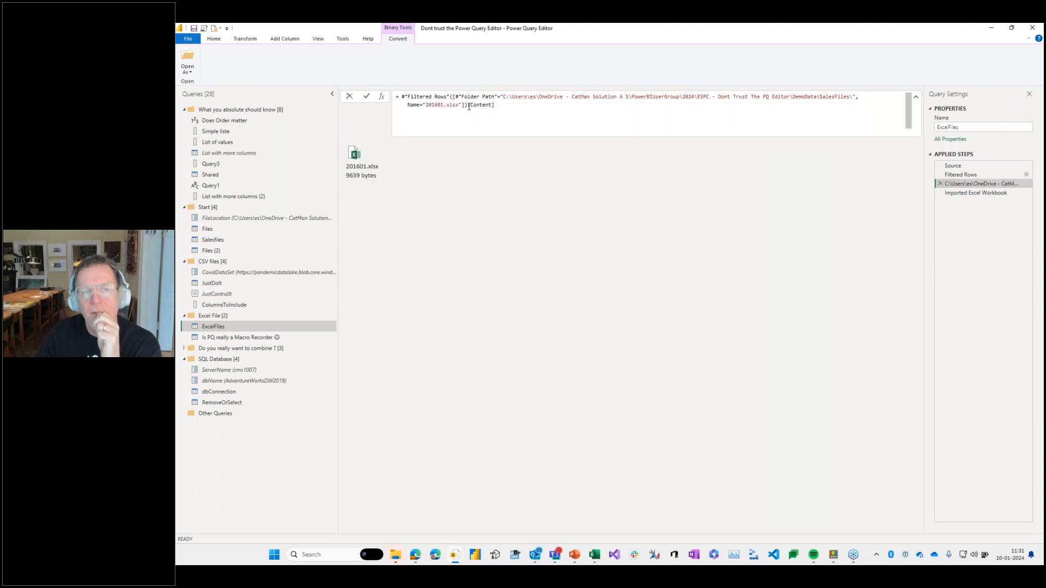
drag(456, 97, 683, 96)
drag(408, 105, 462, 104)
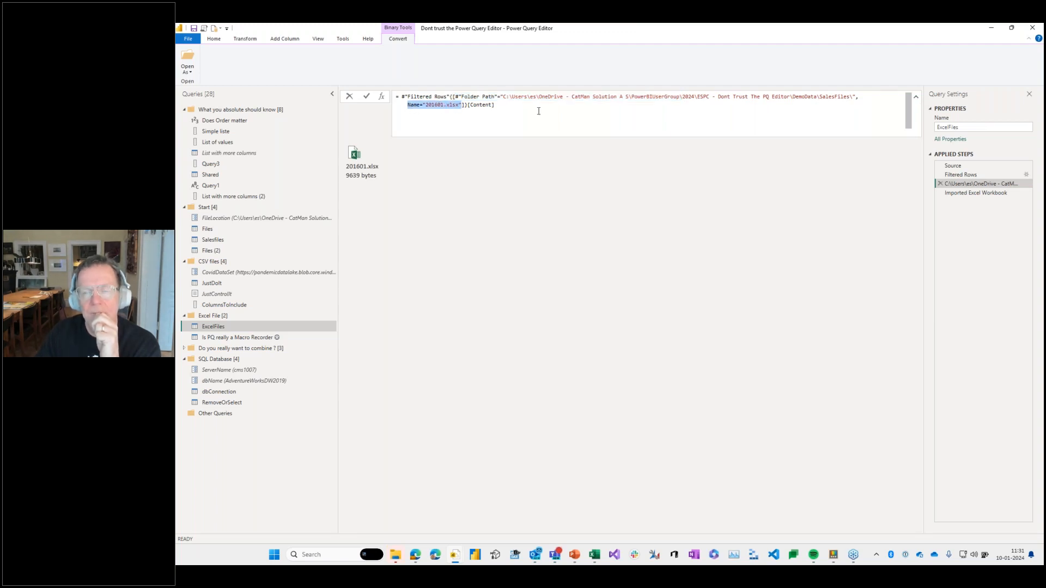
Examine the Imported Excel Workbook step, highlighting the Excel.Workbook function and previewing the Data, Item and Kind cells of Sheet1.
click(994, 195)
click(993, 196)
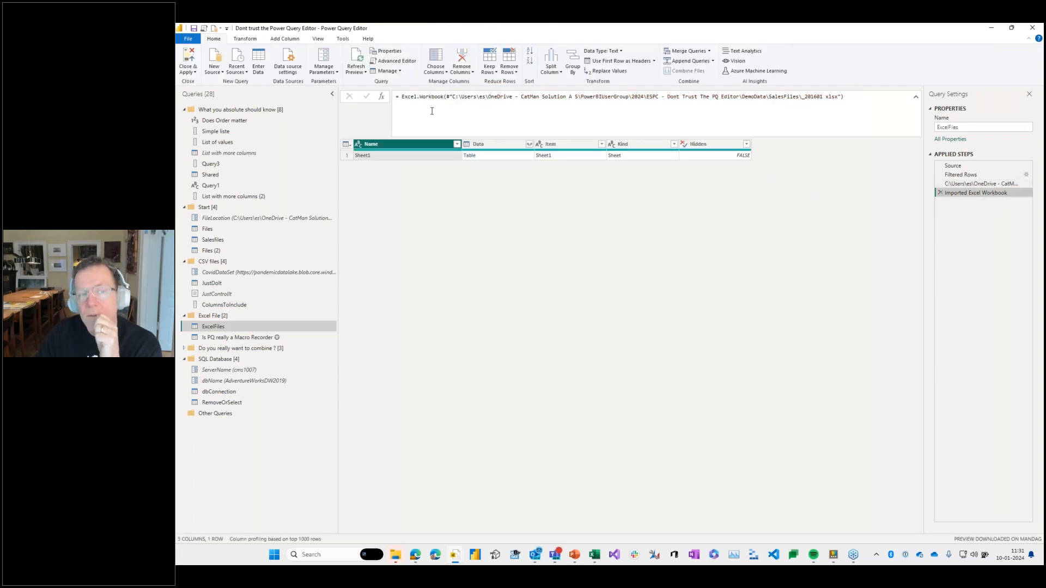
drag(400, 98, 444, 96)
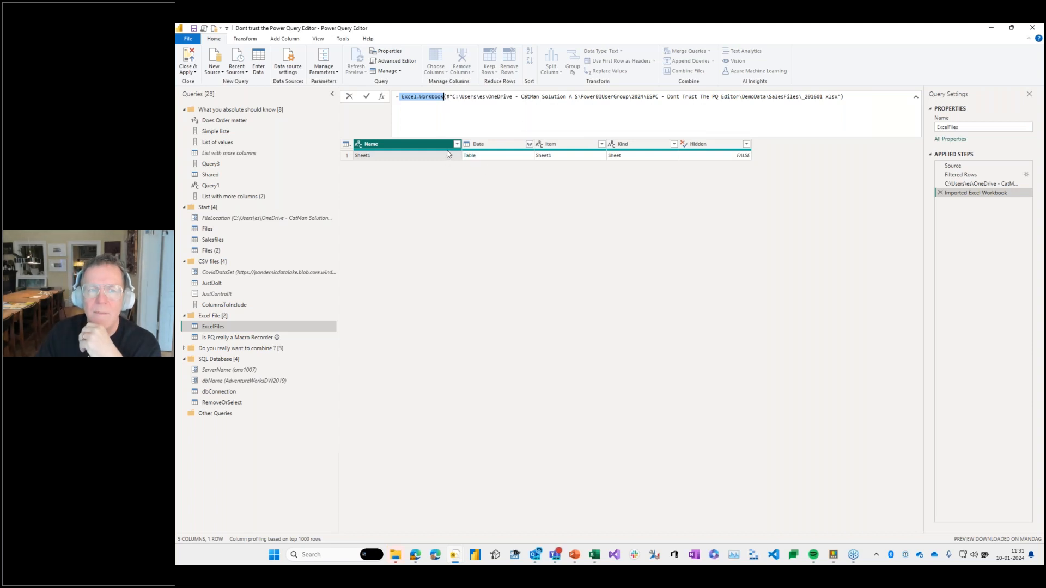
click(513, 158)
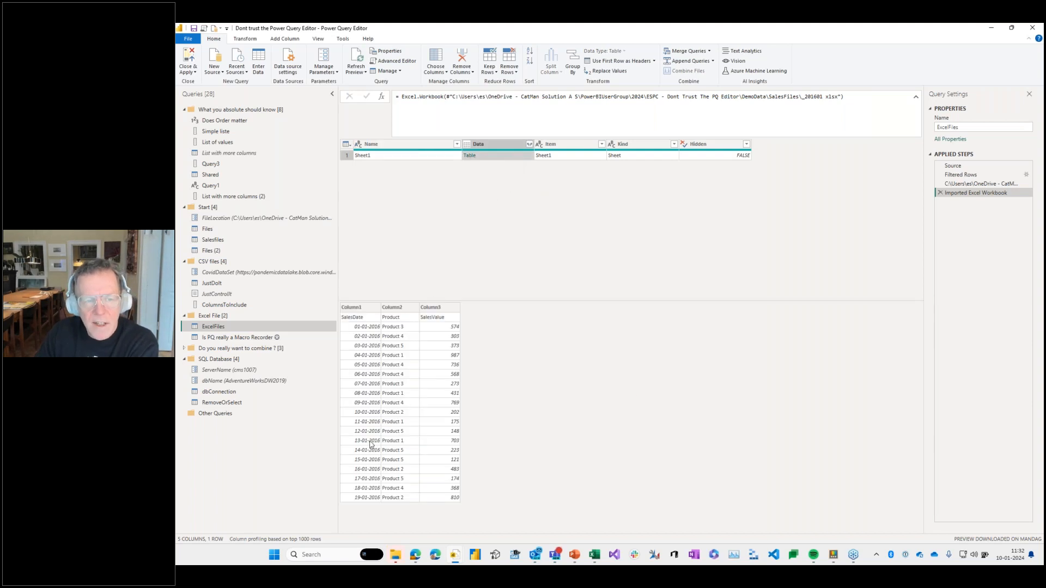
click(568, 160)
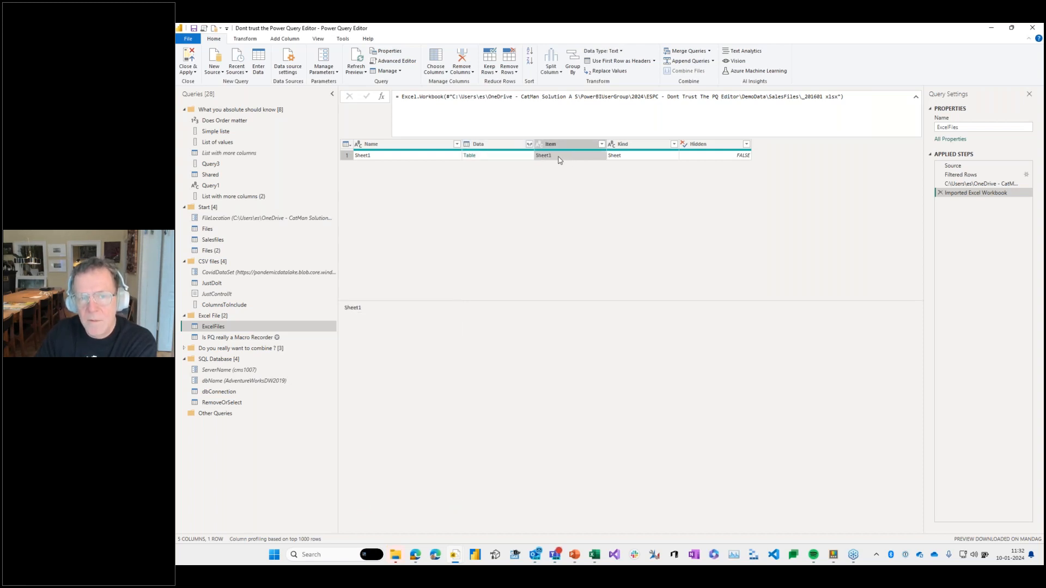
click(630, 160)
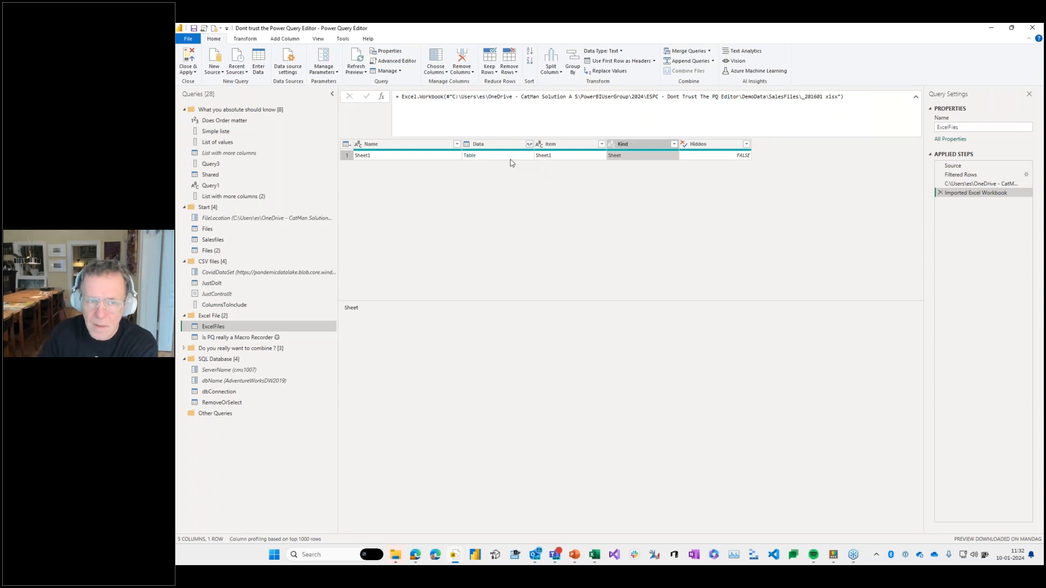
Drill into the Data table of Sheet1 and replace the Item and Kind lookup record in its formula with row index 0.
click(472, 160)
click(471, 157)
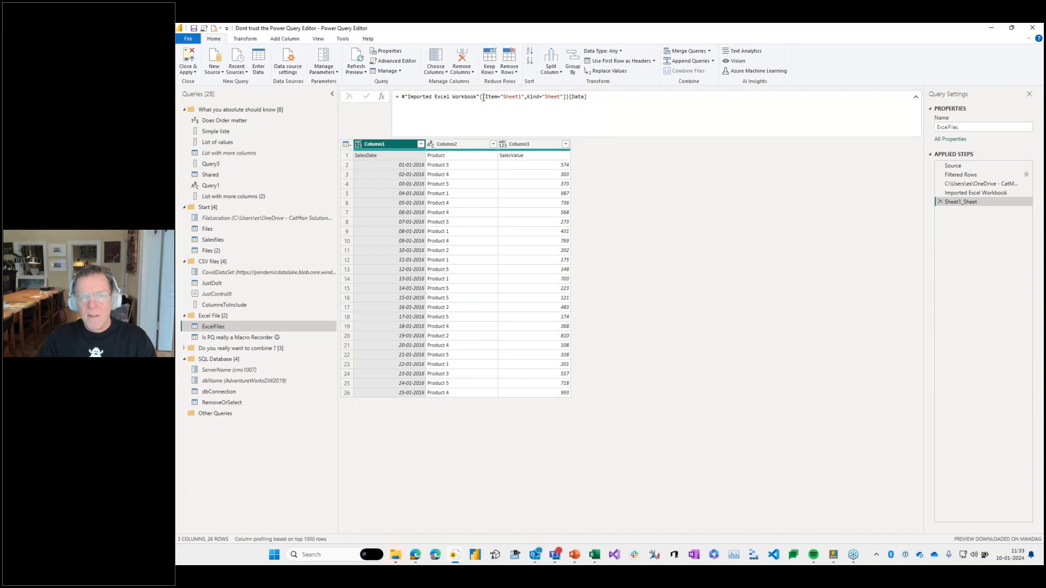
drag(483, 97, 567, 97)
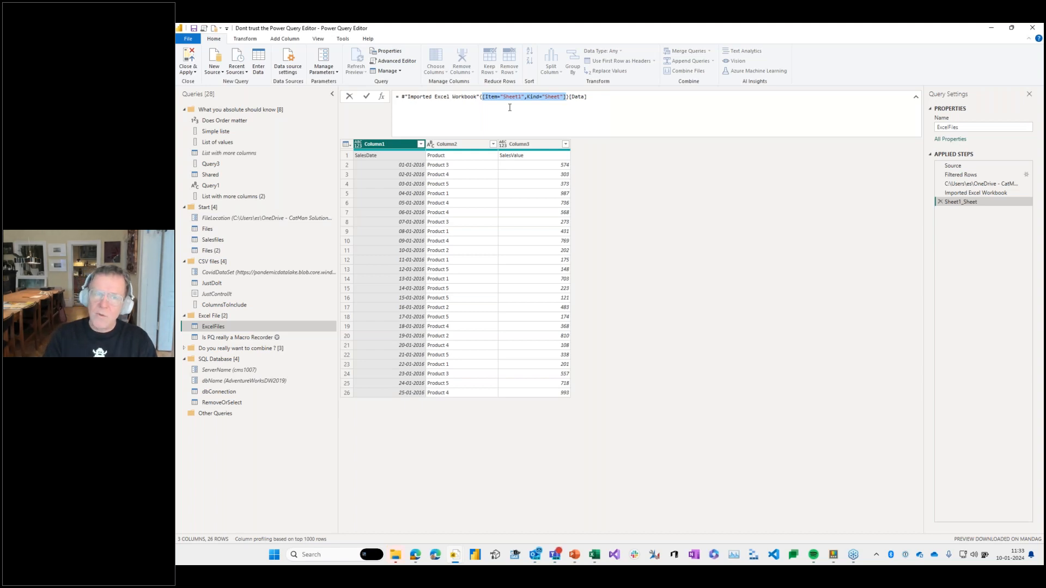
text(0)
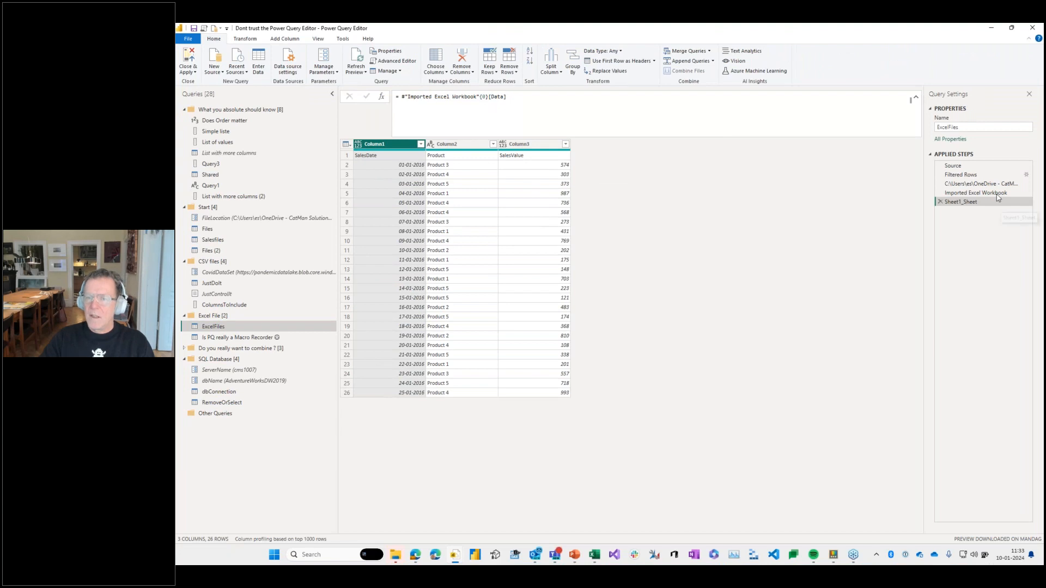
Compare the sheet row in Imported Excel Workbook with the row index used in the Sheet1_Sheet formula.
click(976, 193)
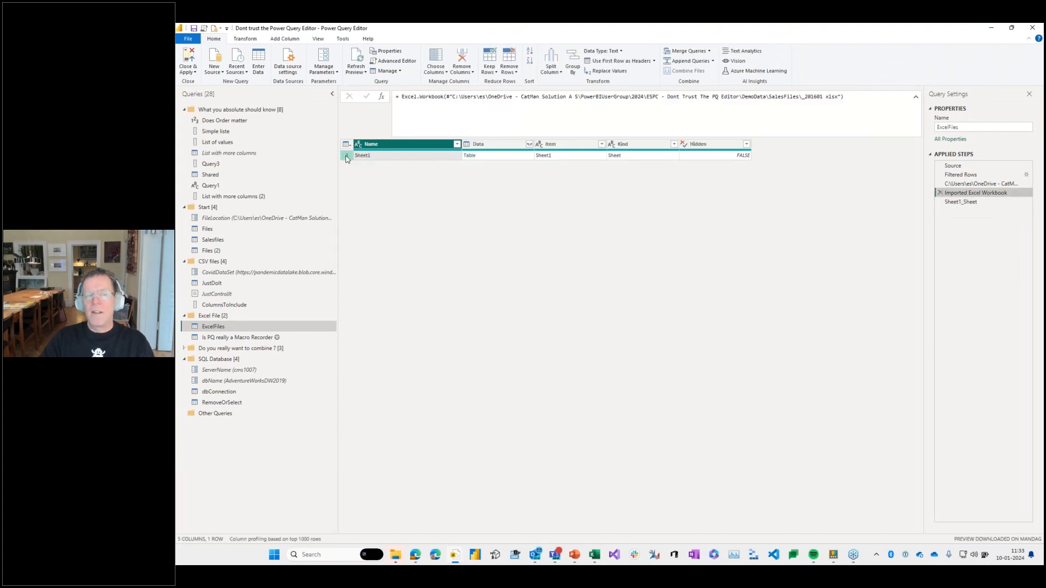
click(965, 207)
click(482, 98)
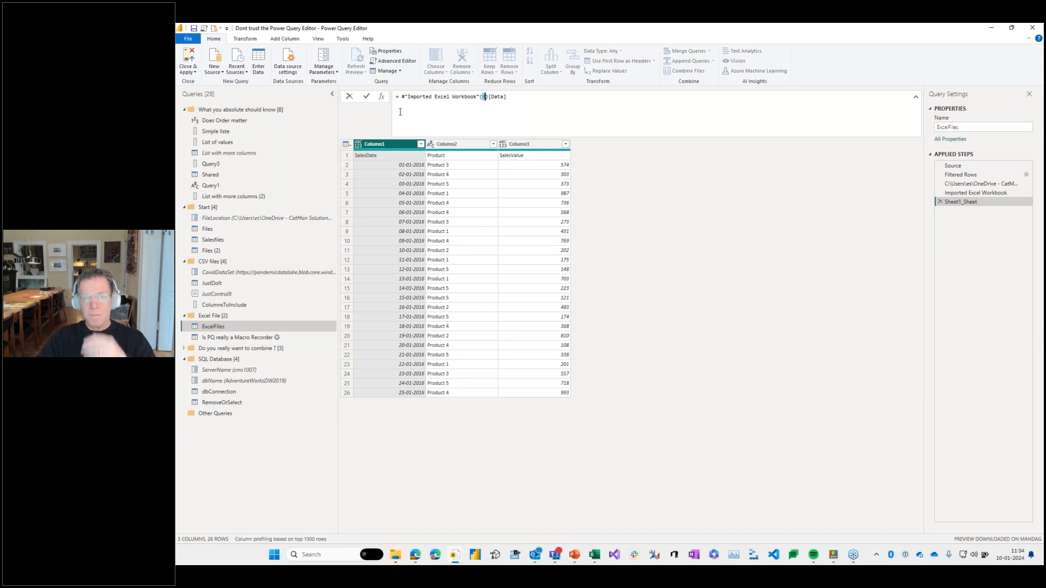
click(391, 144)
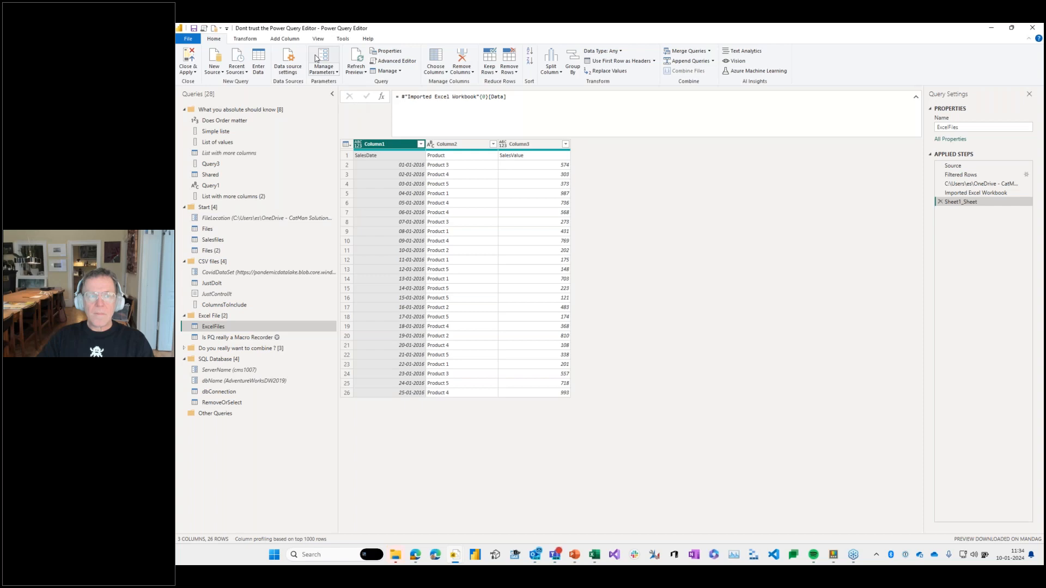
Promote the first row of the Sheet1 data to headers and review the Promoted Headers and Changed Type formulas.
click(246, 39)
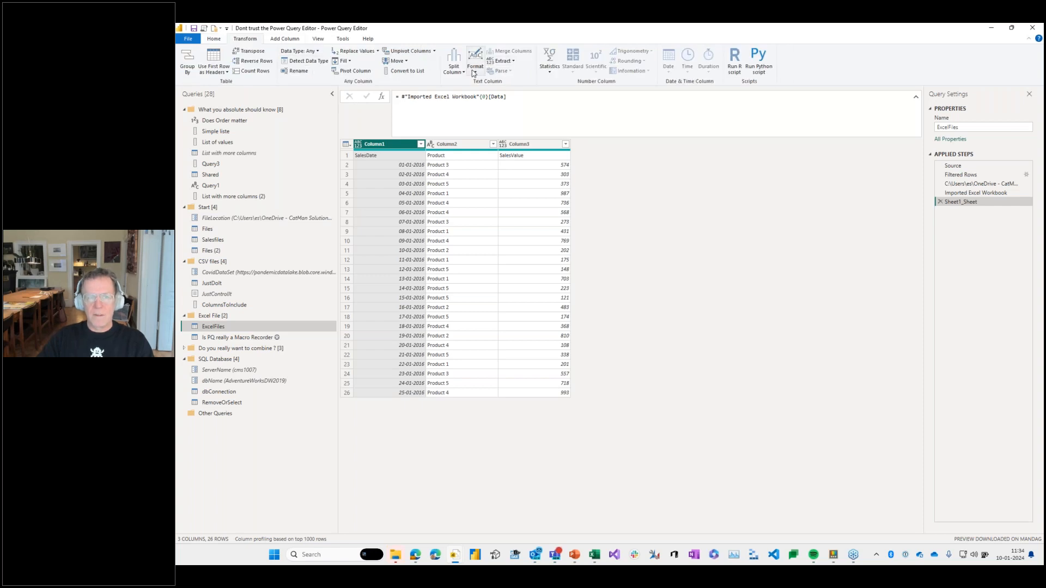
click(213, 39)
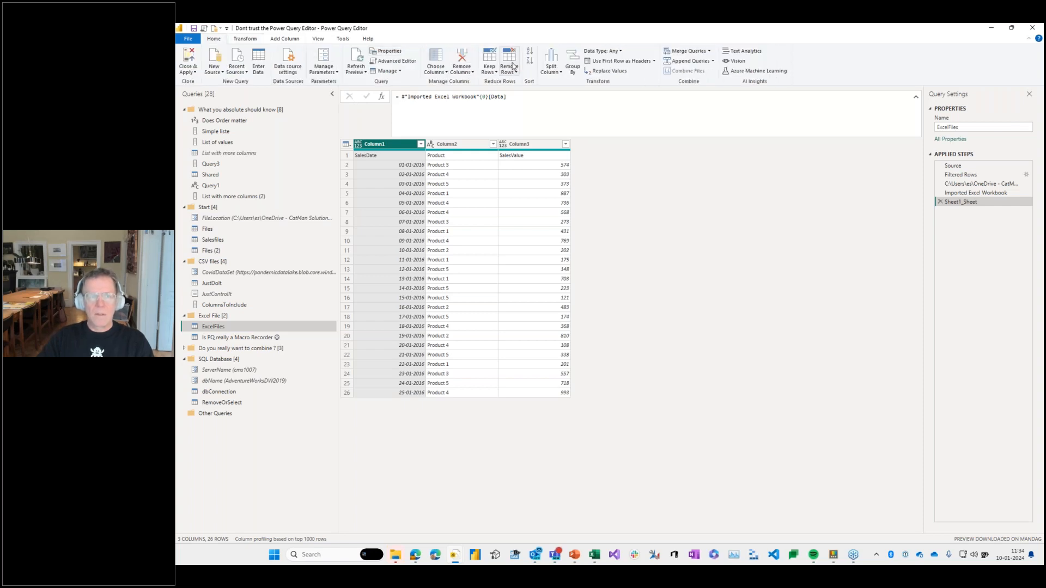
click(598, 62)
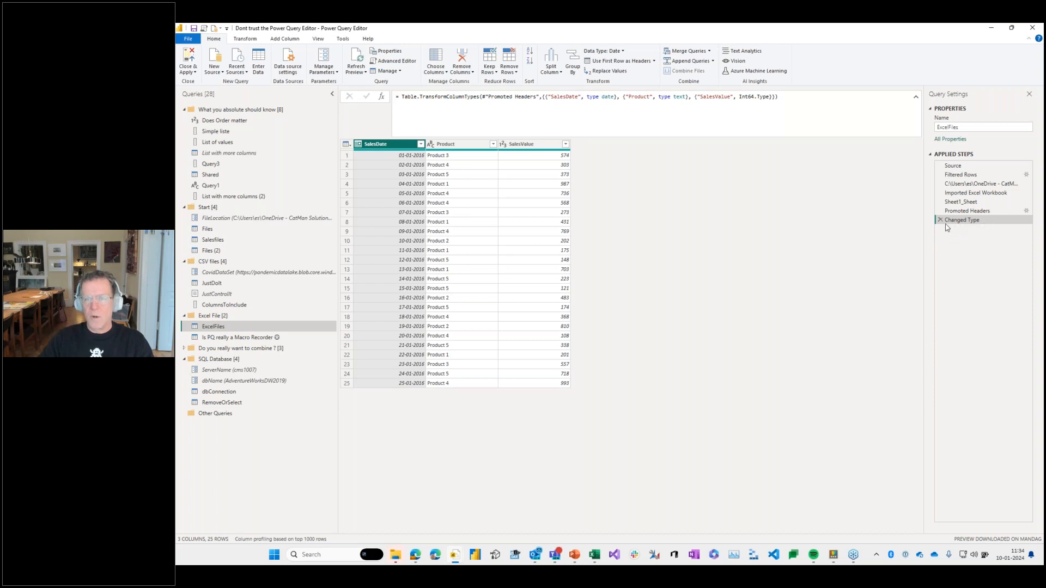
click(960, 212)
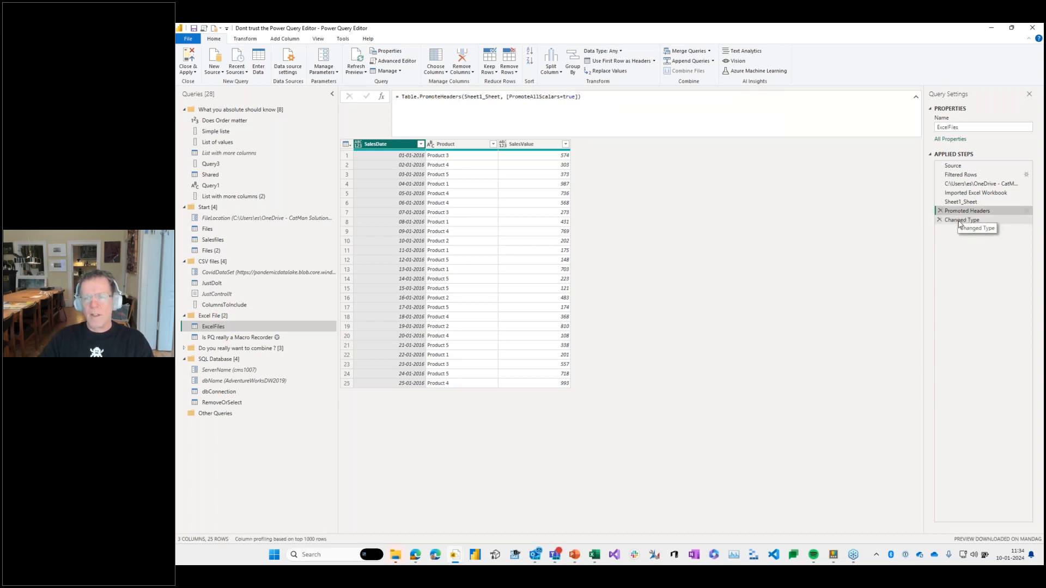
click(961, 221)
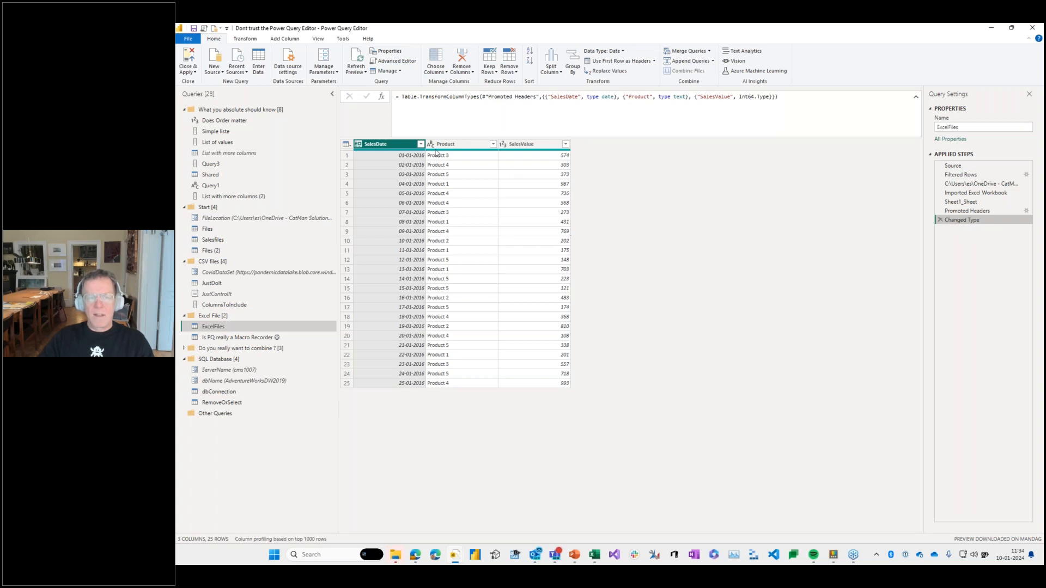
mouse_move(431, 151)
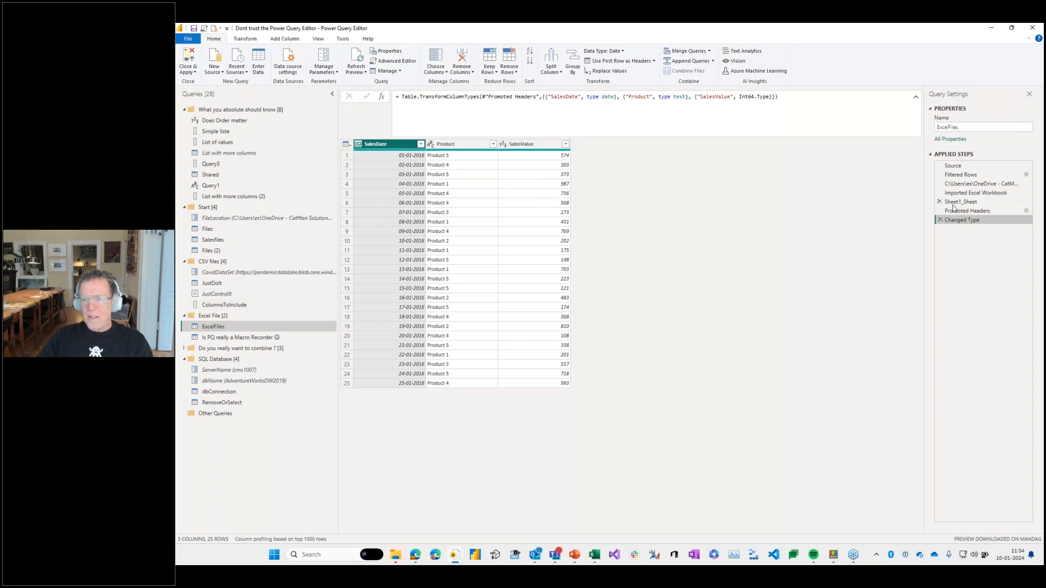
Delete the ExcelFiles query's steps from Changed Type back through the file navigation step, leaving Filtered Rows as the last step.
click(940, 219)
click(939, 210)
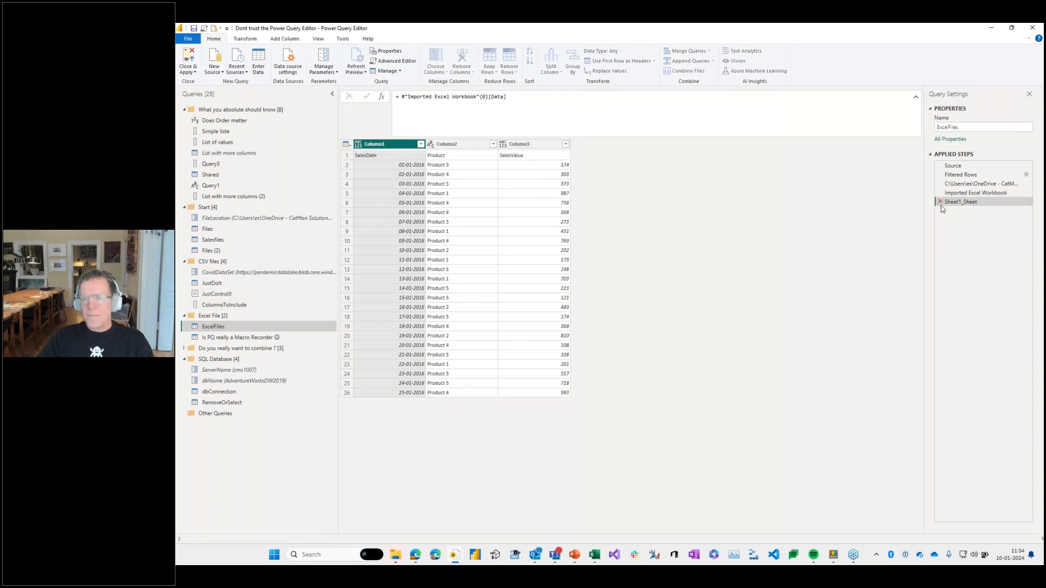
click(940, 201)
click(940, 193)
click(940, 184)
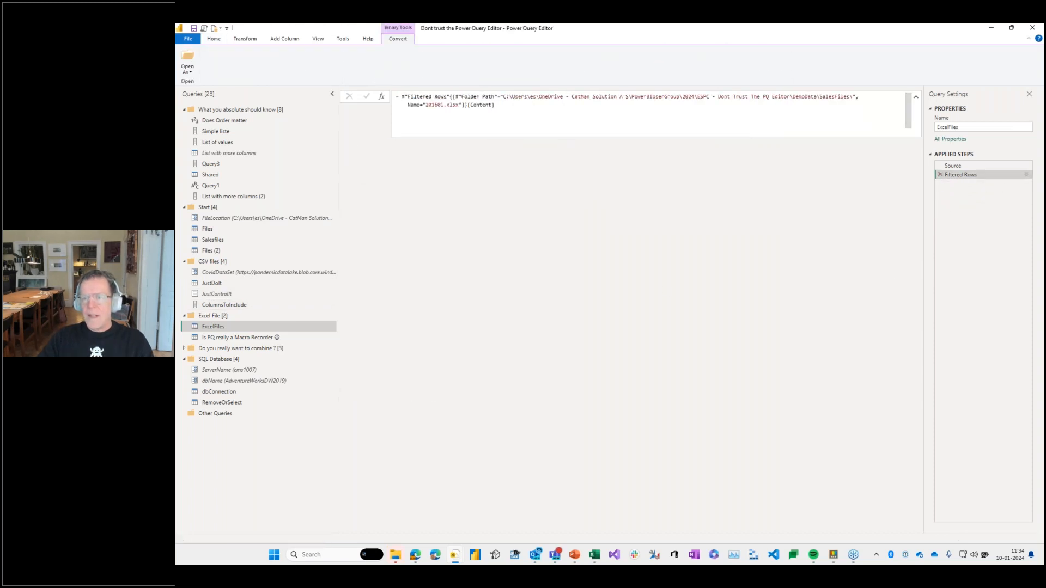
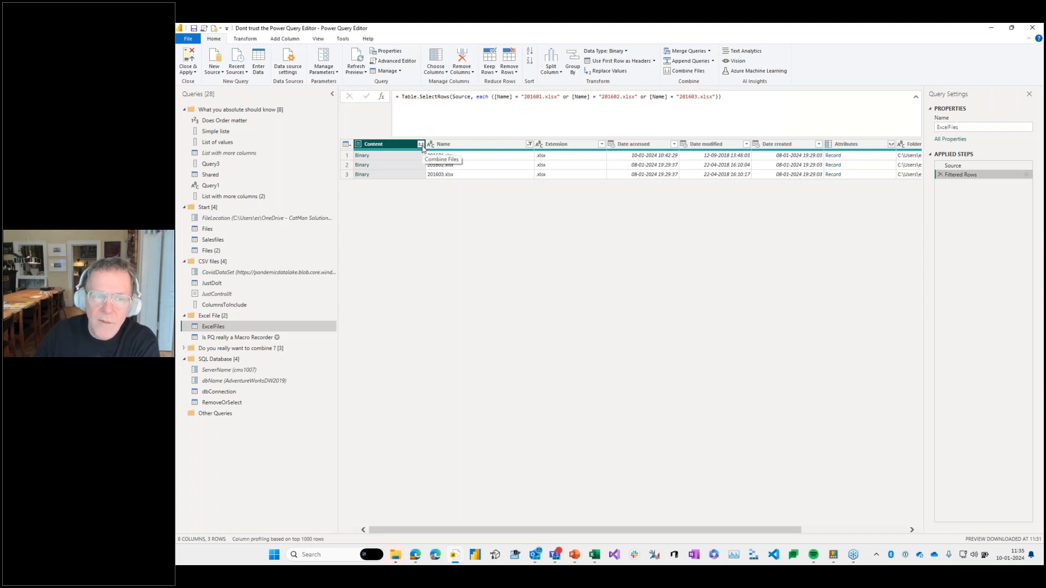
Combine the filtered Excel files from the Content column, using the first file as sample and extracting Sheet1.
click(422, 144)
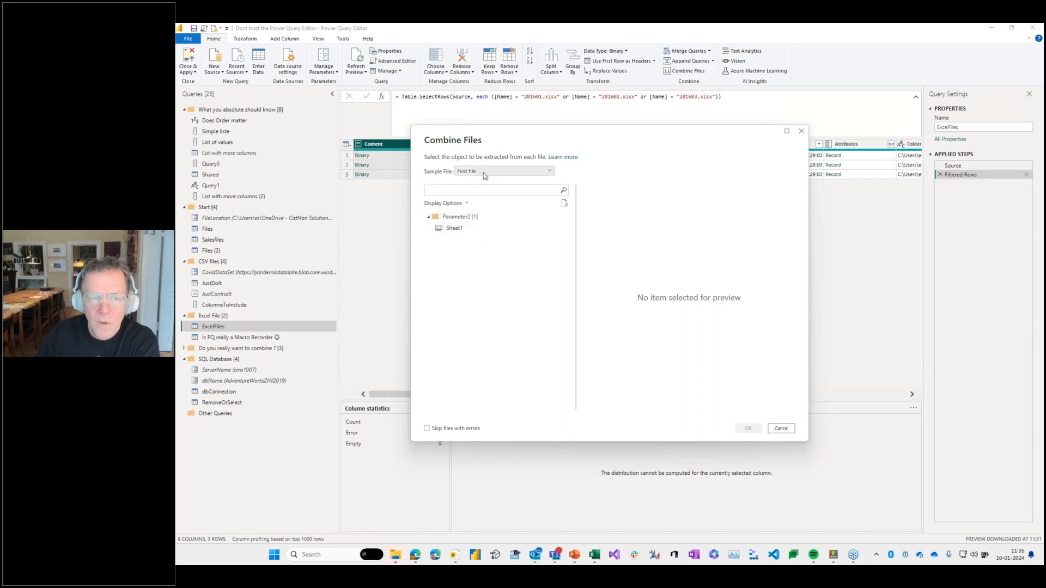
click(443, 231)
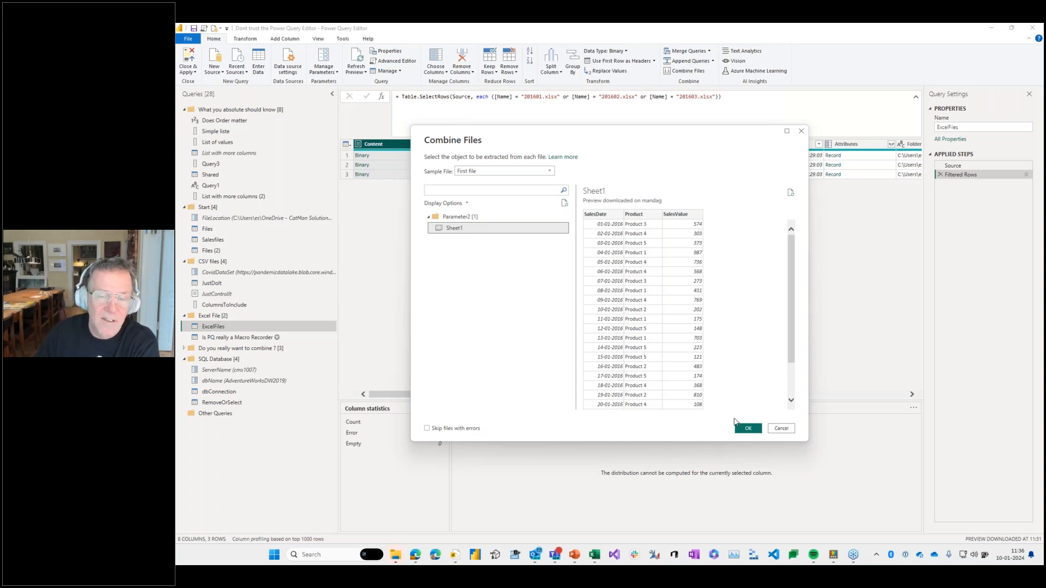
click(748, 429)
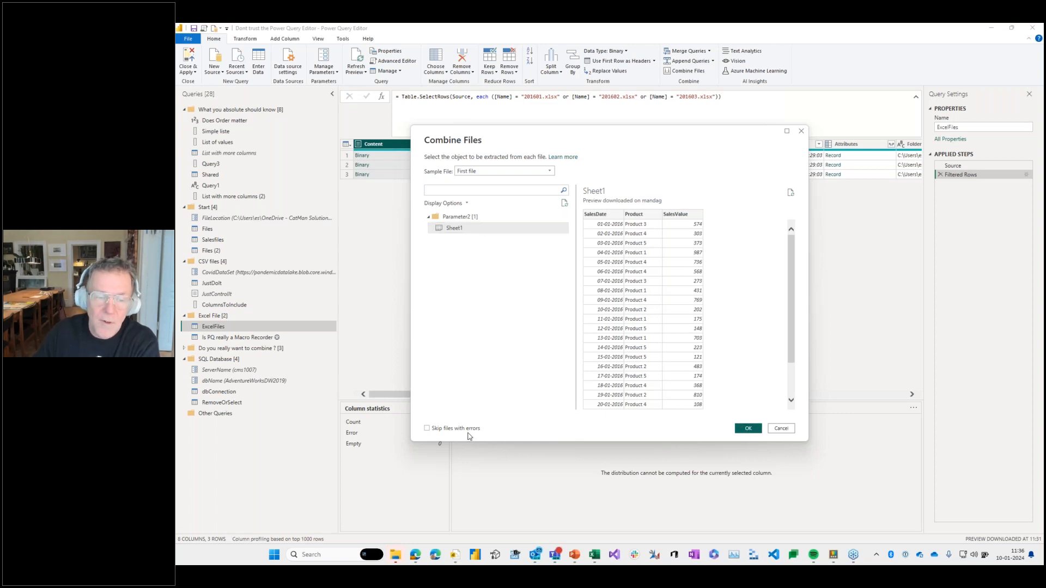
click(741, 430)
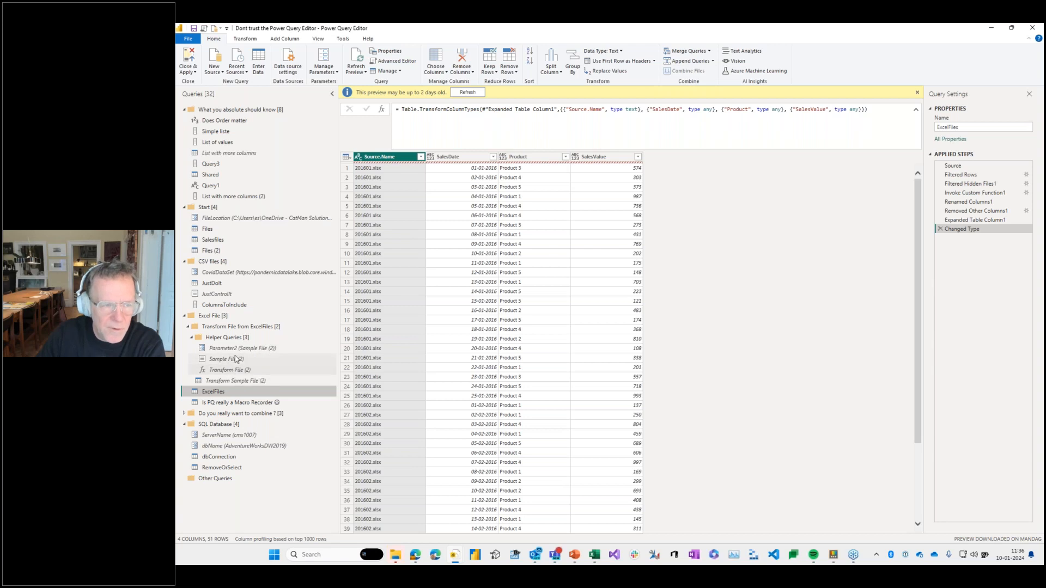
Examine the Transform File (2) function's code and how ExcelFiles calls it on Content in the Invoke Custom Function1 step.
click(236, 370)
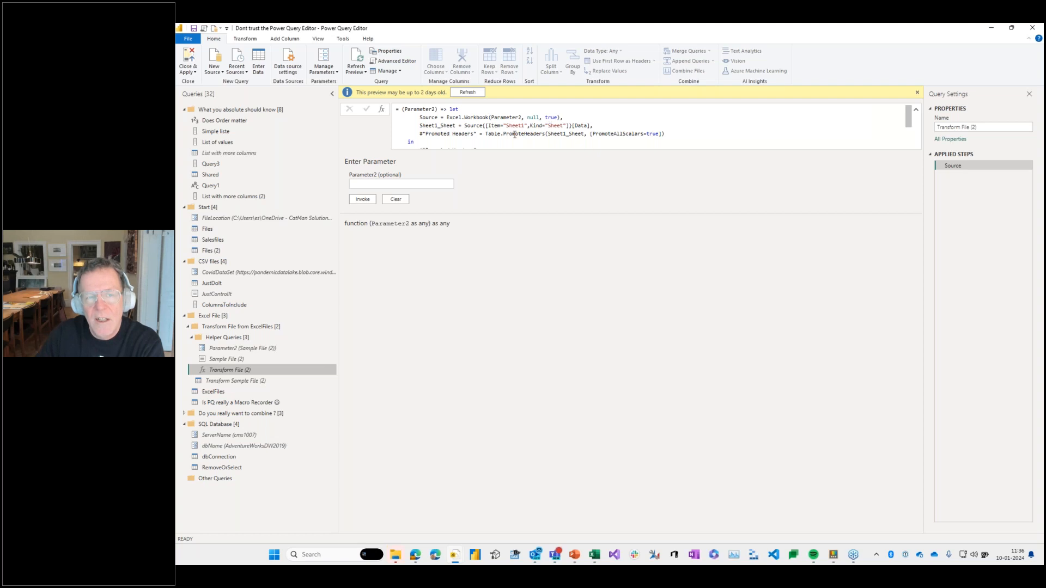
scroll(522, 127, down, 3)
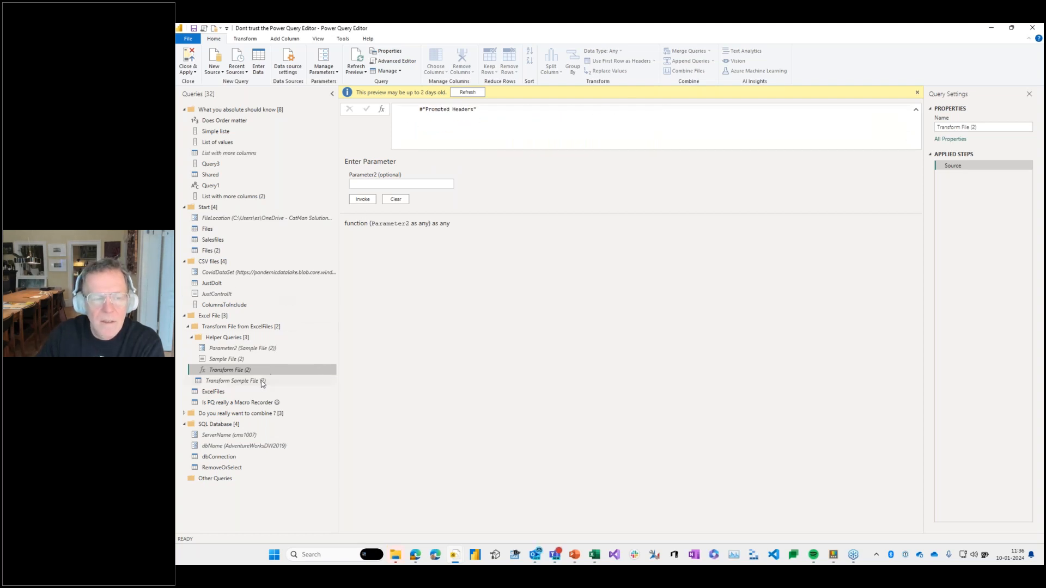
click(234, 394)
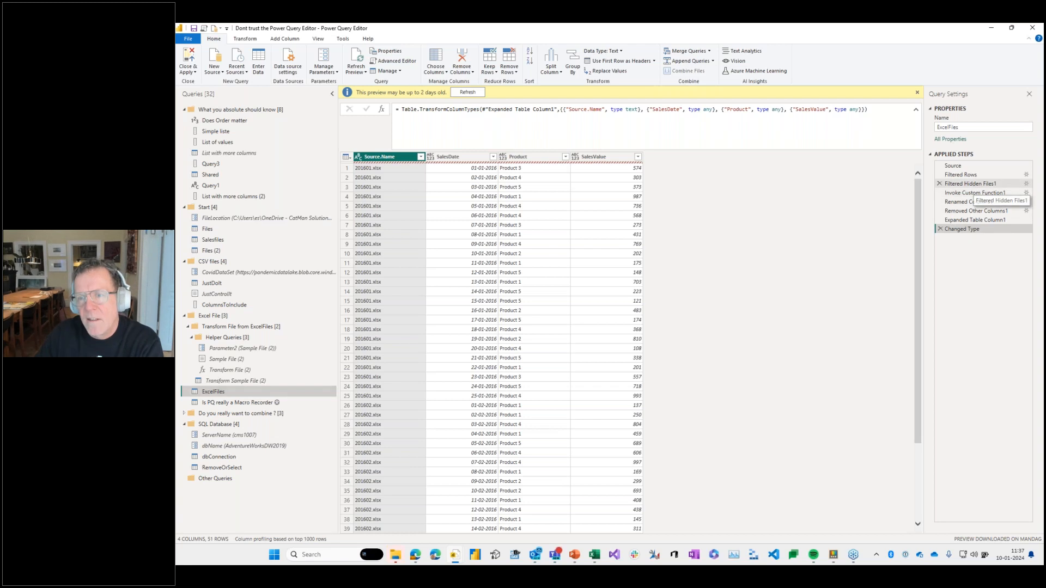
click(976, 184)
click(974, 193)
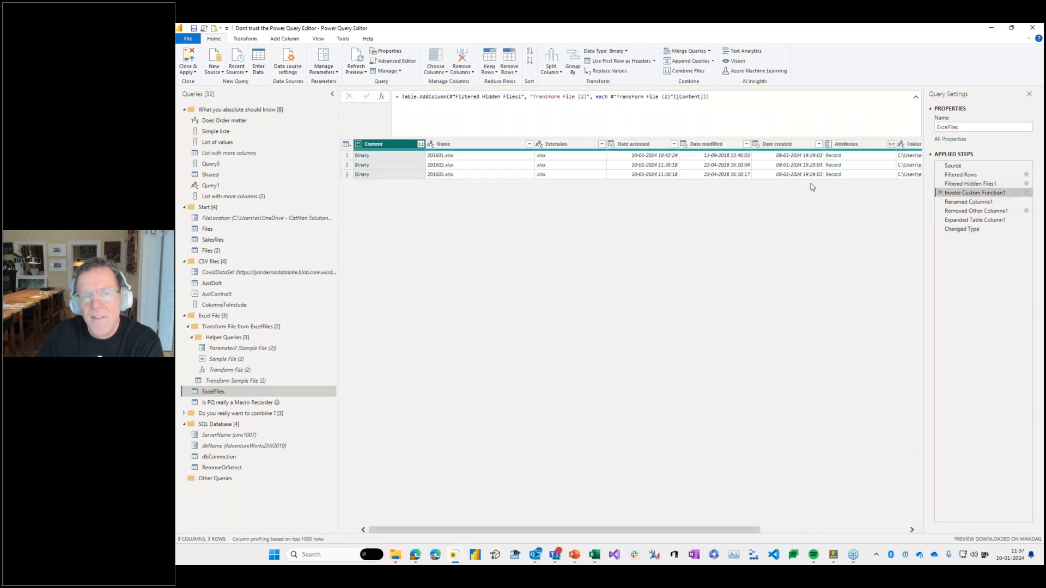
drag(596, 97, 714, 99)
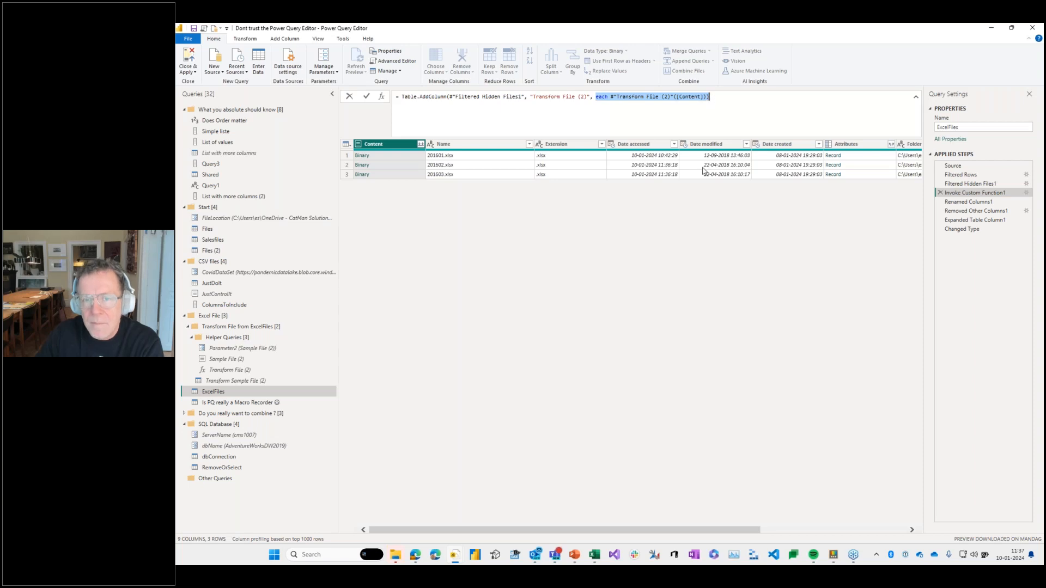
Inspect the Renamed Columns1 and Removed Other Columns1 steps, previewing the Transform File (2) result for 201603.xlsx.
click(977, 203)
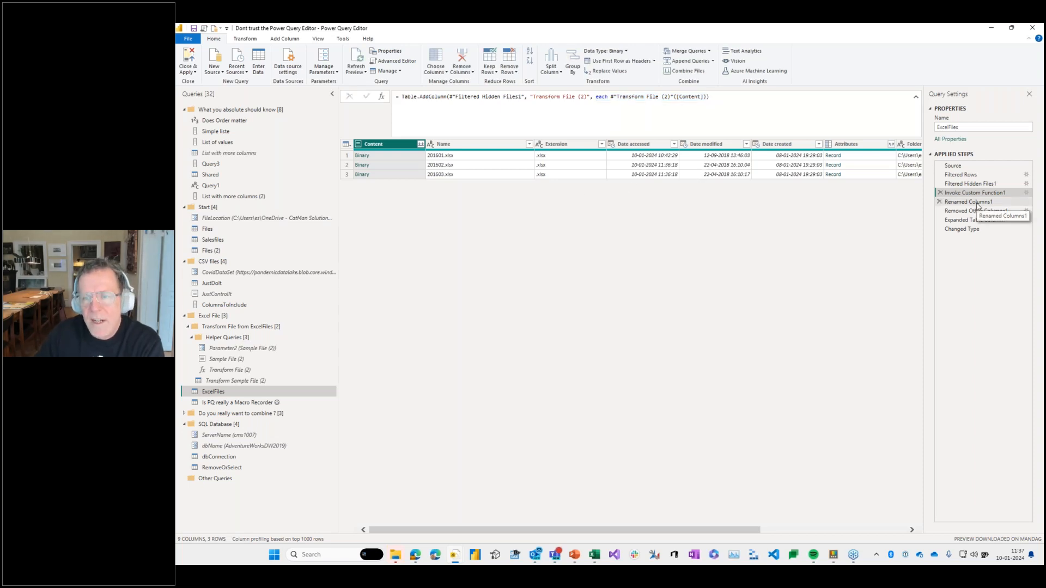
click(975, 211)
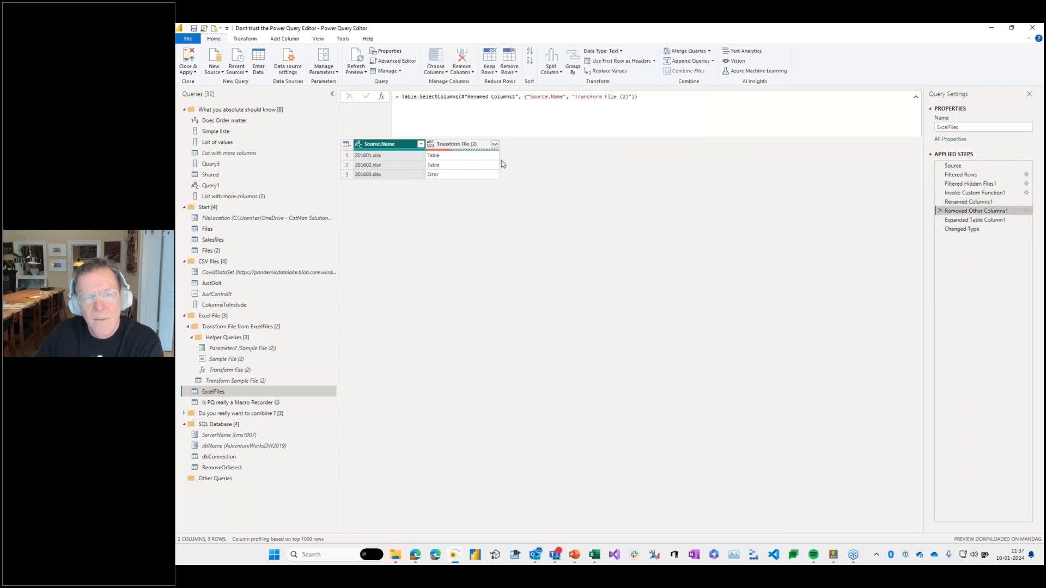
click(472, 175)
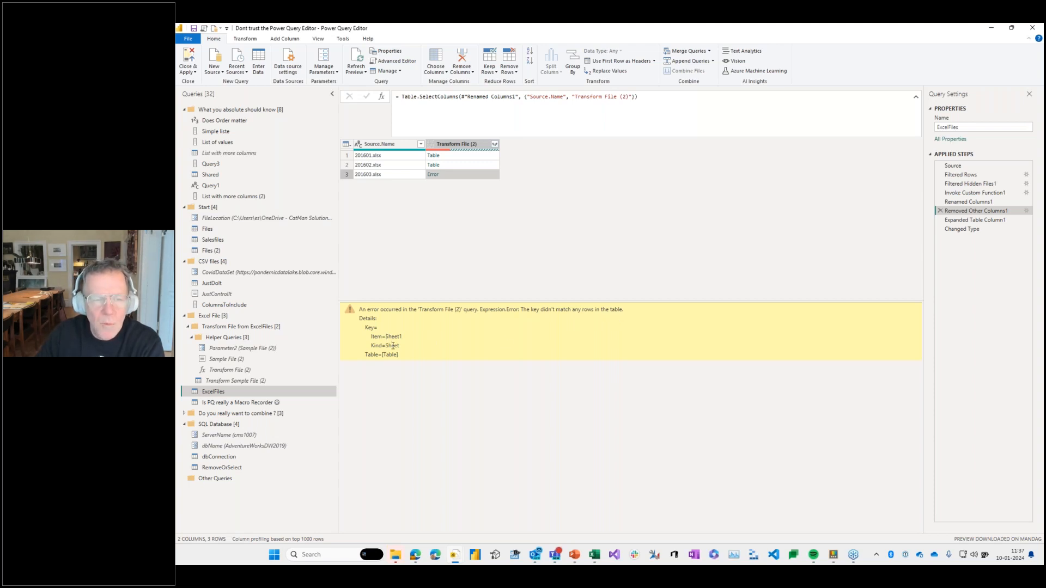
click(972, 204)
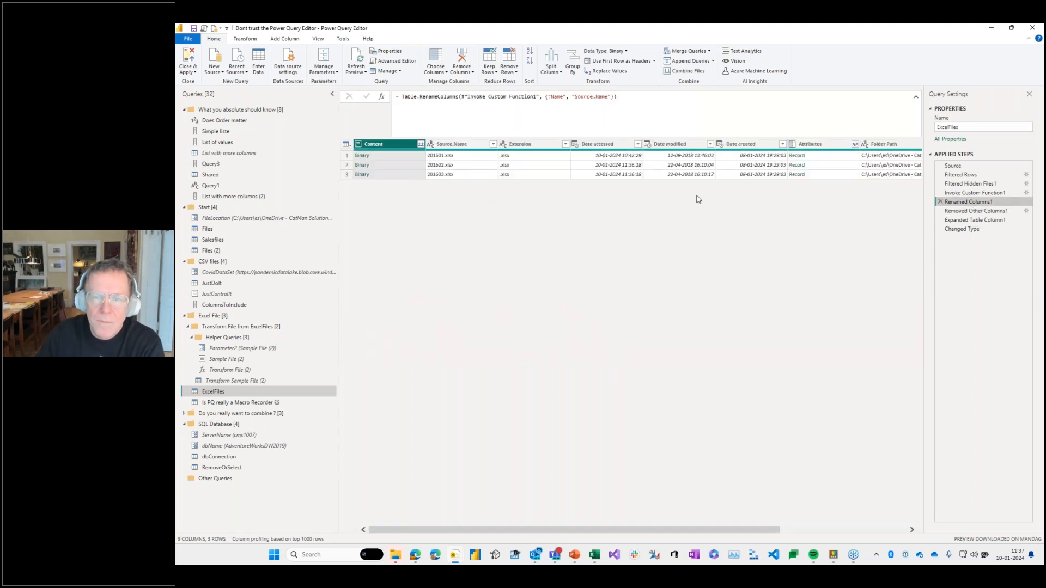
click(975, 211)
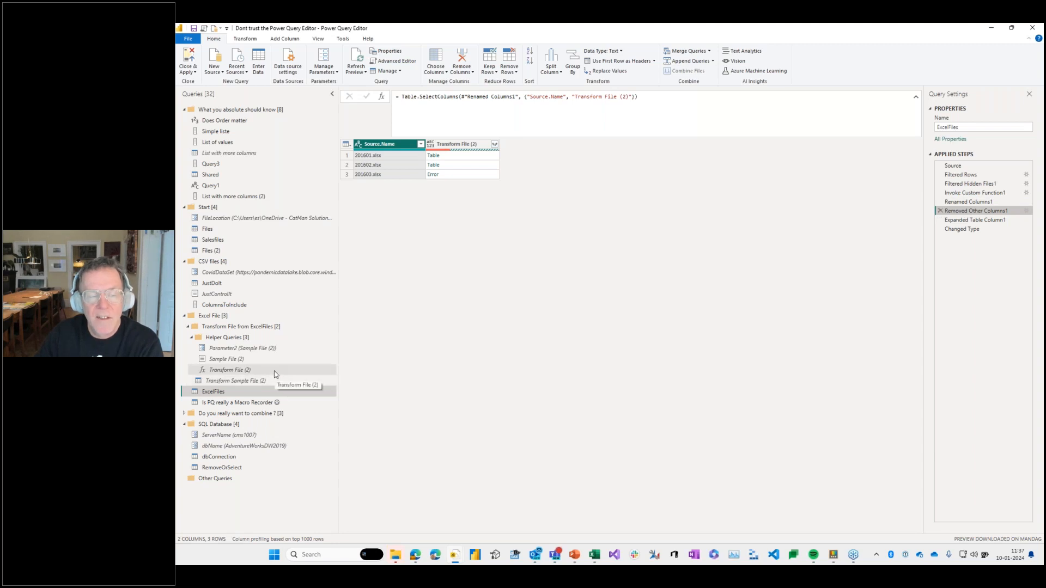
Check which query the Parameter2 helper parameter uses as its current value.
click(275, 351)
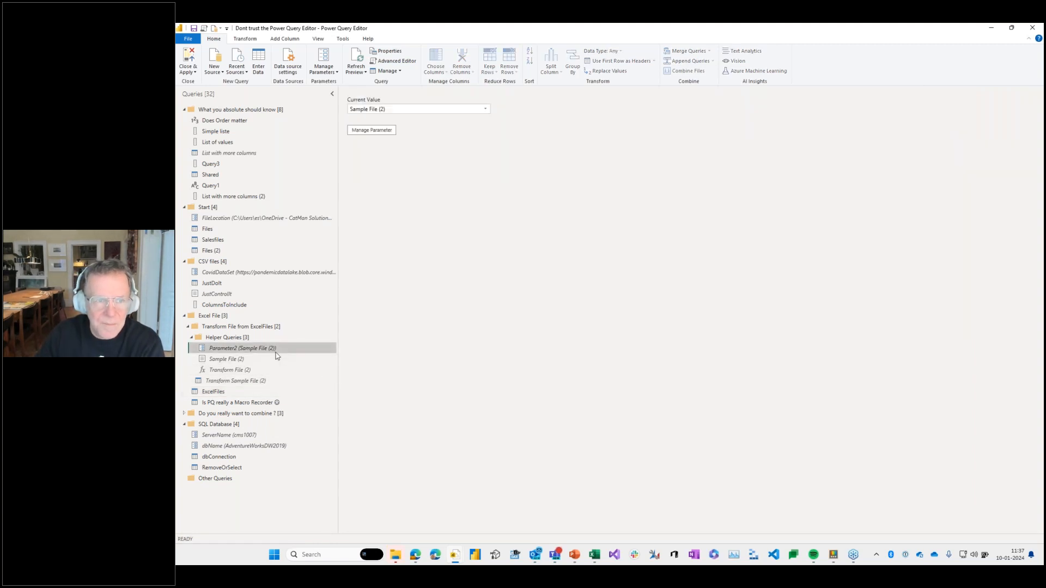
click(461, 110)
click(542, 122)
Set the row index in Sample File (2)'s Navigation1 formula to 2 and delete the automatically added Imported Excel Workbook step.
click(258, 360)
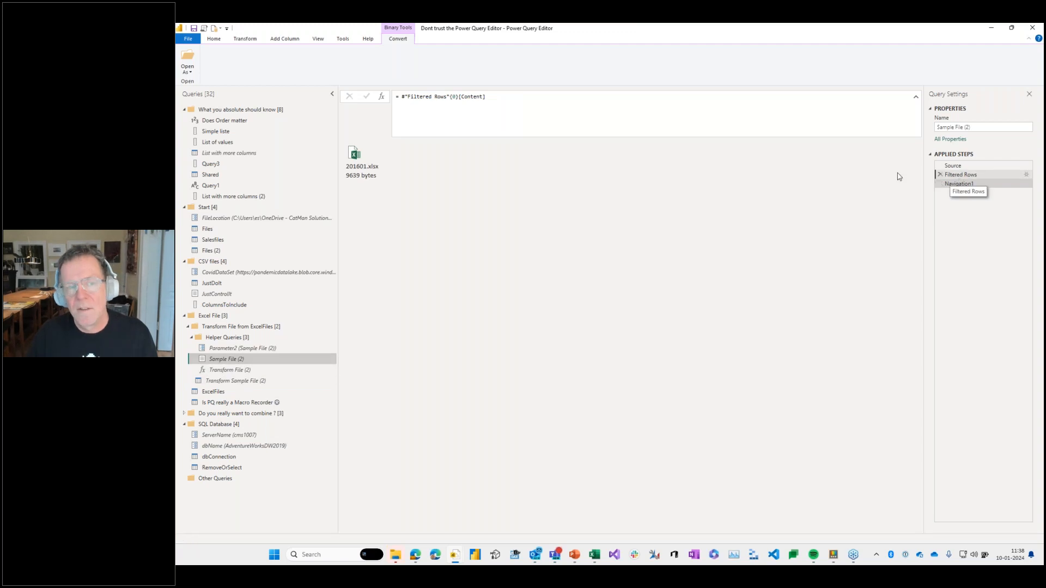
click(952, 175)
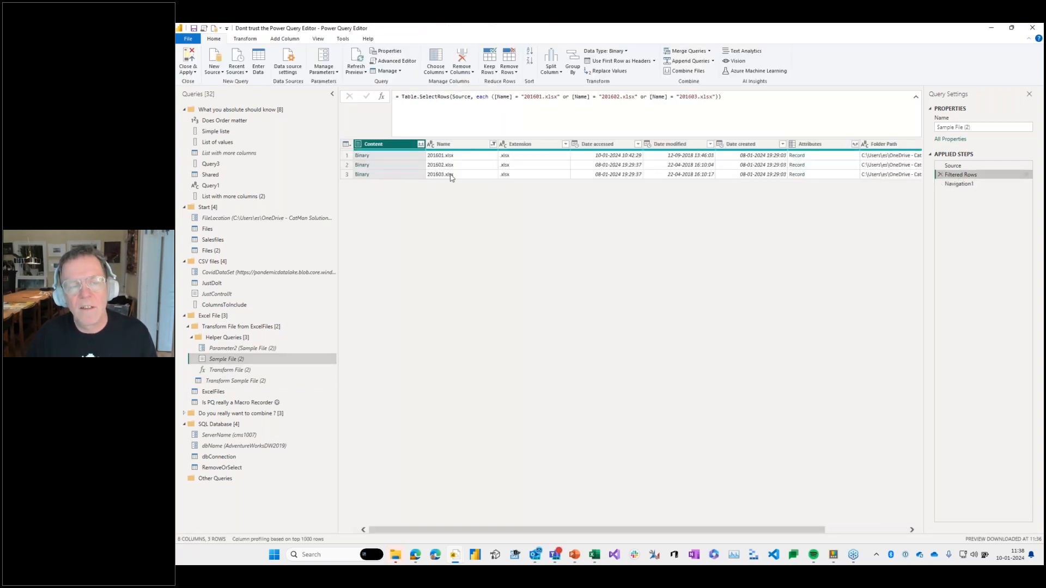
click(959, 184)
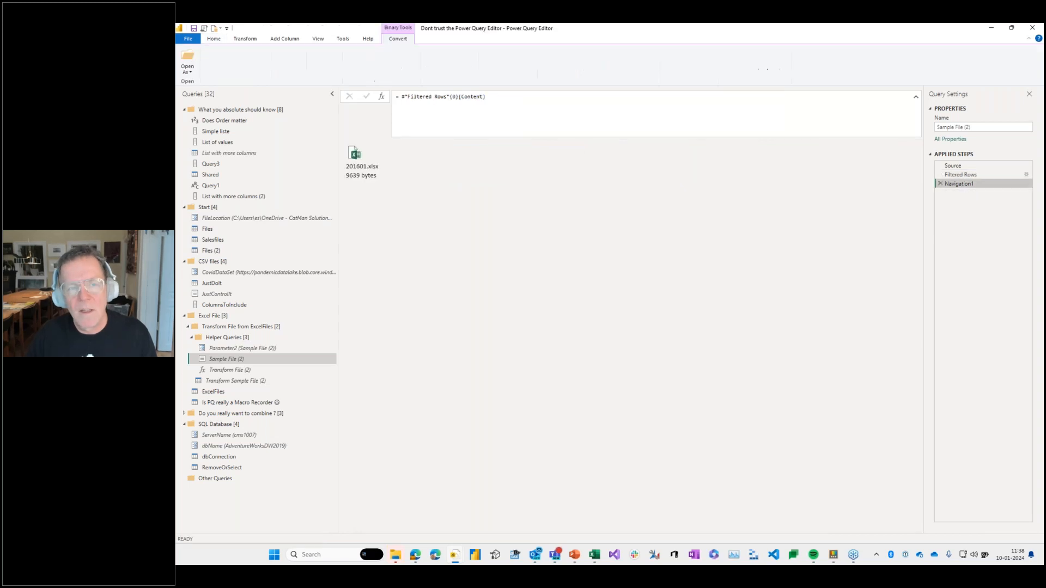
double_click(456, 97)
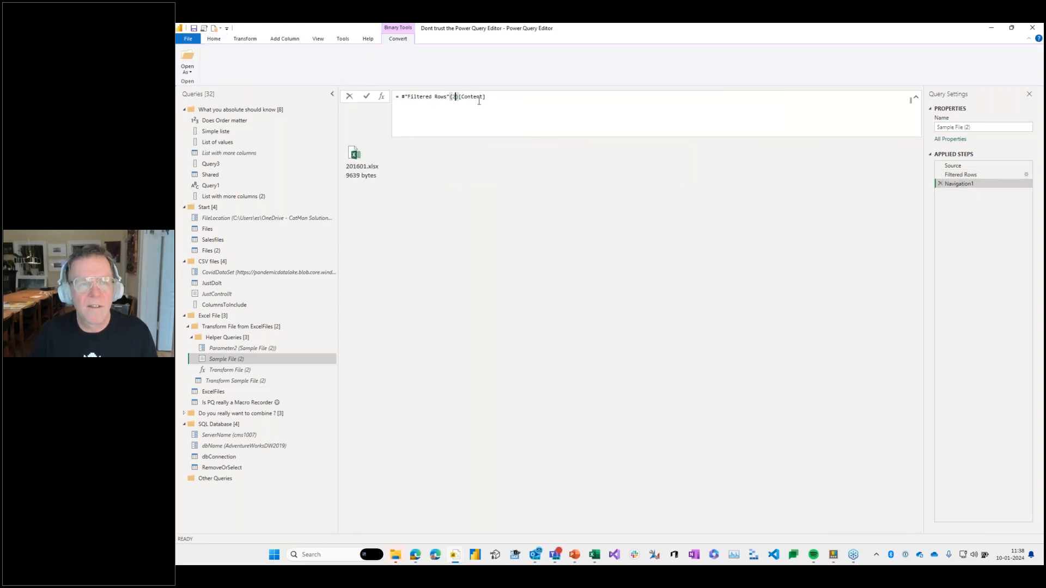
text(2)
double_click(471, 97)
key(Return)
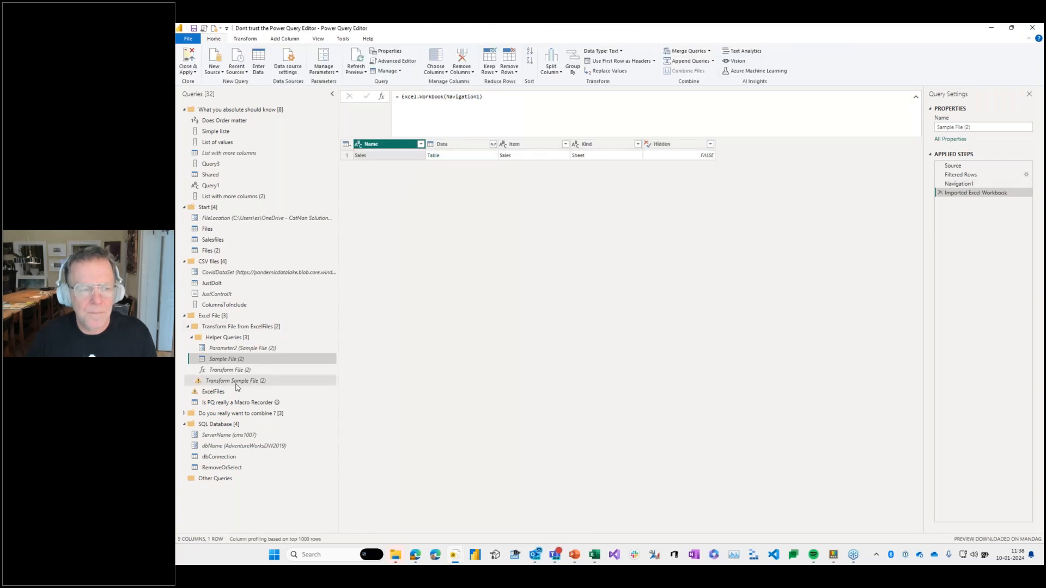
click(940, 193)
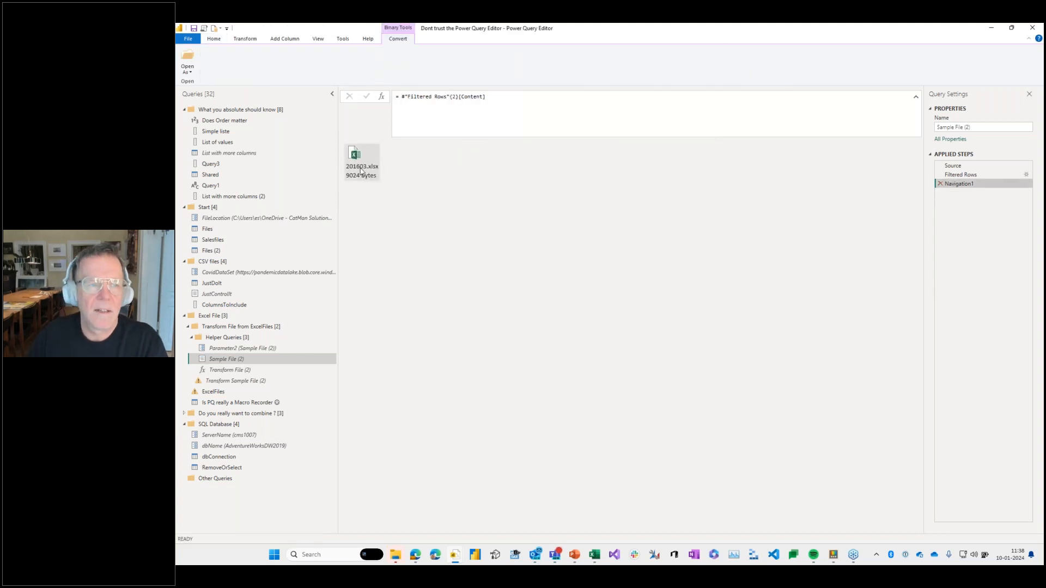
Examine Transform Sample File (2), comparing the Item and Kind lookup in its Navigation step with the sheet row in Source.
click(244, 382)
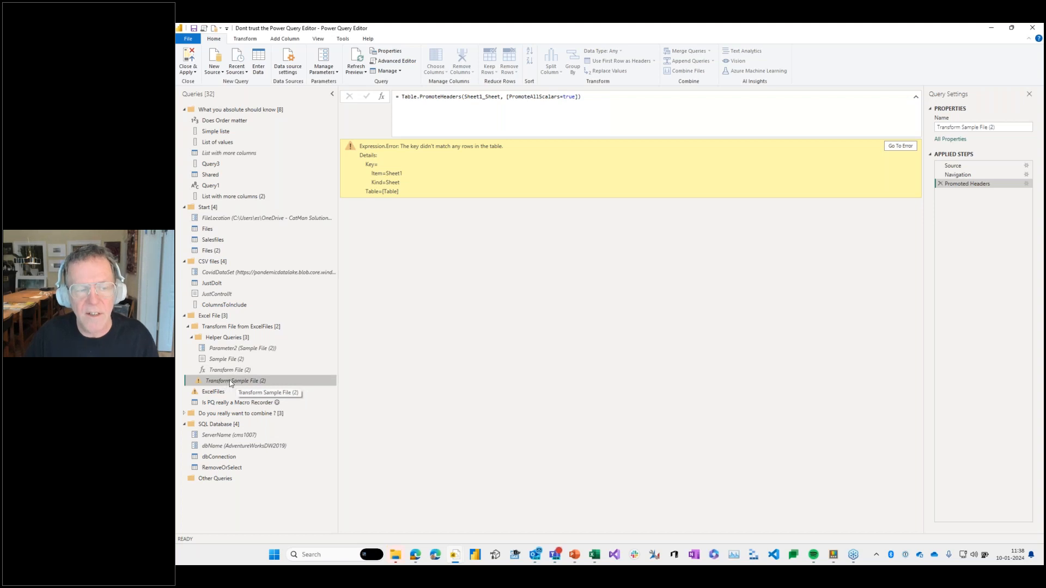
click(957, 175)
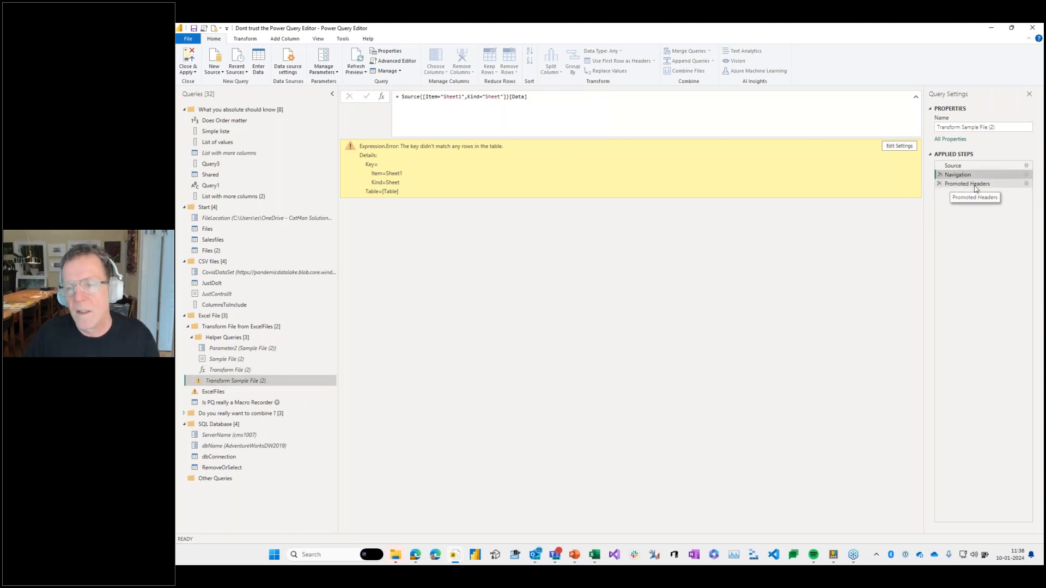
drag(423, 97, 504, 95)
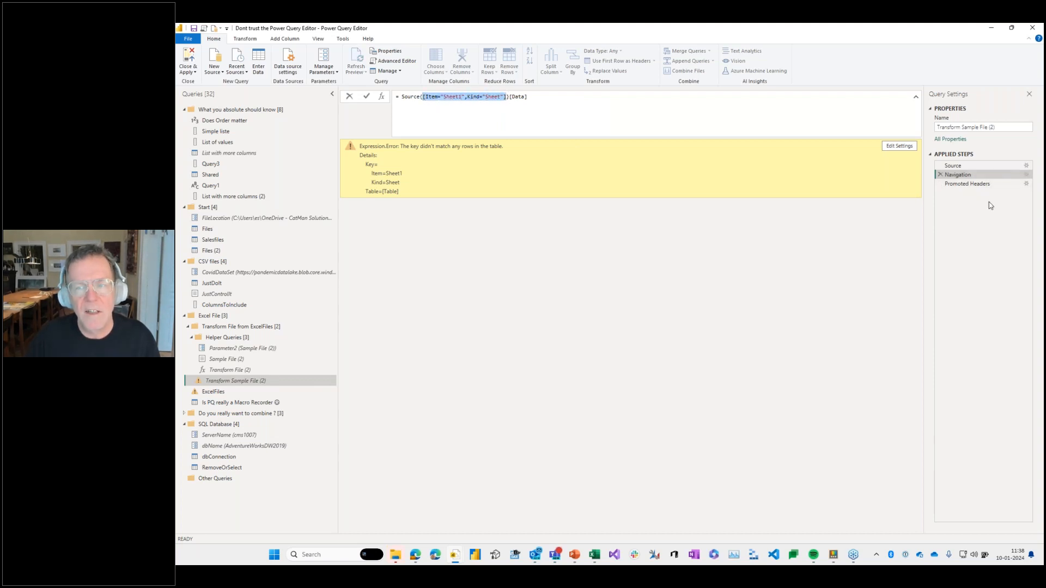
click(982, 166)
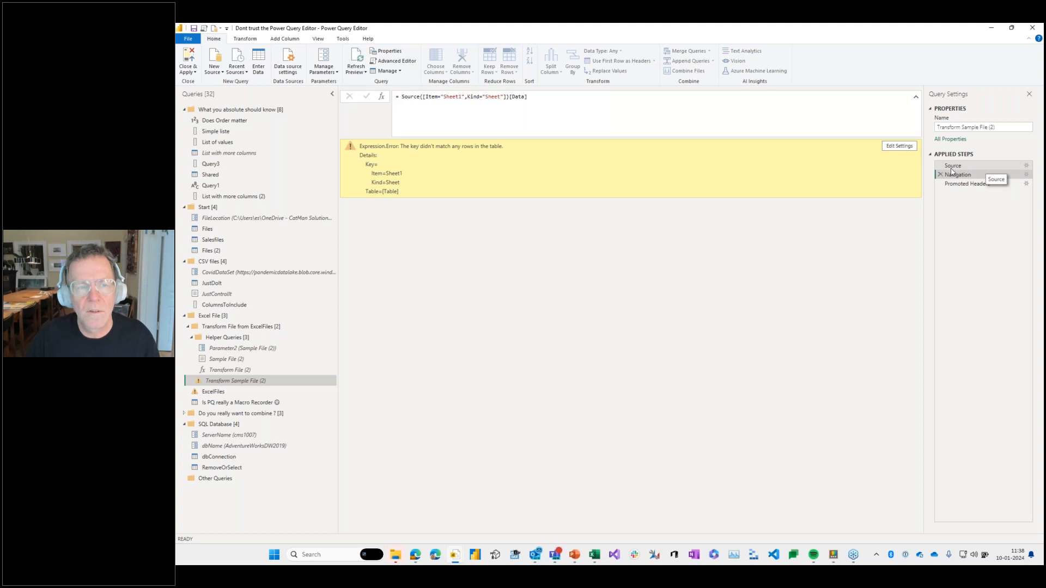
click(953, 166)
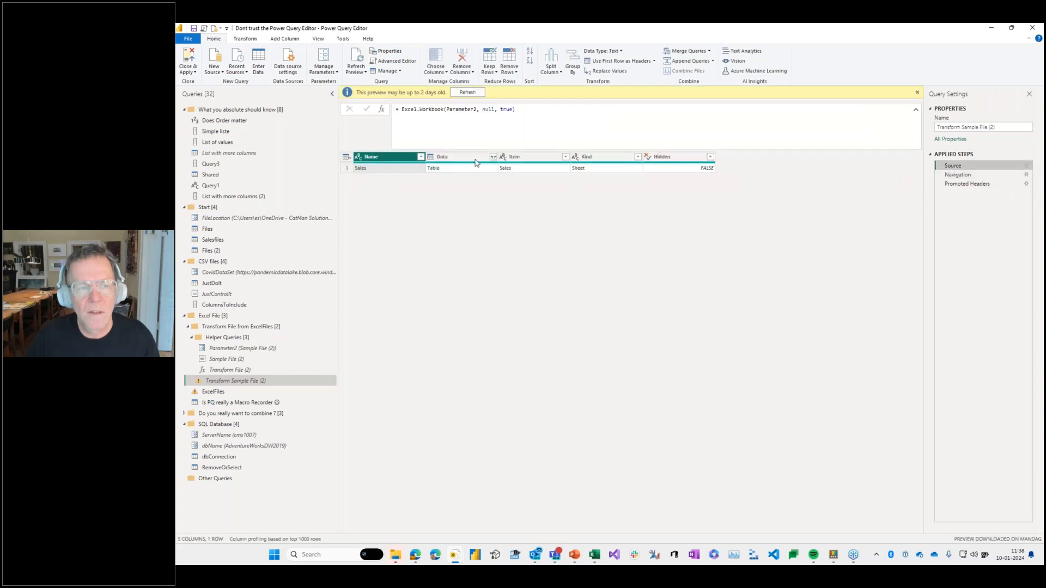
Replace the hard-coded Item and Kind lookup in Transform Sample File (2)'s Navigation step with row index 0.
click(525, 170)
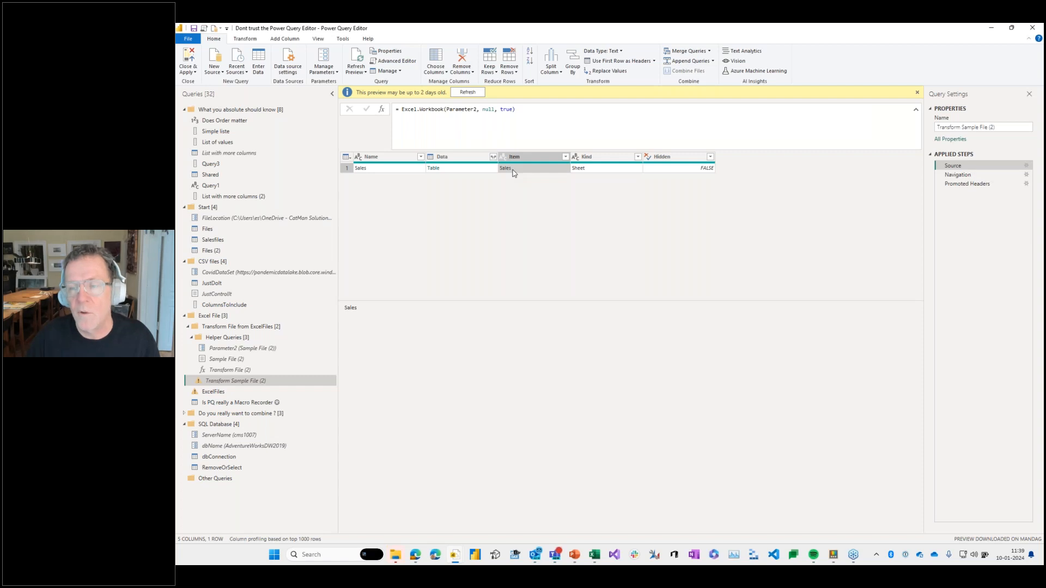
click(958, 175)
click(452, 97)
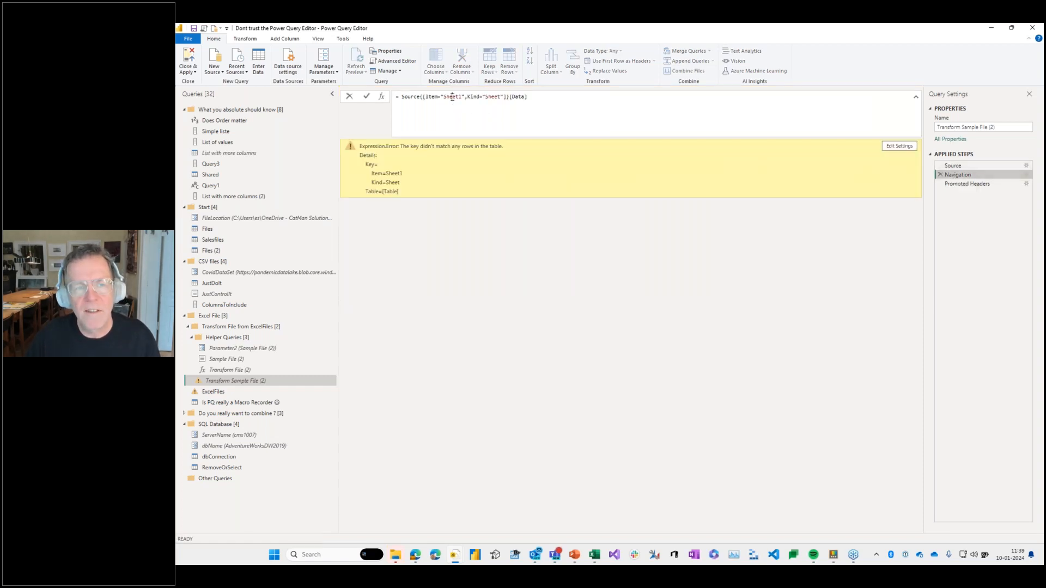
double_click(453, 97)
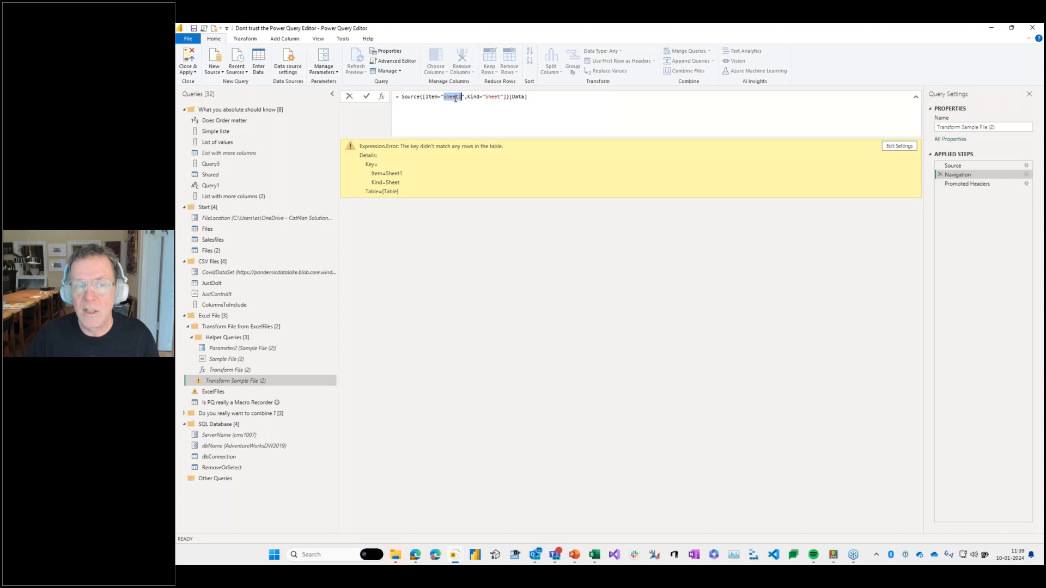
drag(424, 96, 506, 96)
text(0)
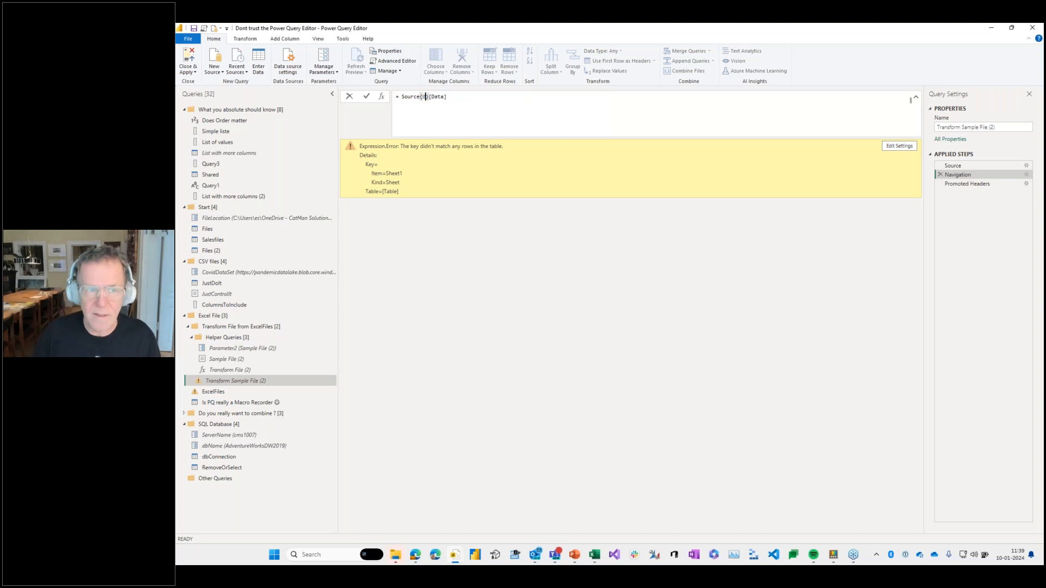
key(Return)
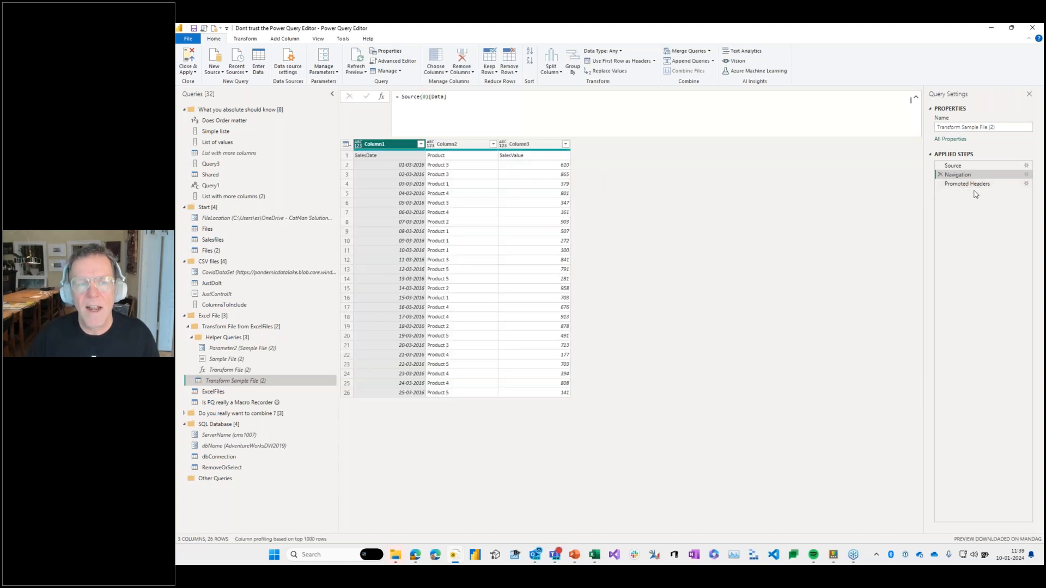
Check the Promoted Headers result, the combined ExcelFiles query and the Is PQ really a Macro Recorder query.
click(980, 185)
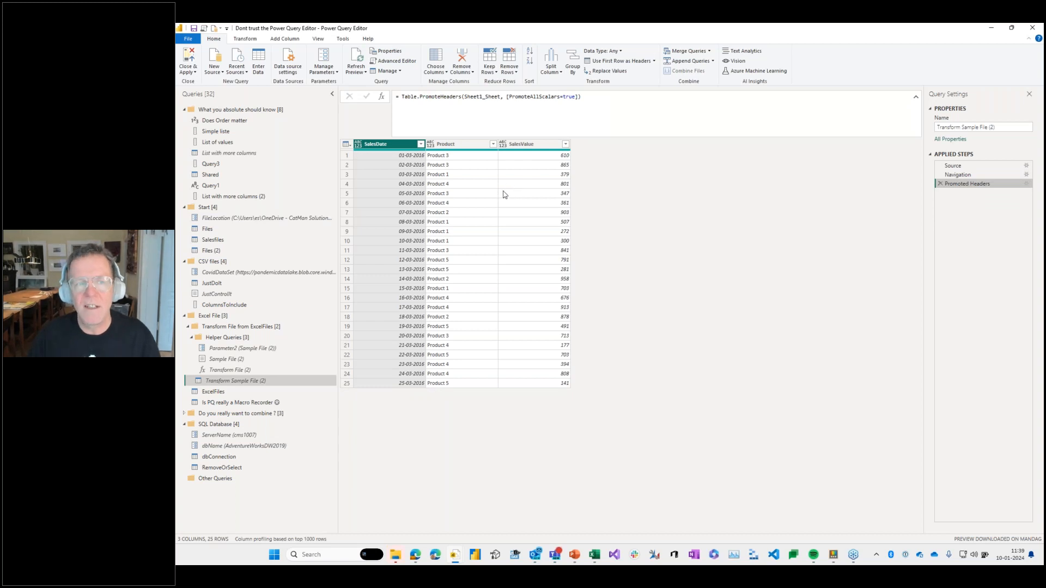
click(251, 392)
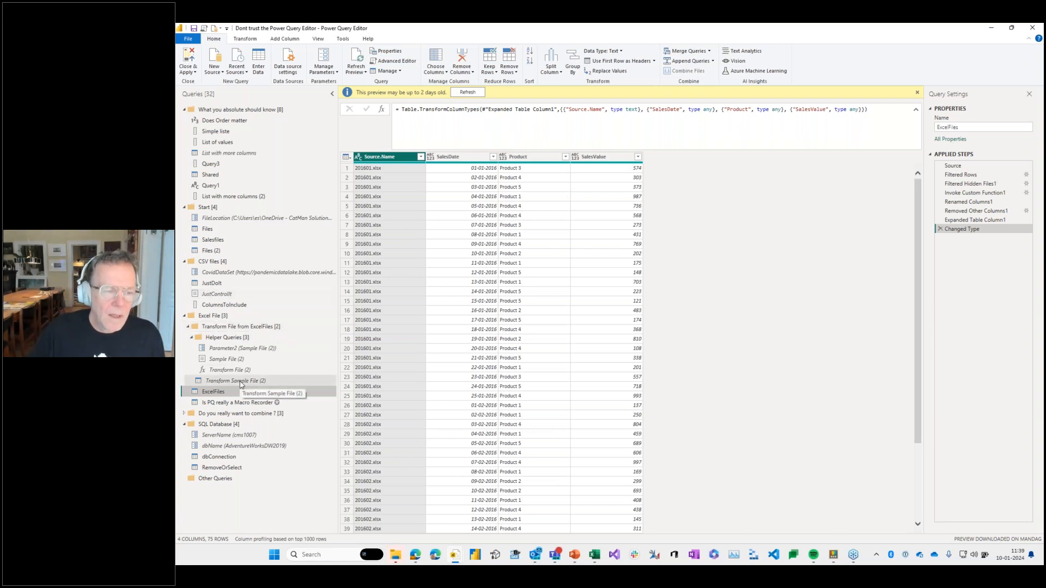
click(240, 403)
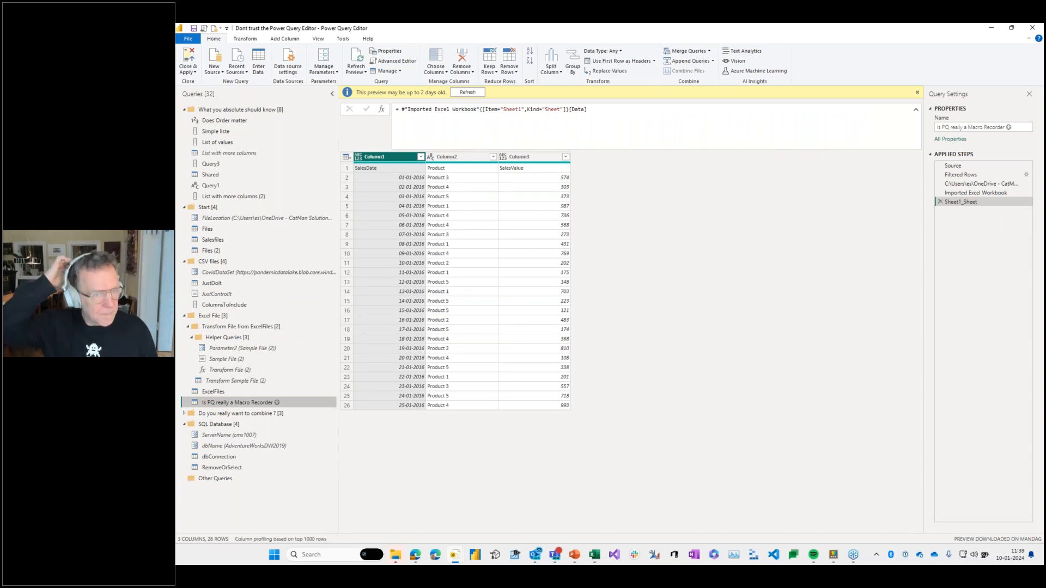
Collapse the Excel File group and add a SQL Server source using the ServerName and dbName parameters in Import mode.
click(184, 316)
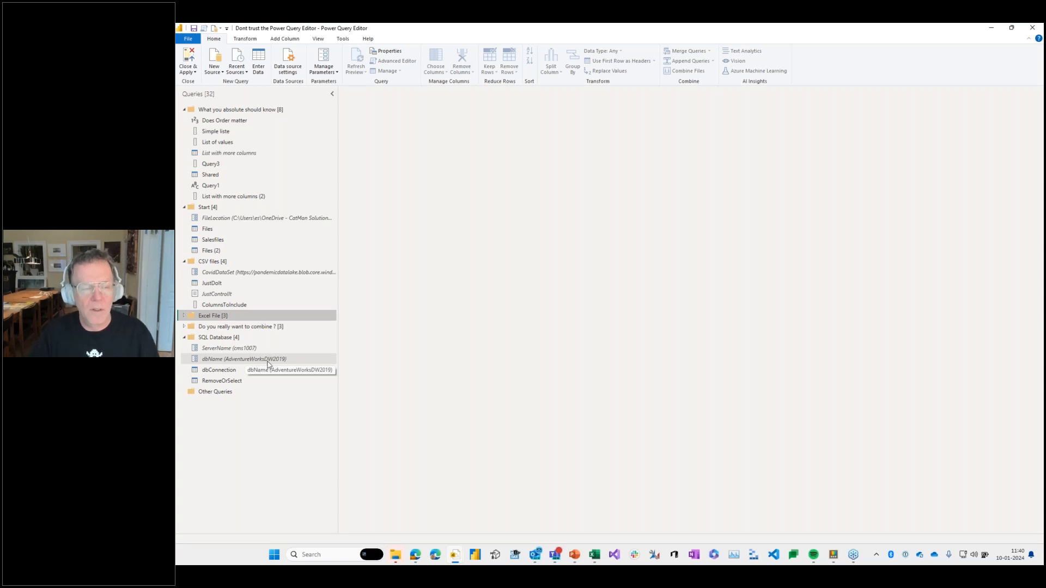
click(255, 338)
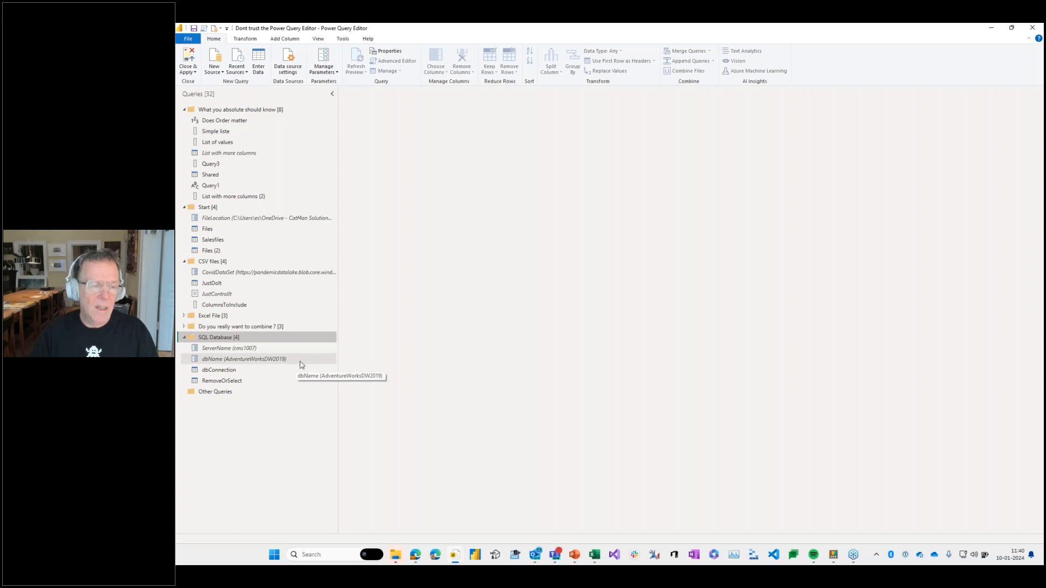
click(223, 75)
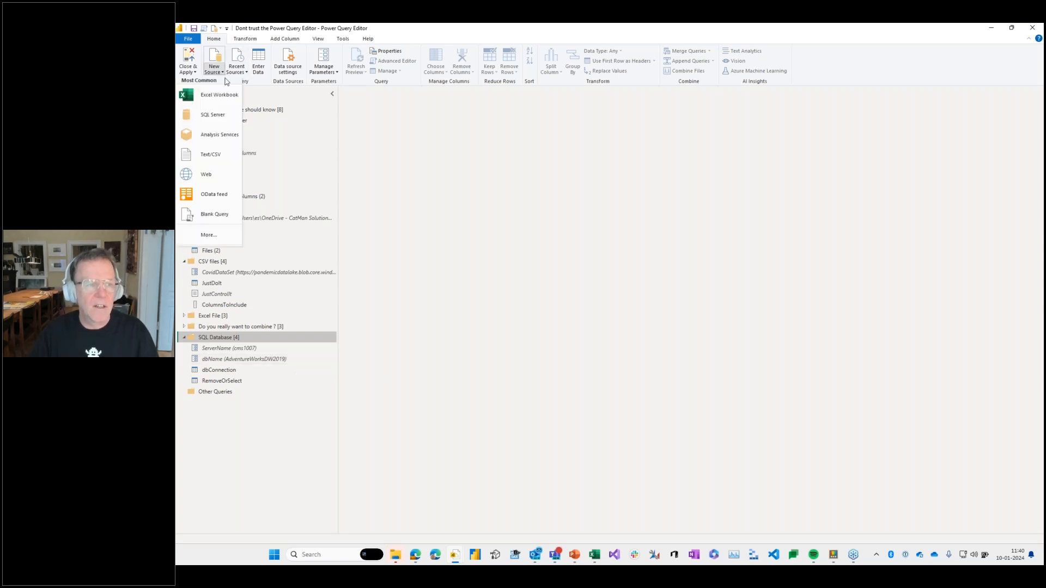
click(228, 116)
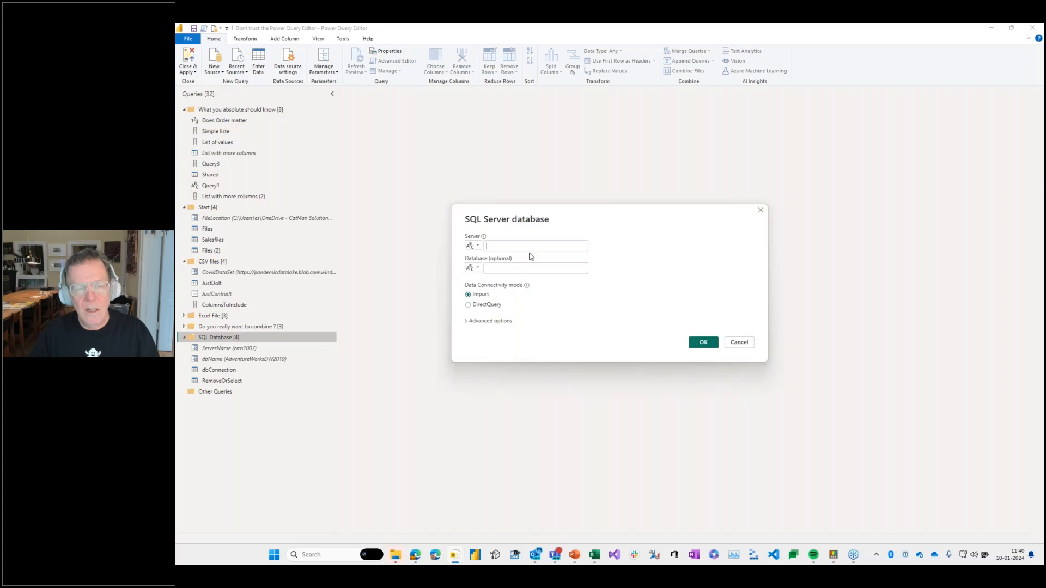
click(473, 246)
click(488, 259)
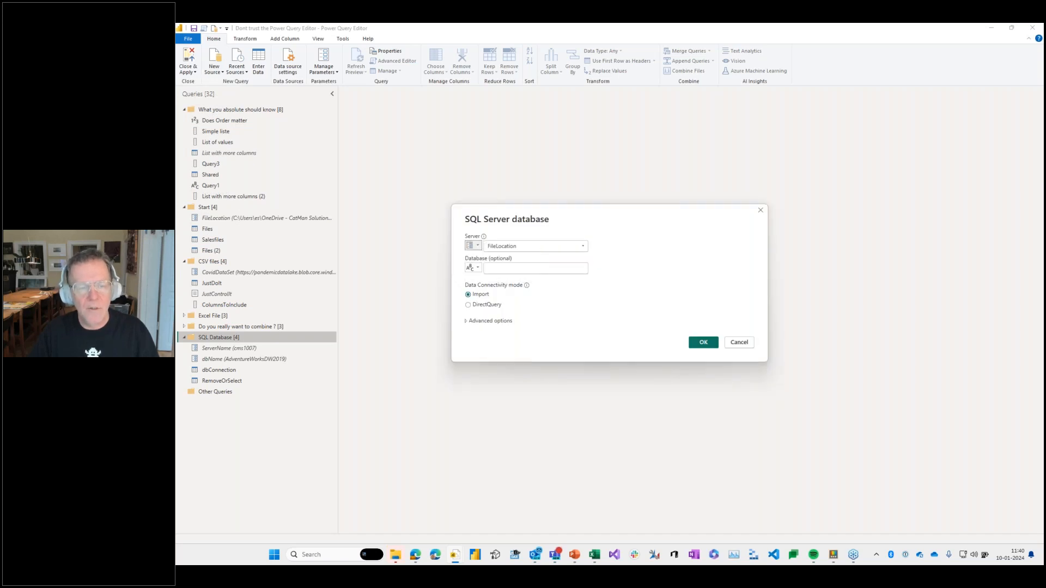
click(504, 247)
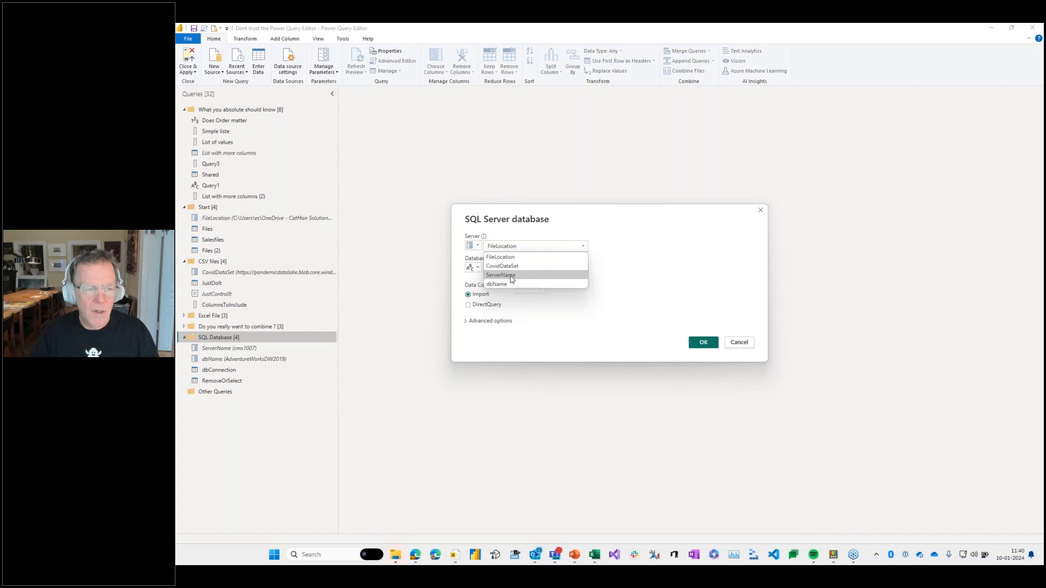
click(512, 276)
click(473, 268)
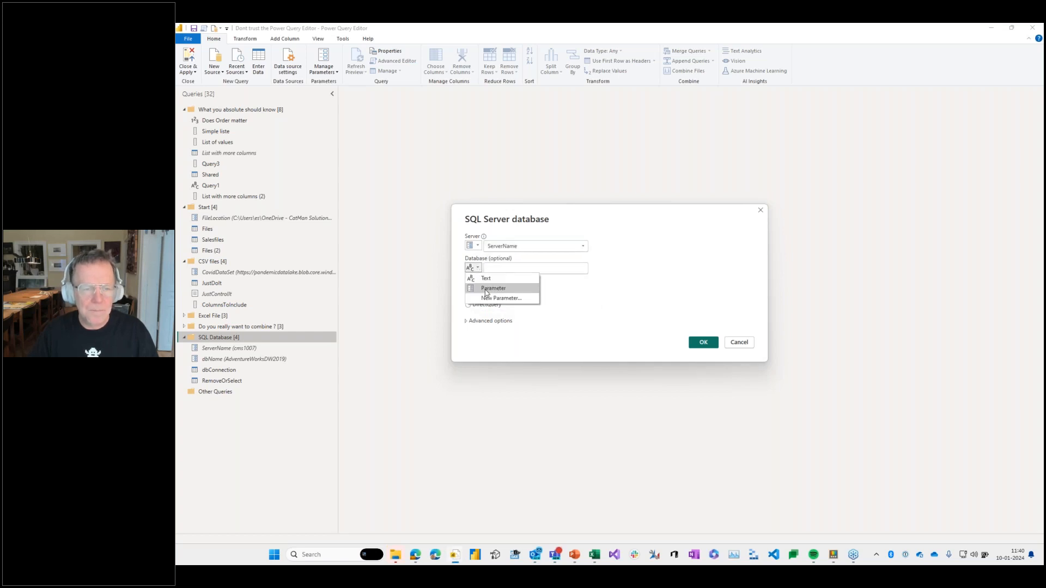
click(486, 288)
click(523, 268)
click(526, 309)
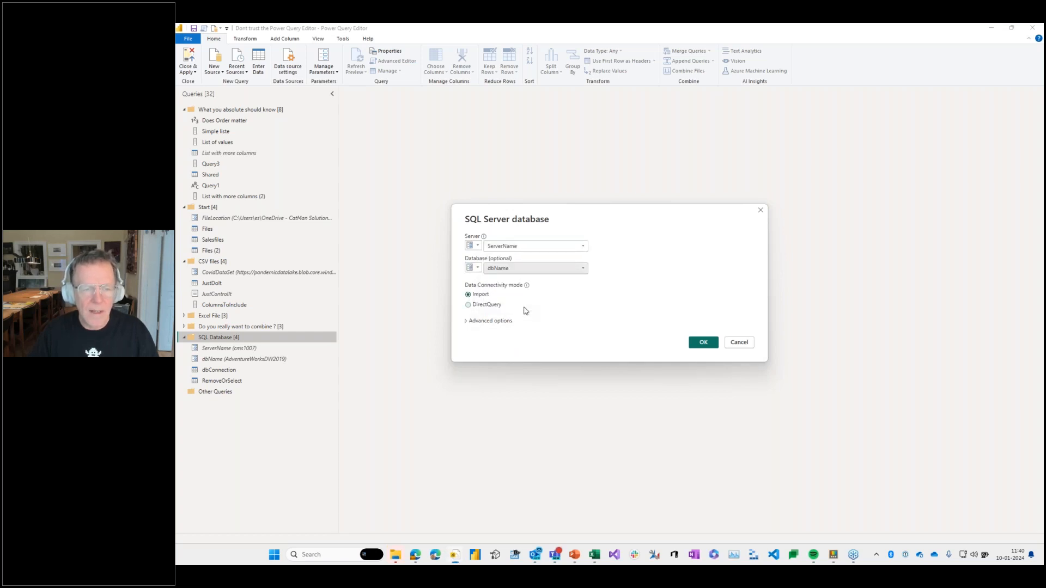
click(705, 343)
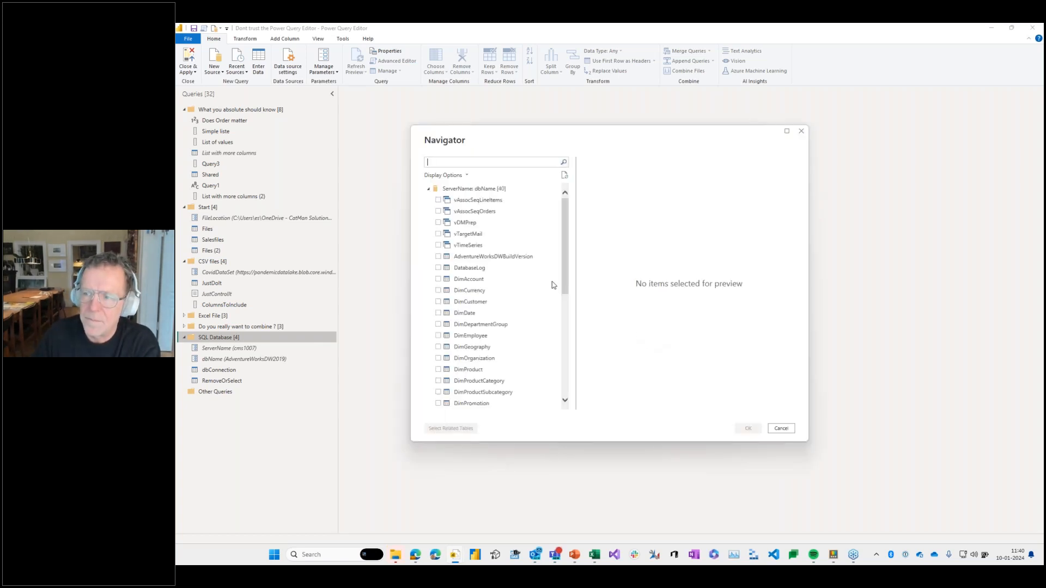
Choose the FactInternetSales table from the database and load it as a query for transformation.
scroll(523, 333, down, 3)
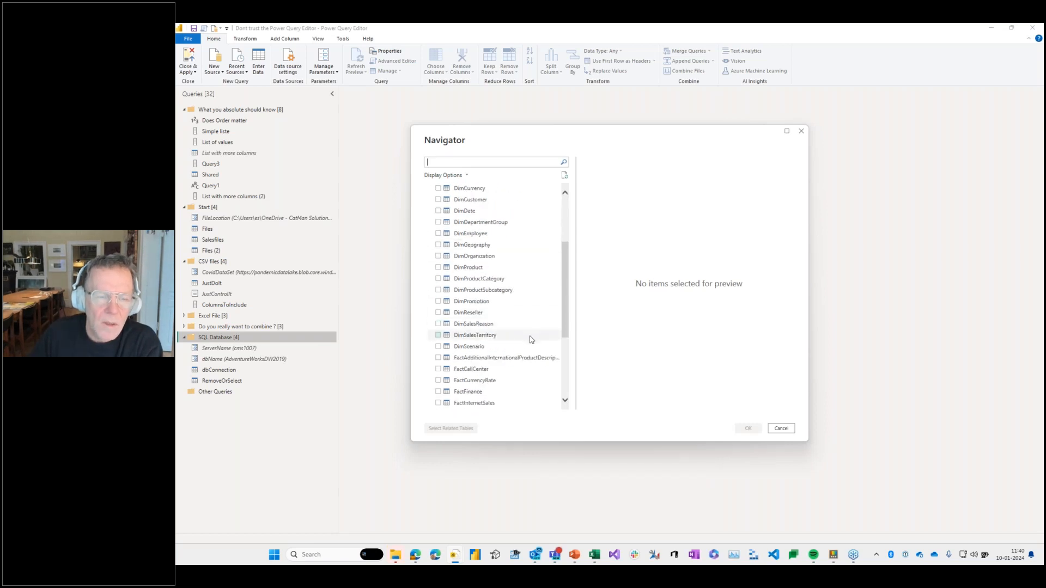
scroll(523, 340, down, 2)
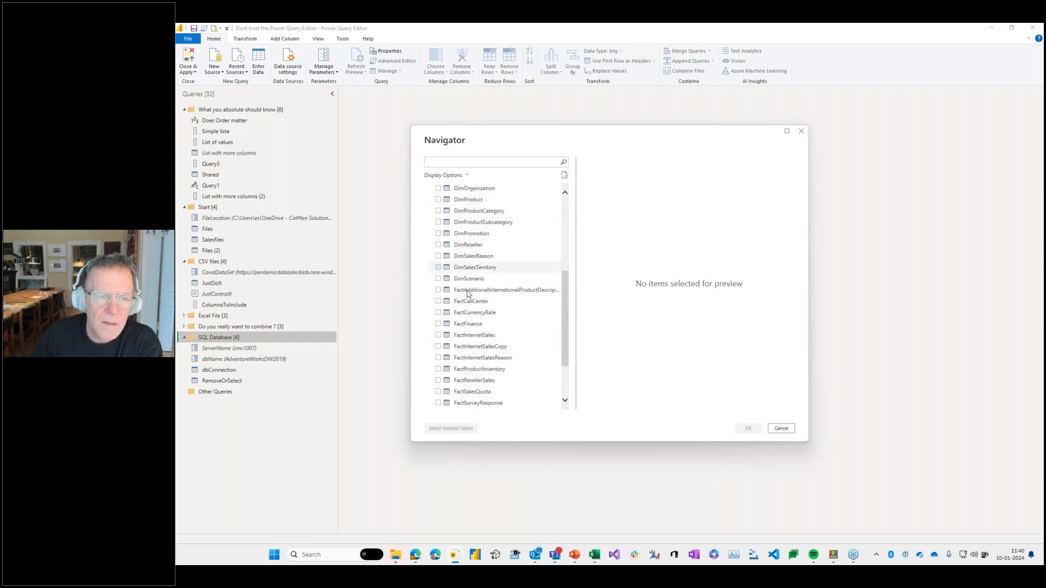
click(438, 335)
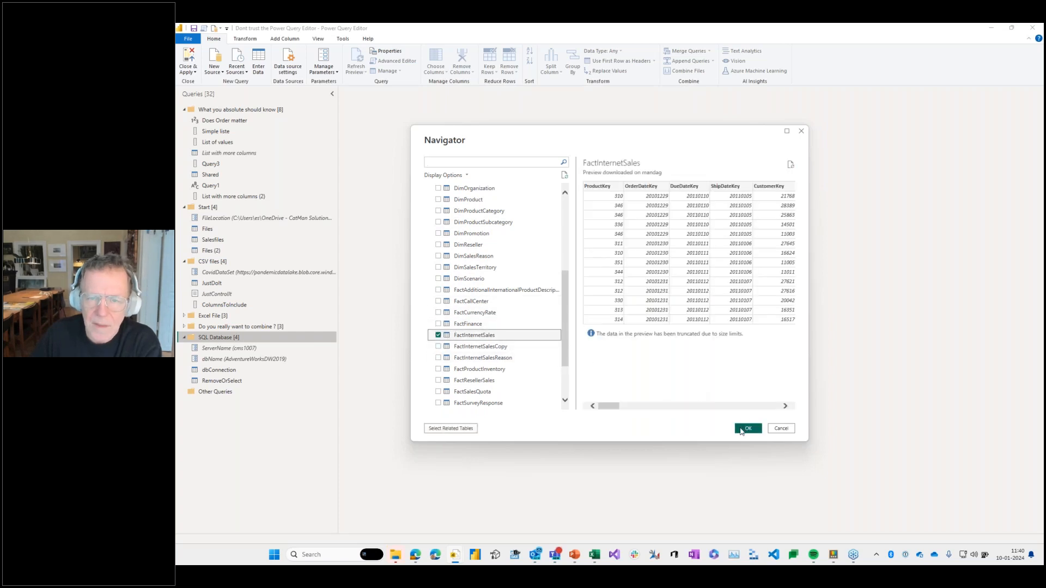
right_click(511, 333)
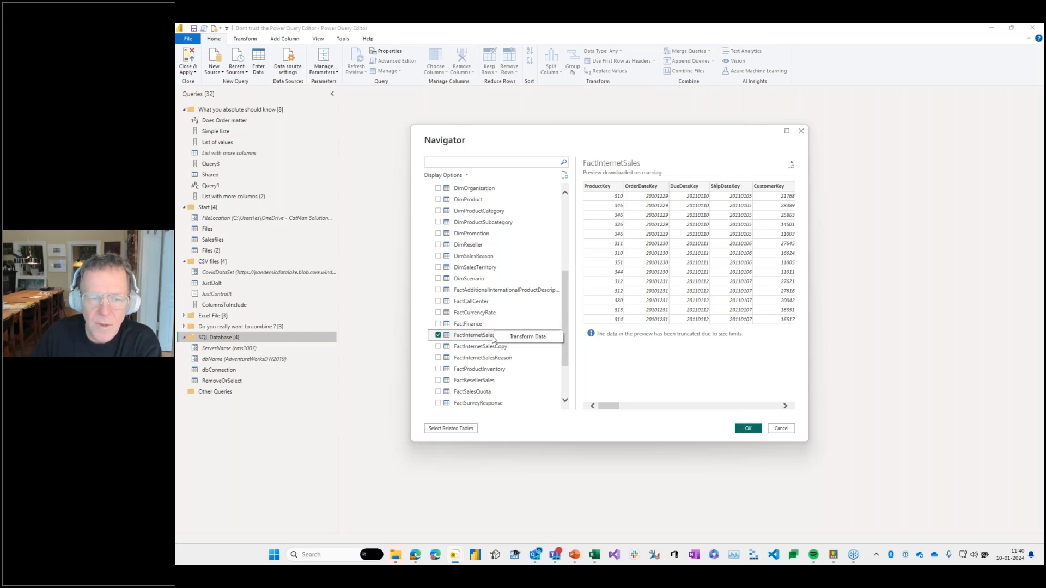
click(526, 336)
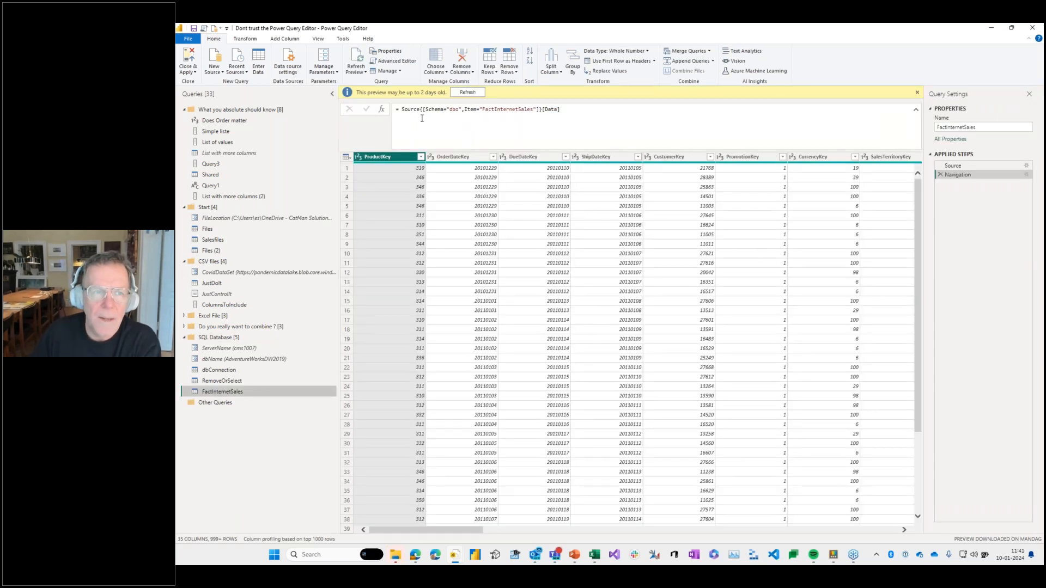
Examine the Sql.Database function and its parameter arguments in the FactInternetSales Source step.
click(955, 166)
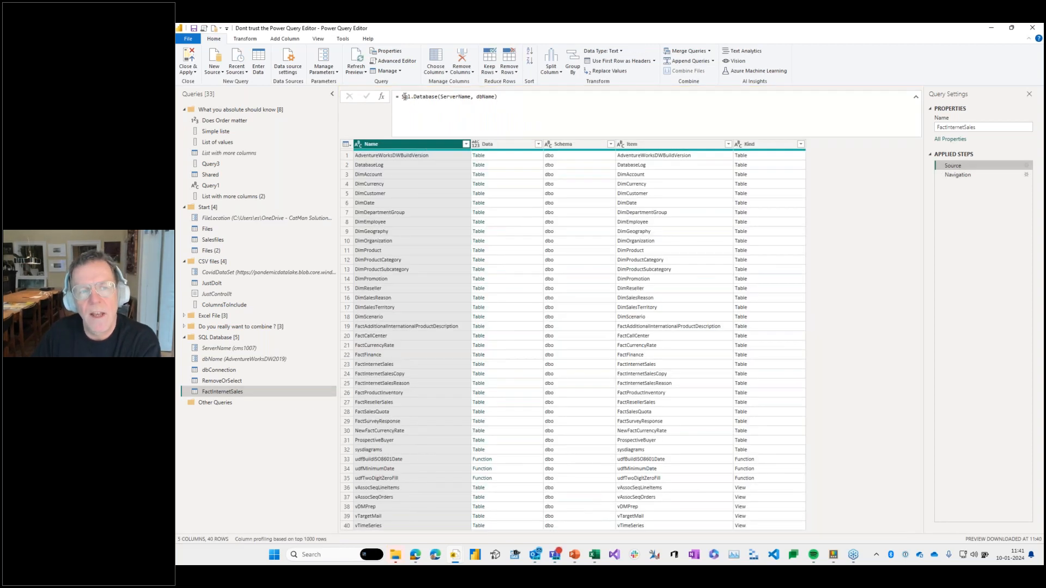
drag(403, 96, 471, 97)
click(489, 97)
double_click(488, 96)
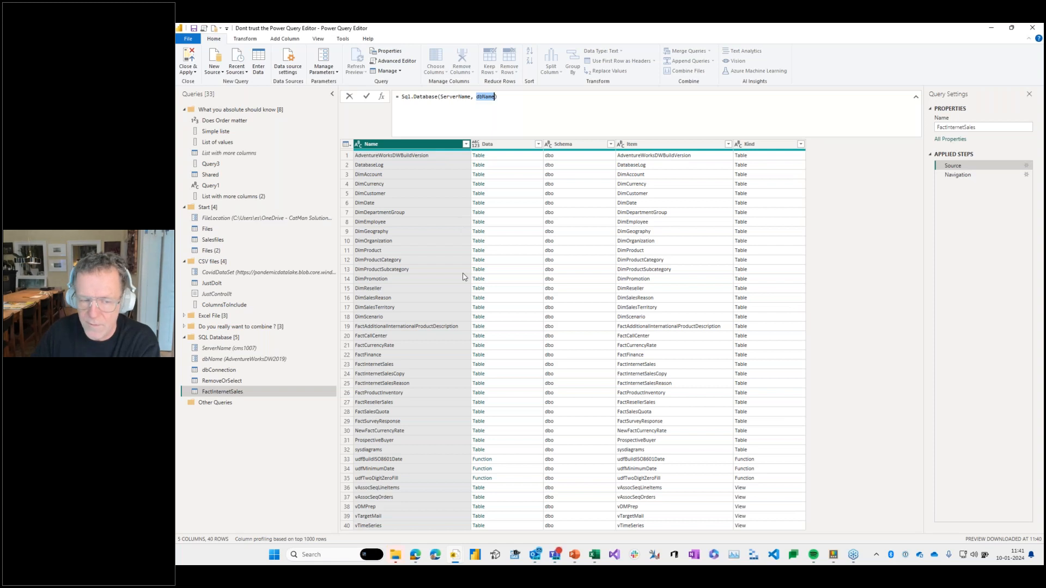
Keep only the ProductKey through CustomerKey columns after the Navigation step and remove all other columns.
click(971, 174)
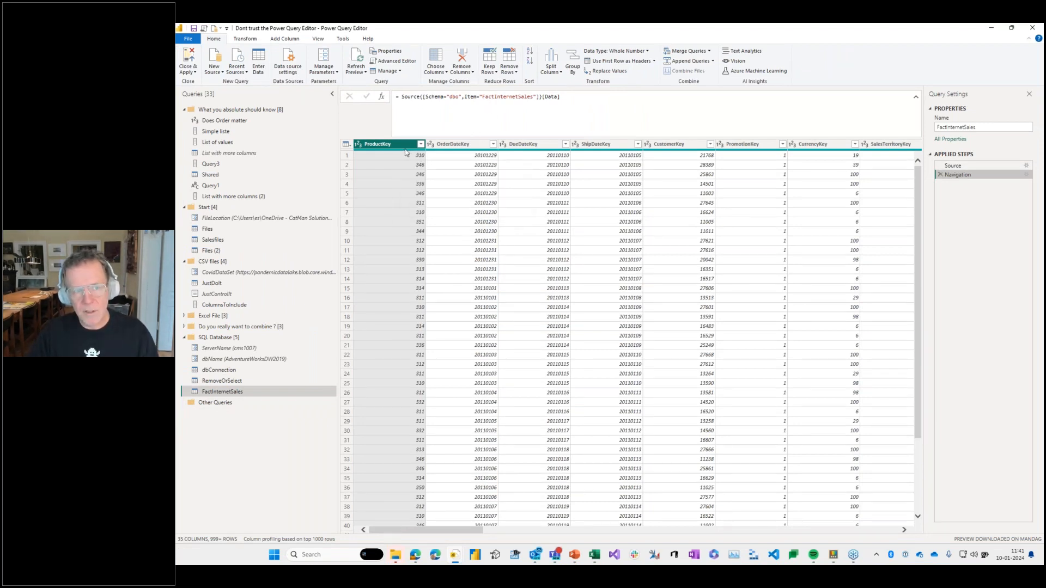
shift+click(677, 145)
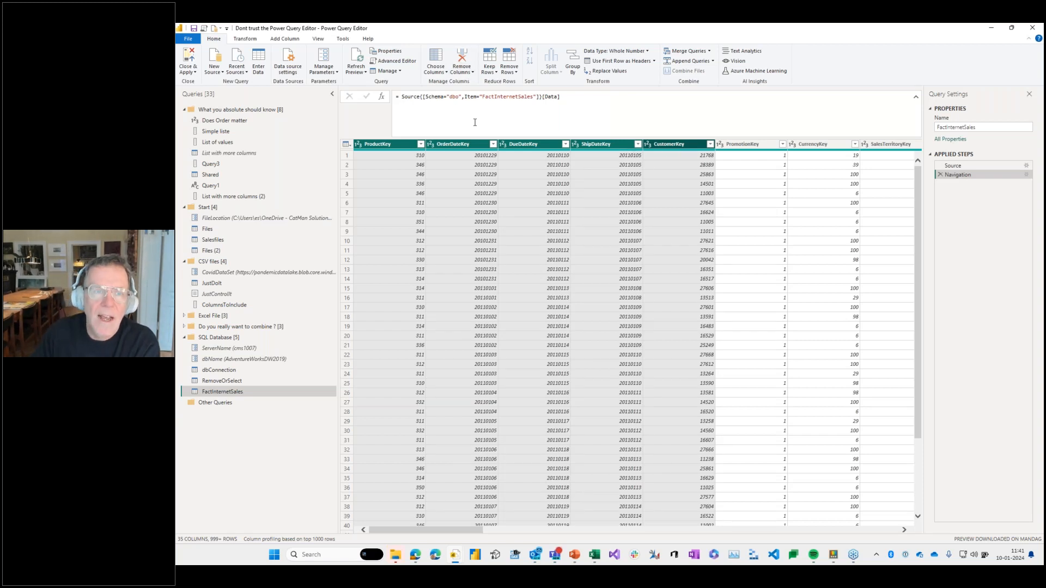
right_click(519, 147)
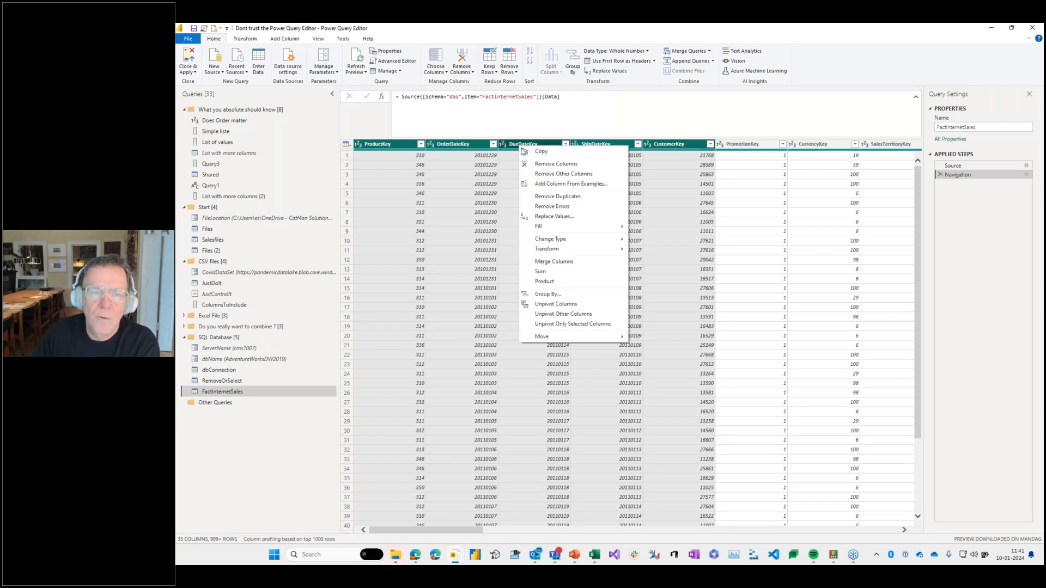
click(562, 176)
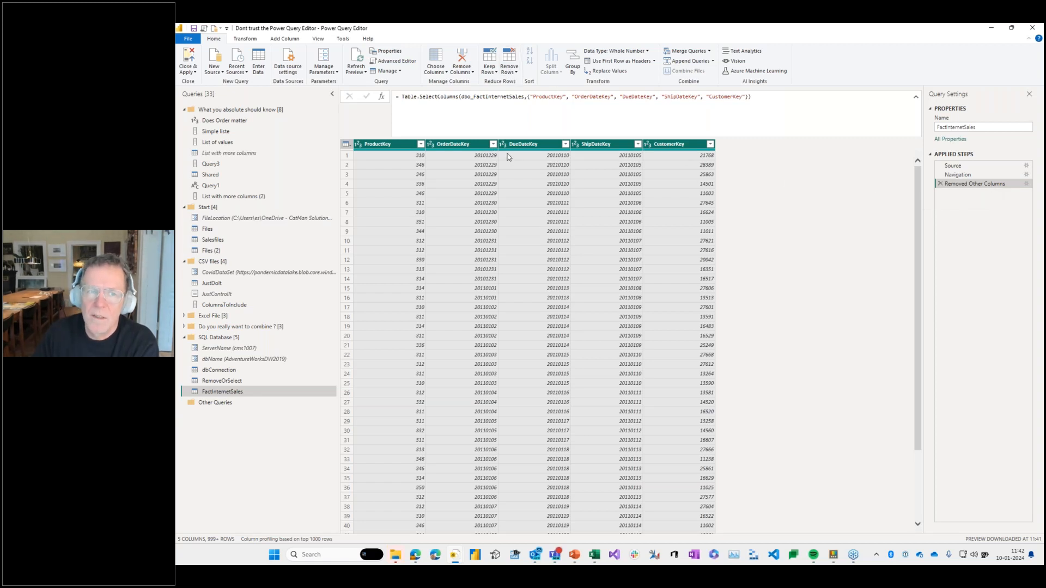
Rename the Removed Other Columns step SelectColumns, matching the function in its formula.
double_click(437, 97)
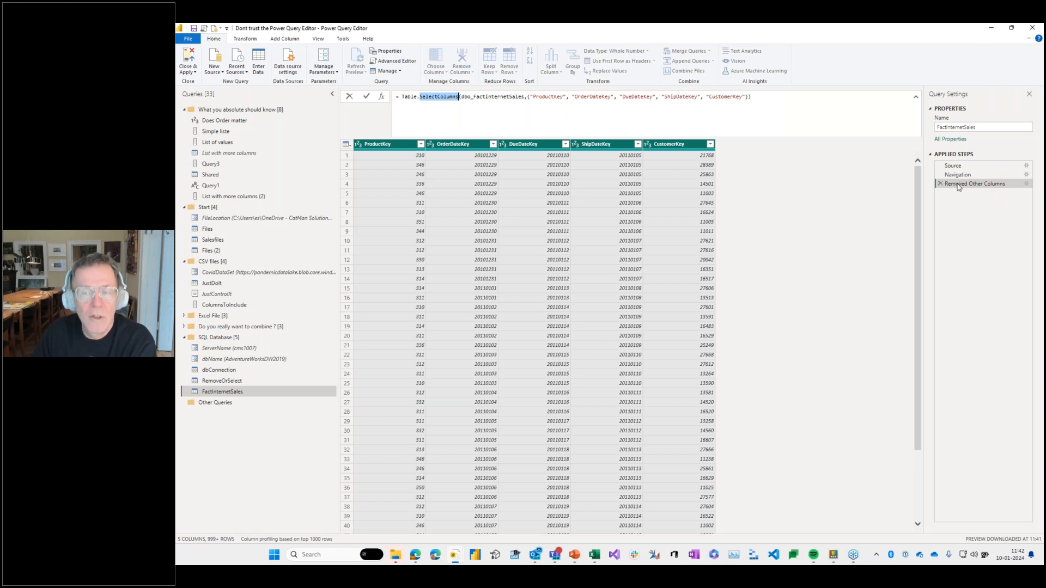
right_click(987, 186)
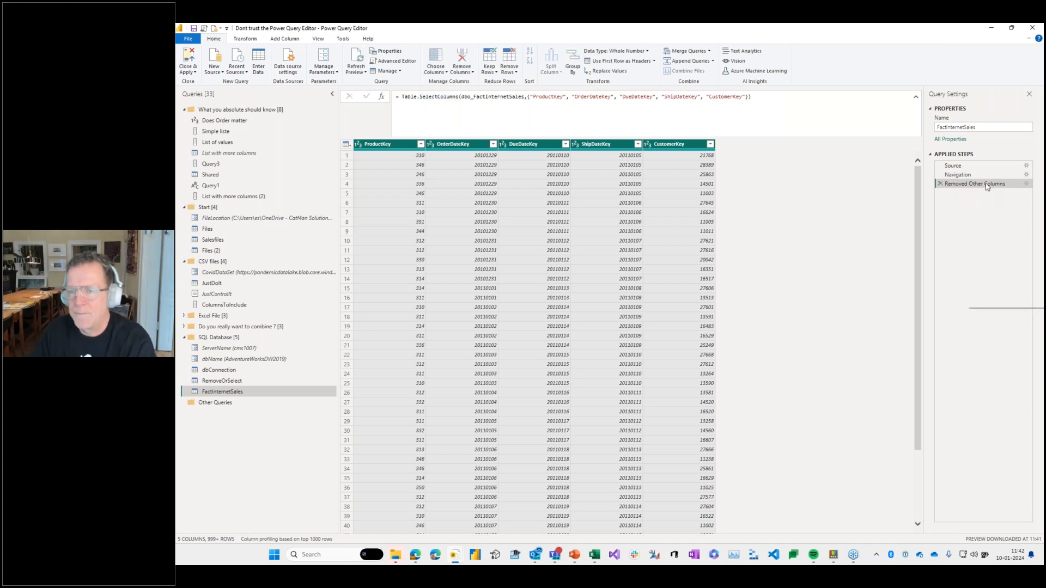
click(998, 205)
text(Select)
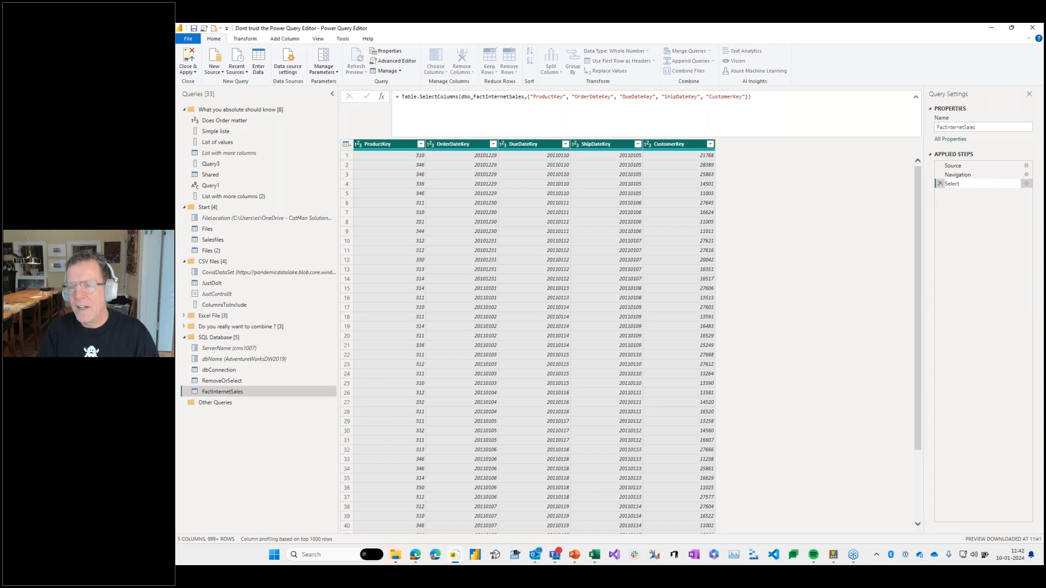
text(Columns)
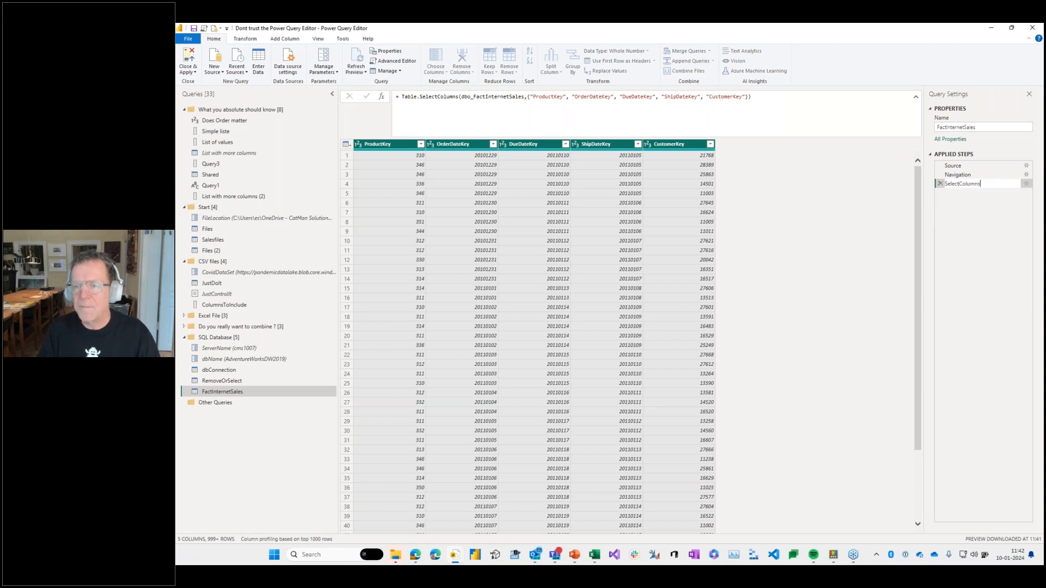
key(Return)
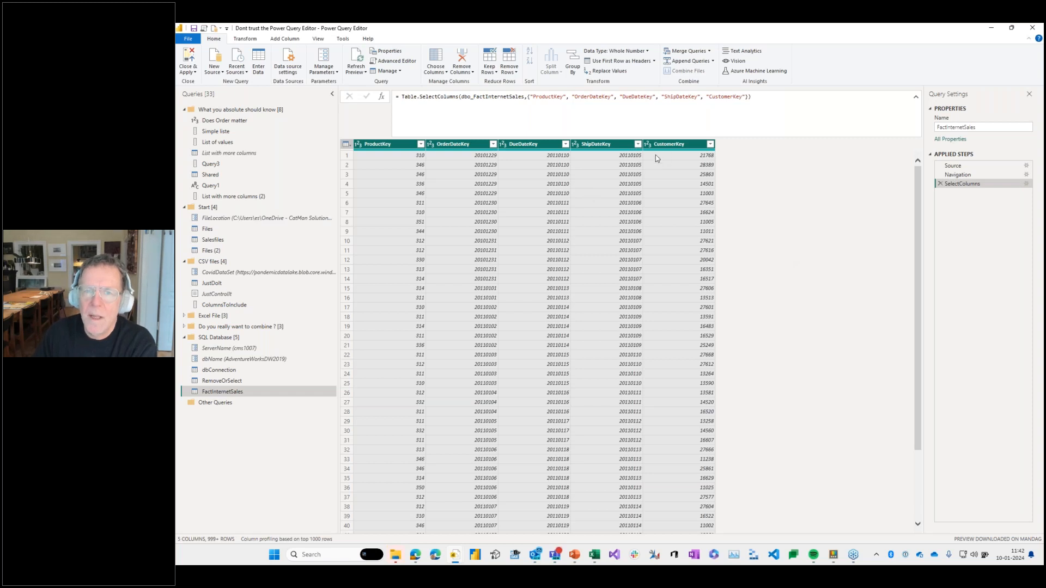
Change the CustomerKey column name to Customer2Key in the SelectColumns formula to simulate a missing column.
click(734, 96)
text(2)
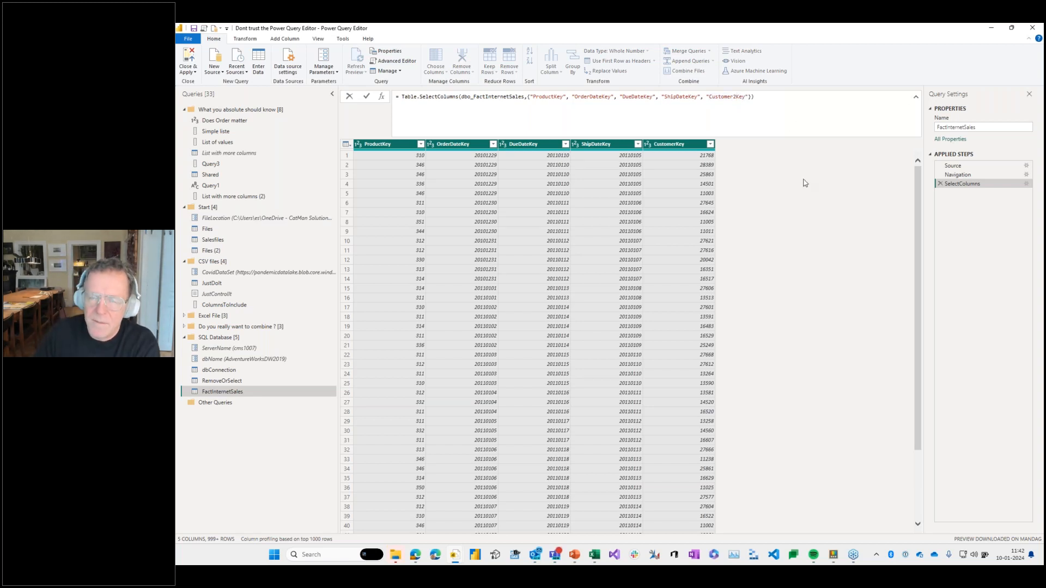
key(Return)
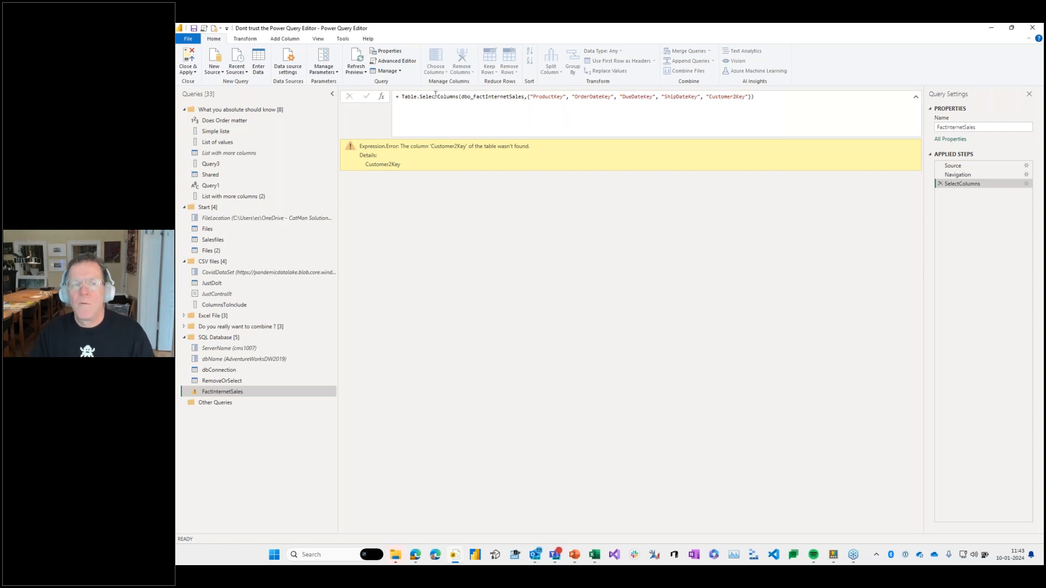
Examine the full M code of the FactInternetSales query in the Advanced Editor, leaving it unchanged.
click(393, 60)
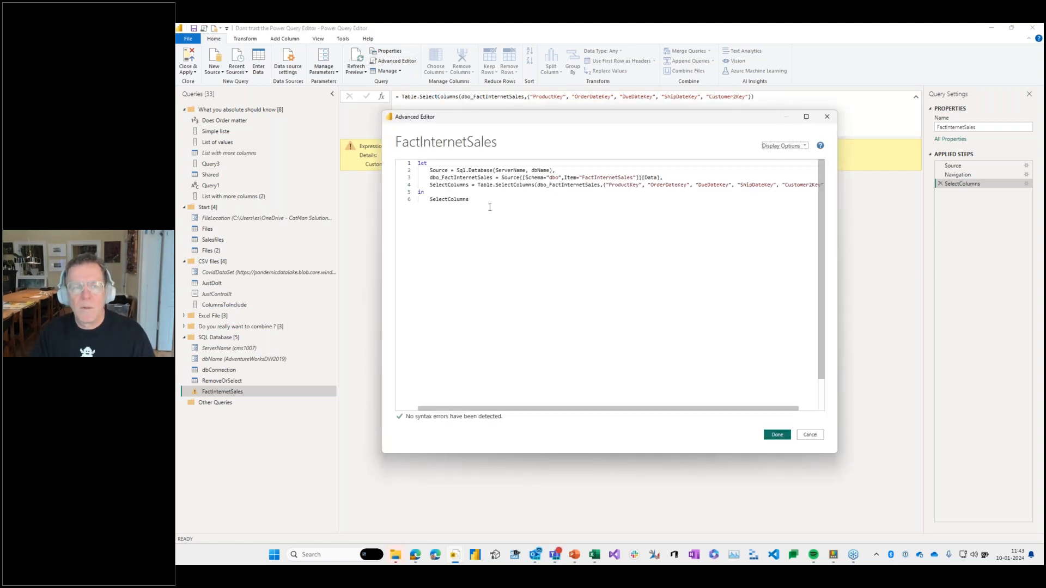
click(517, 185)
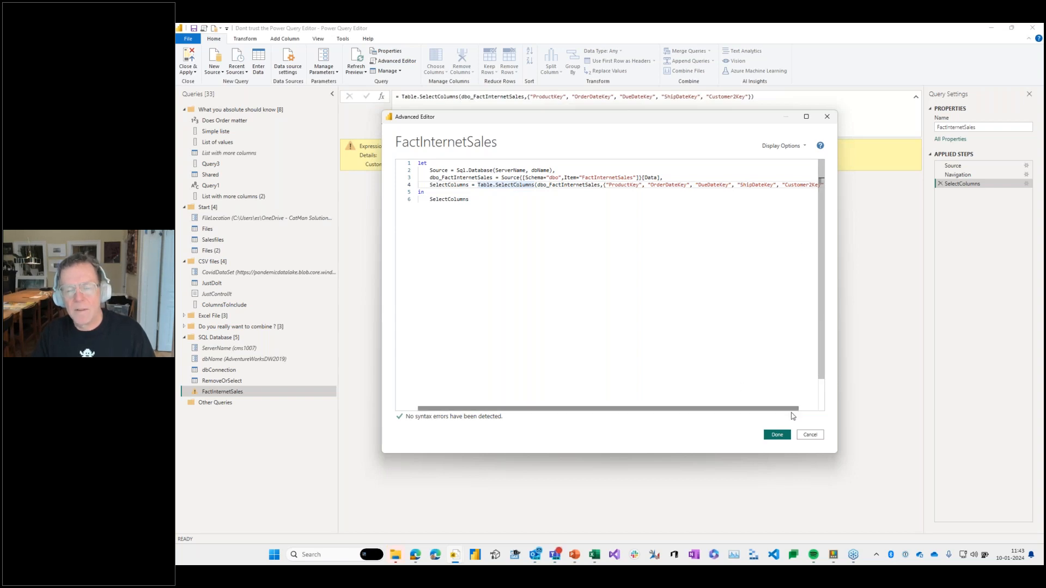
click(806, 436)
Add MissingField.UseNull as the third argument of Table.SelectColumns in the SelectColumns step and apply the formula.
click(749, 97)
key(Right)
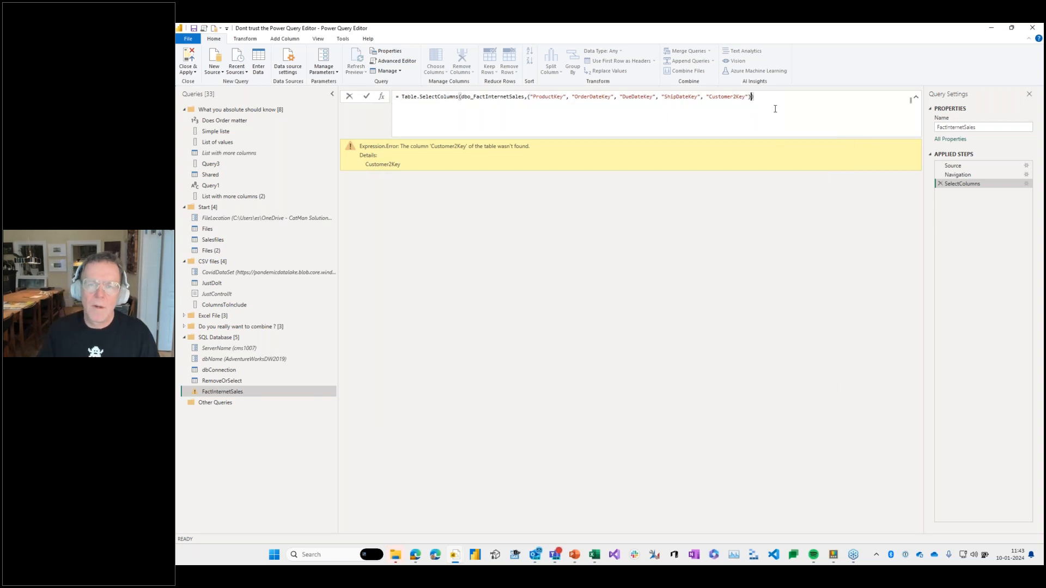
text(,)
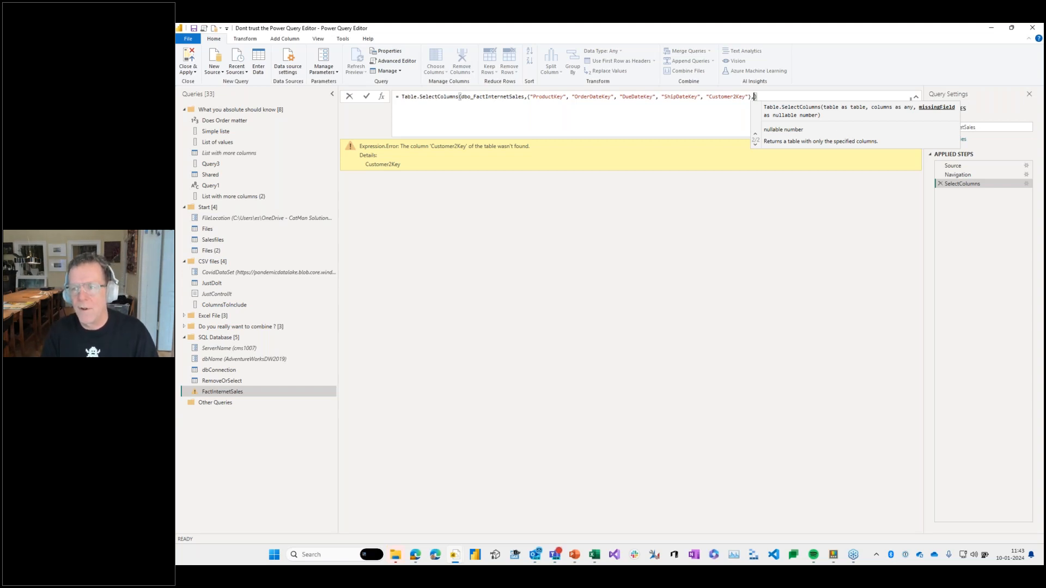
text(mis)
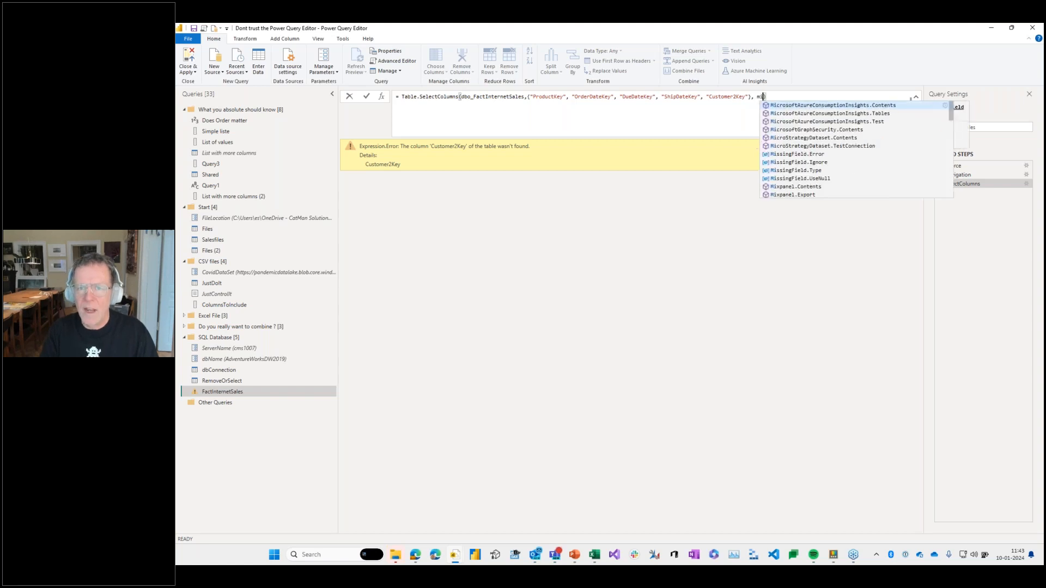
key(Down)
key(Down)
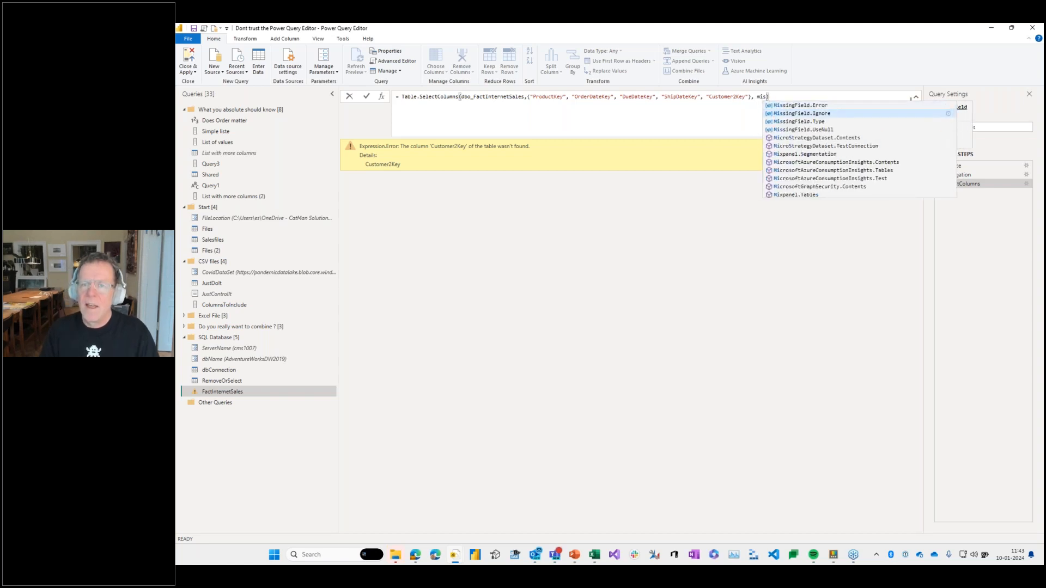
key(Down)
key(Up)
key(Up)
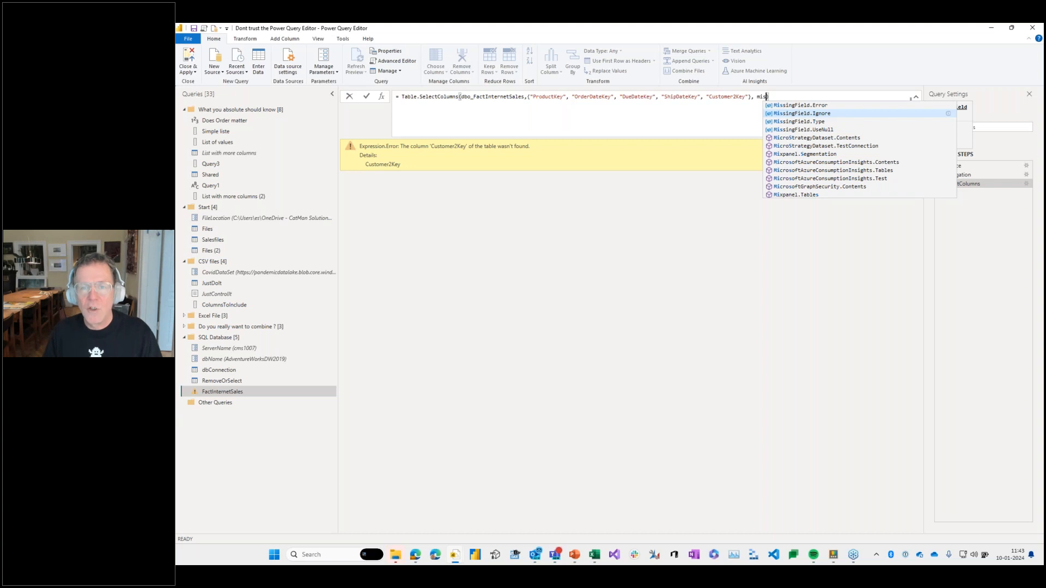
key(Down)
key(Down)
key(Tab)
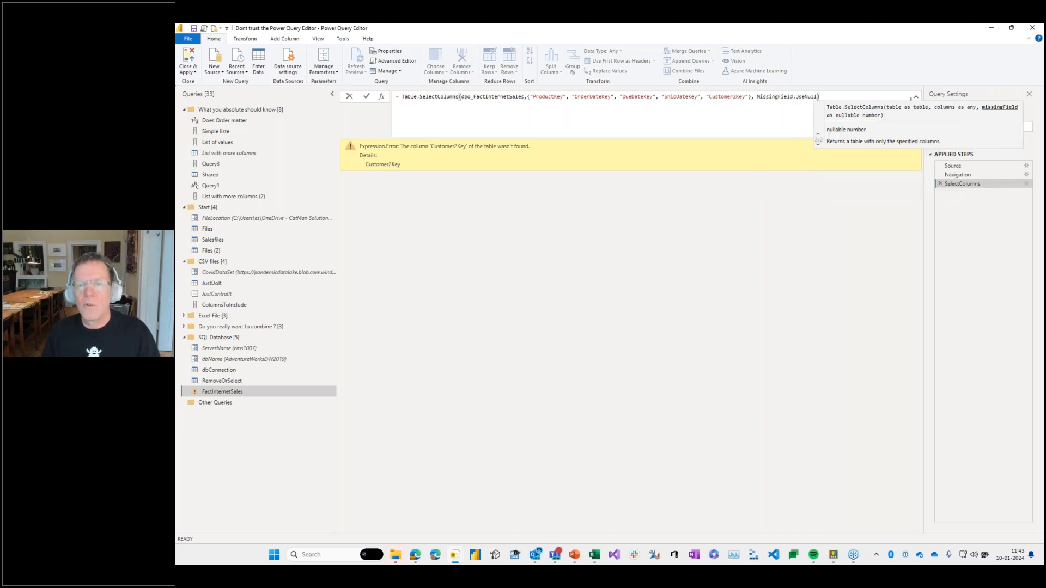
key(Return)
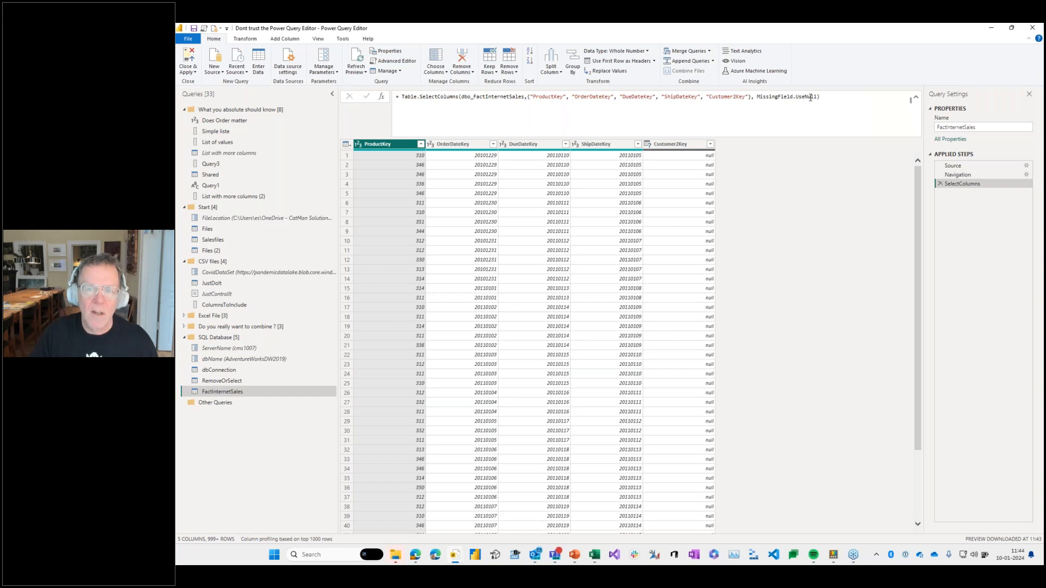
Change the missing-field argument in the SelectColumns formula to MissingField.Ignore.
drag(796, 97, 811, 97)
text(Ig)
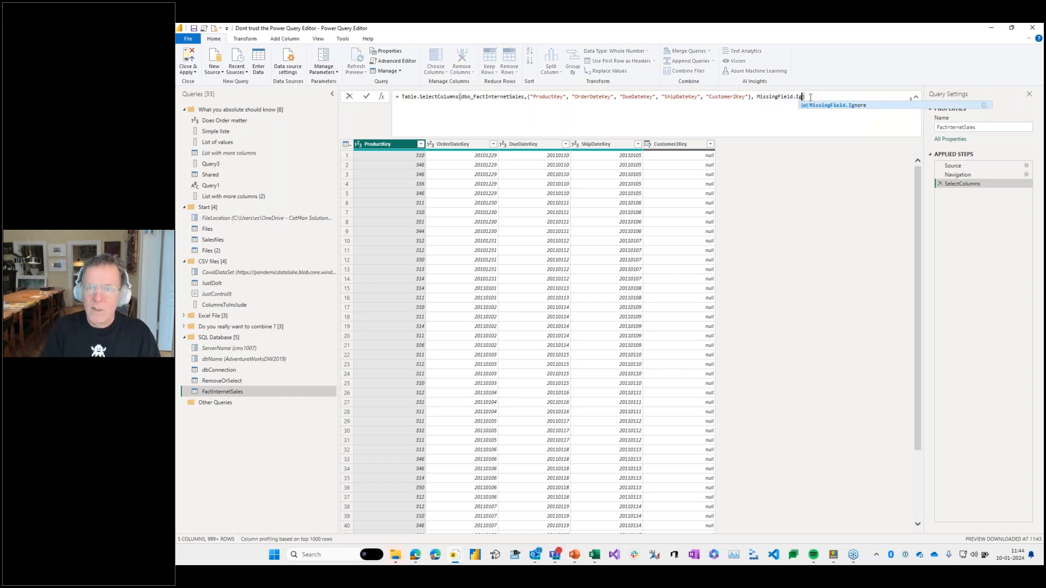
text(nore)
key(Return)
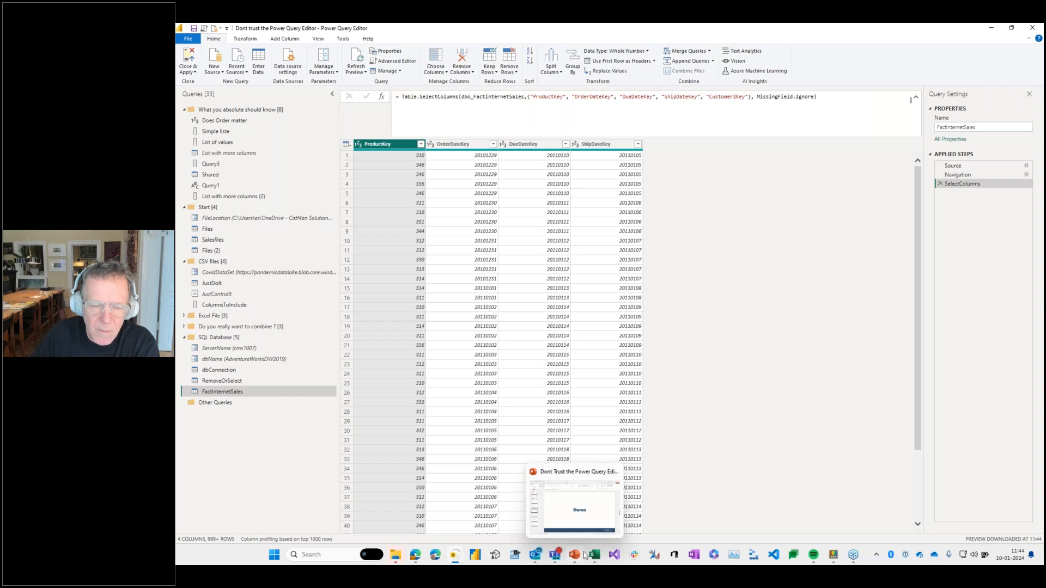
Switch to the PowerPoint presentation and show the Questions ? slide.
click(595, 523)
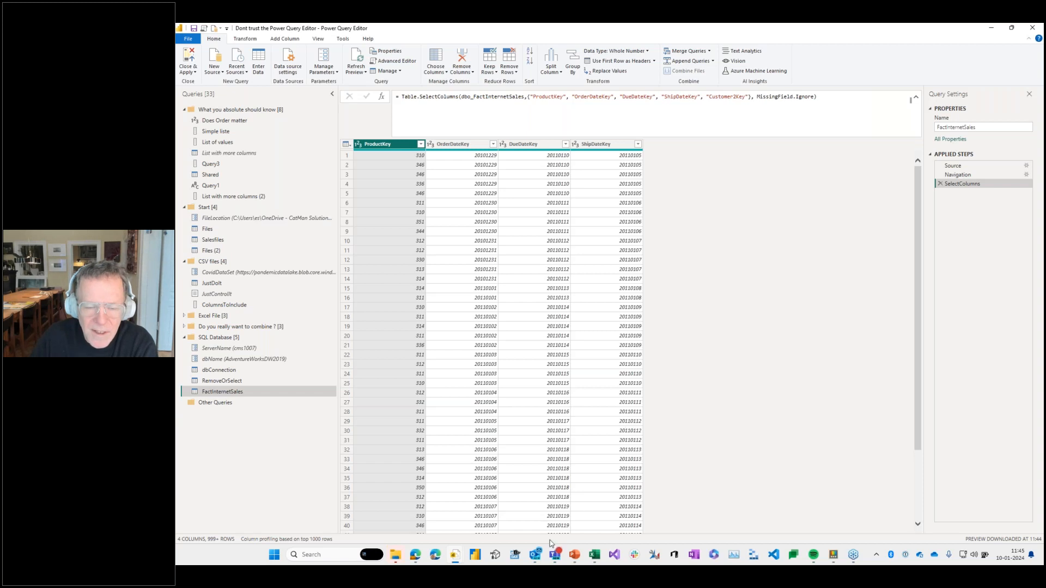
mouse_move(574, 554)
click(579, 523)
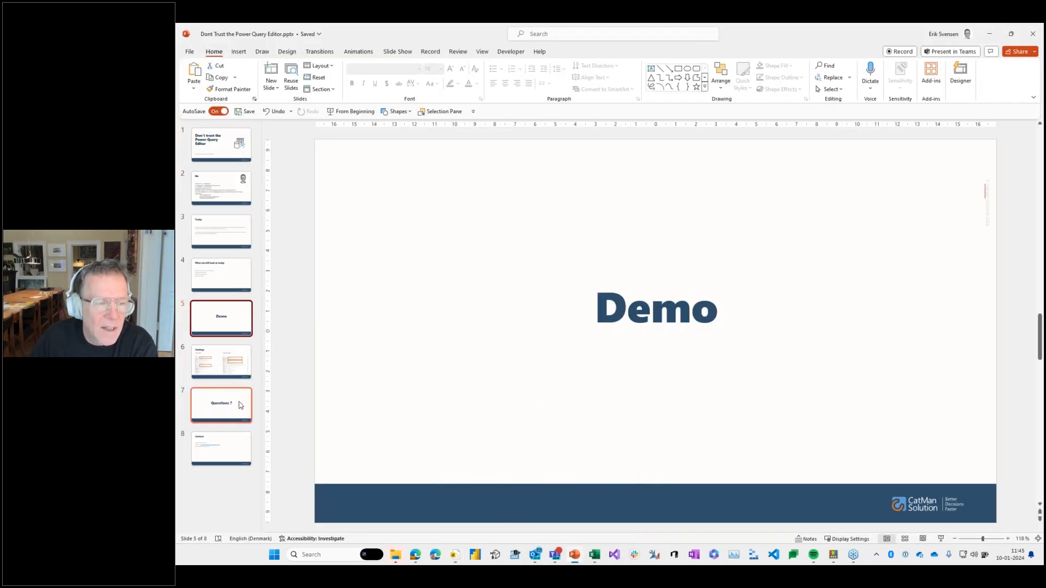
click(240, 405)
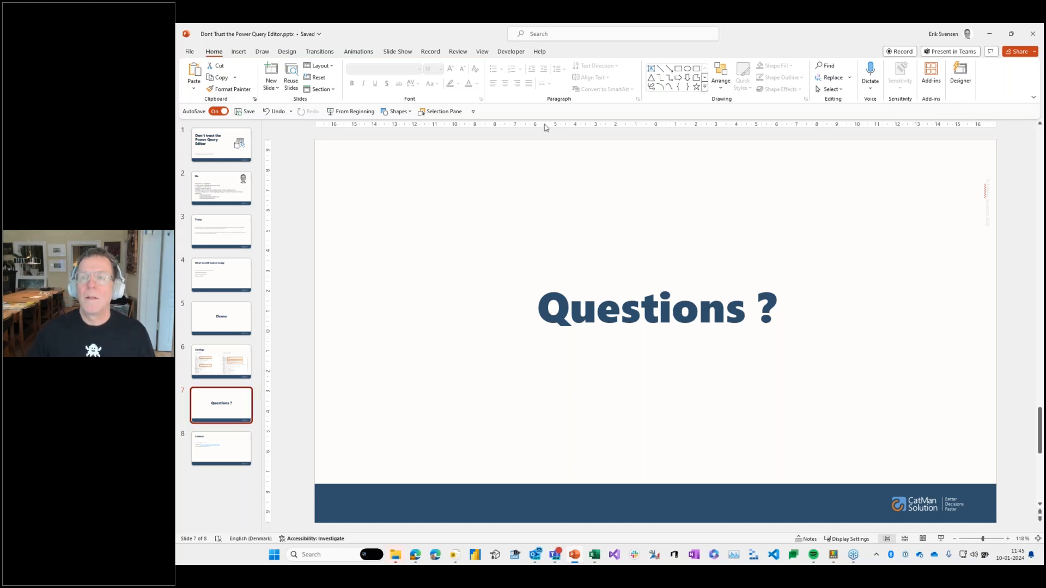
Return to the Power Query Editor and filter the Files query's Extension column to only .xlsx files.
click(990, 34)
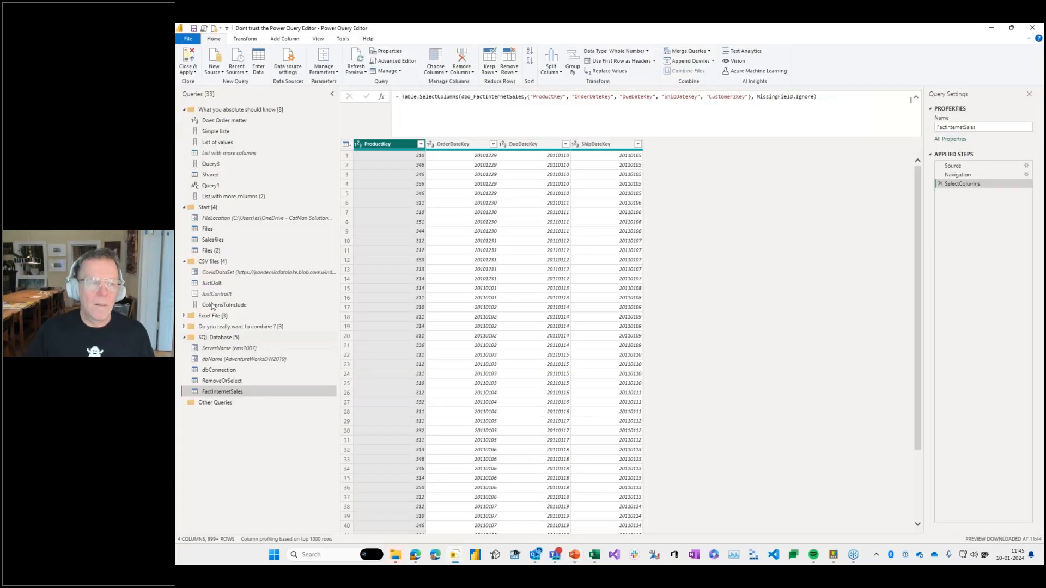
click(208, 229)
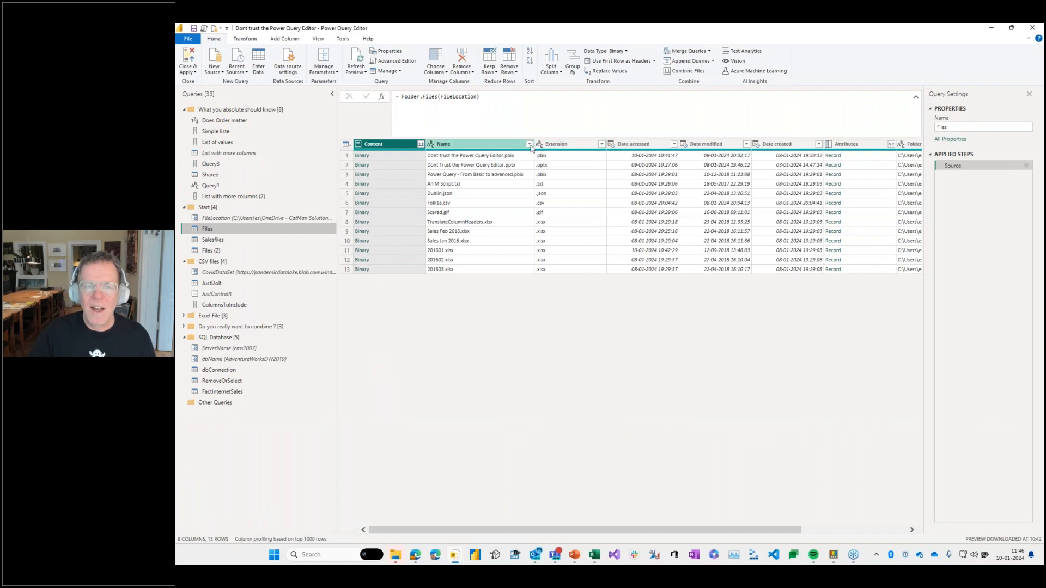
click(529, 144)
click(602, 145)
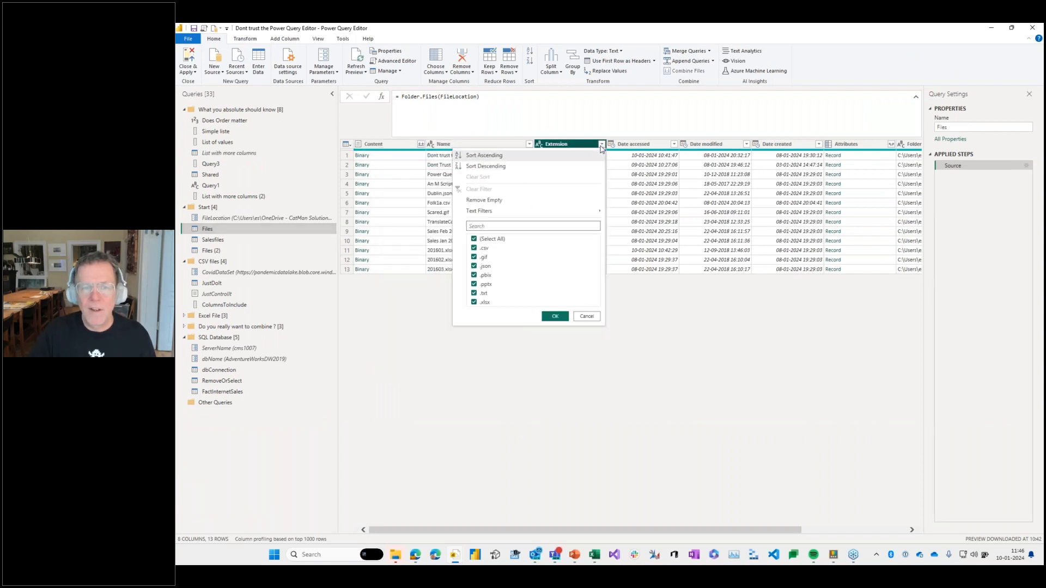
click(500, 242)
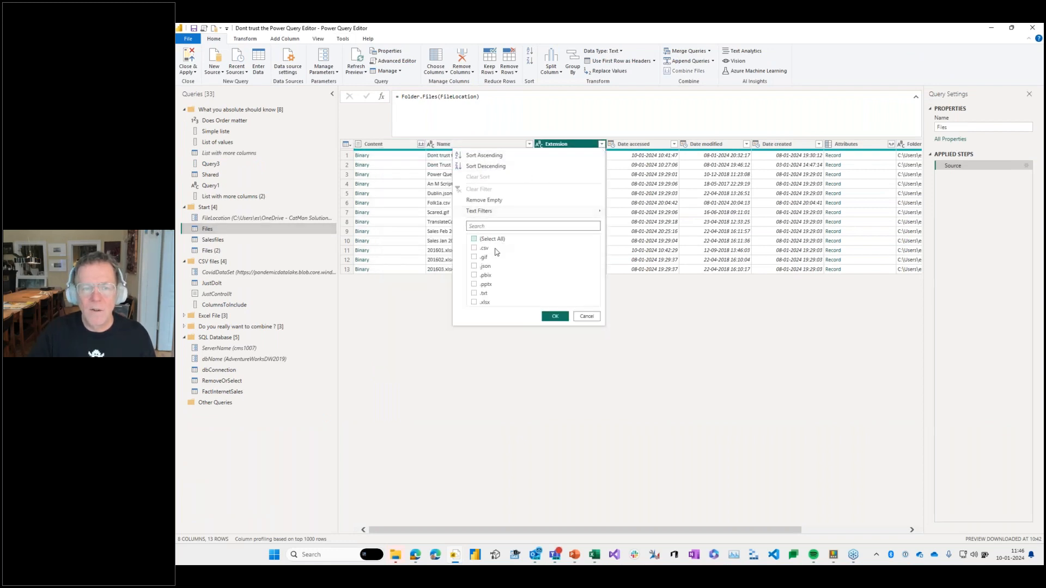
click(482, 302)
click(554, 317)
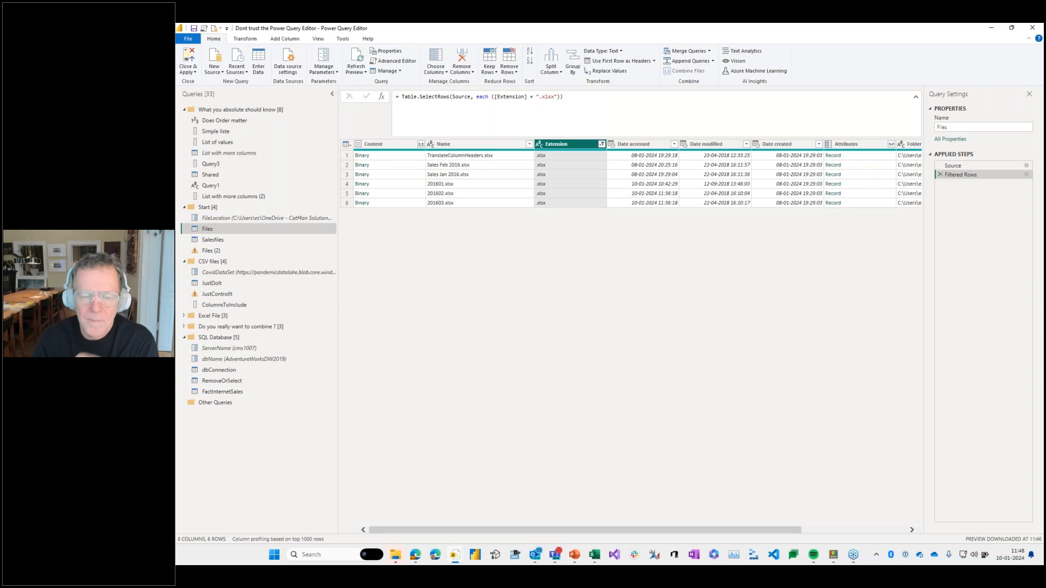
Switch to the PowerPoint presentation and show the Contact slide.
click(580, 558)
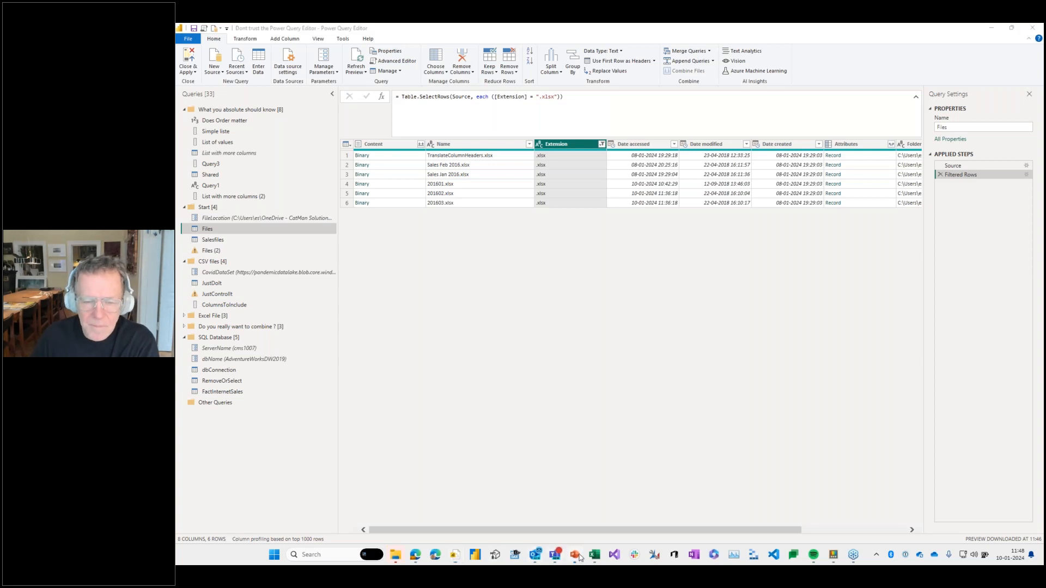
click(245, 446)
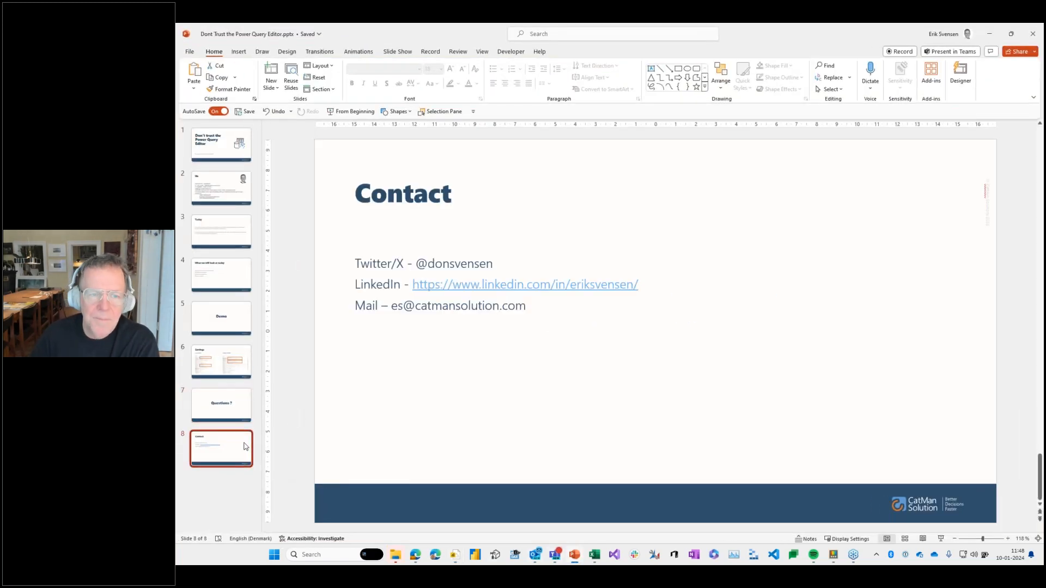